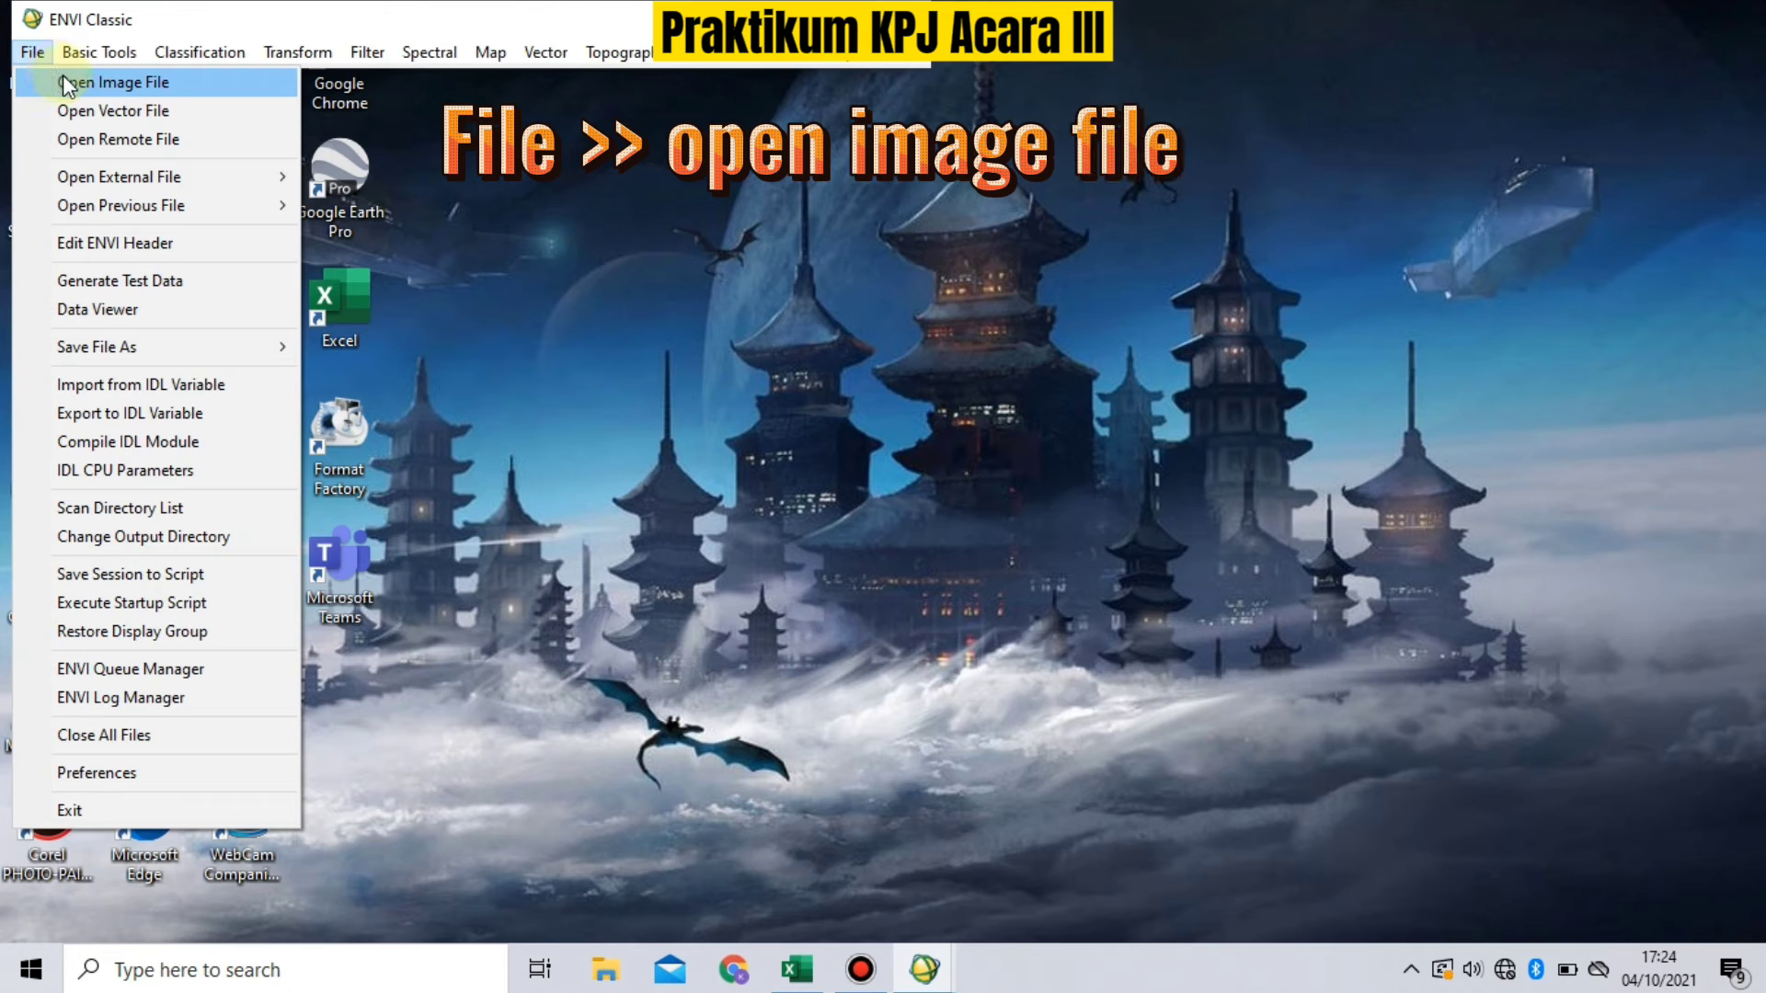
Step: Open the LC08_L1TP_120065_20190625_20190705_01_T1 images B1, B2, B3 and B4 from the ACARA 3 folder under Documents
left_click(62, 79)
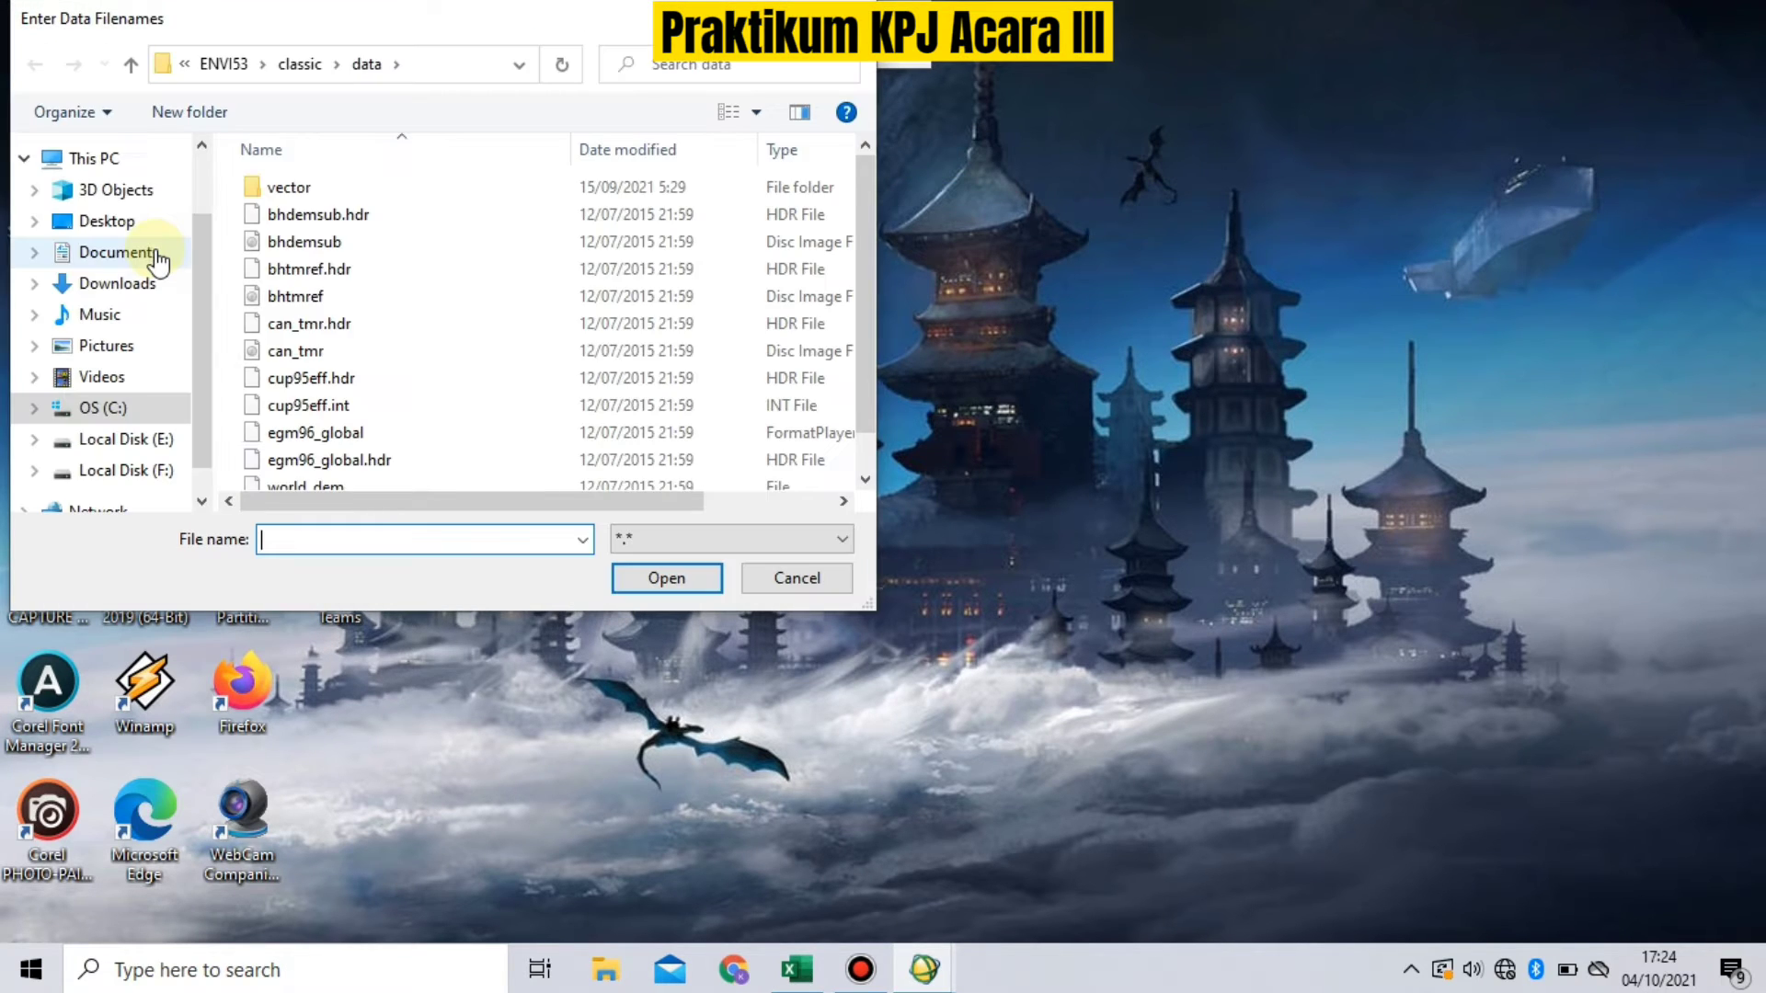
left_click(156, 260)
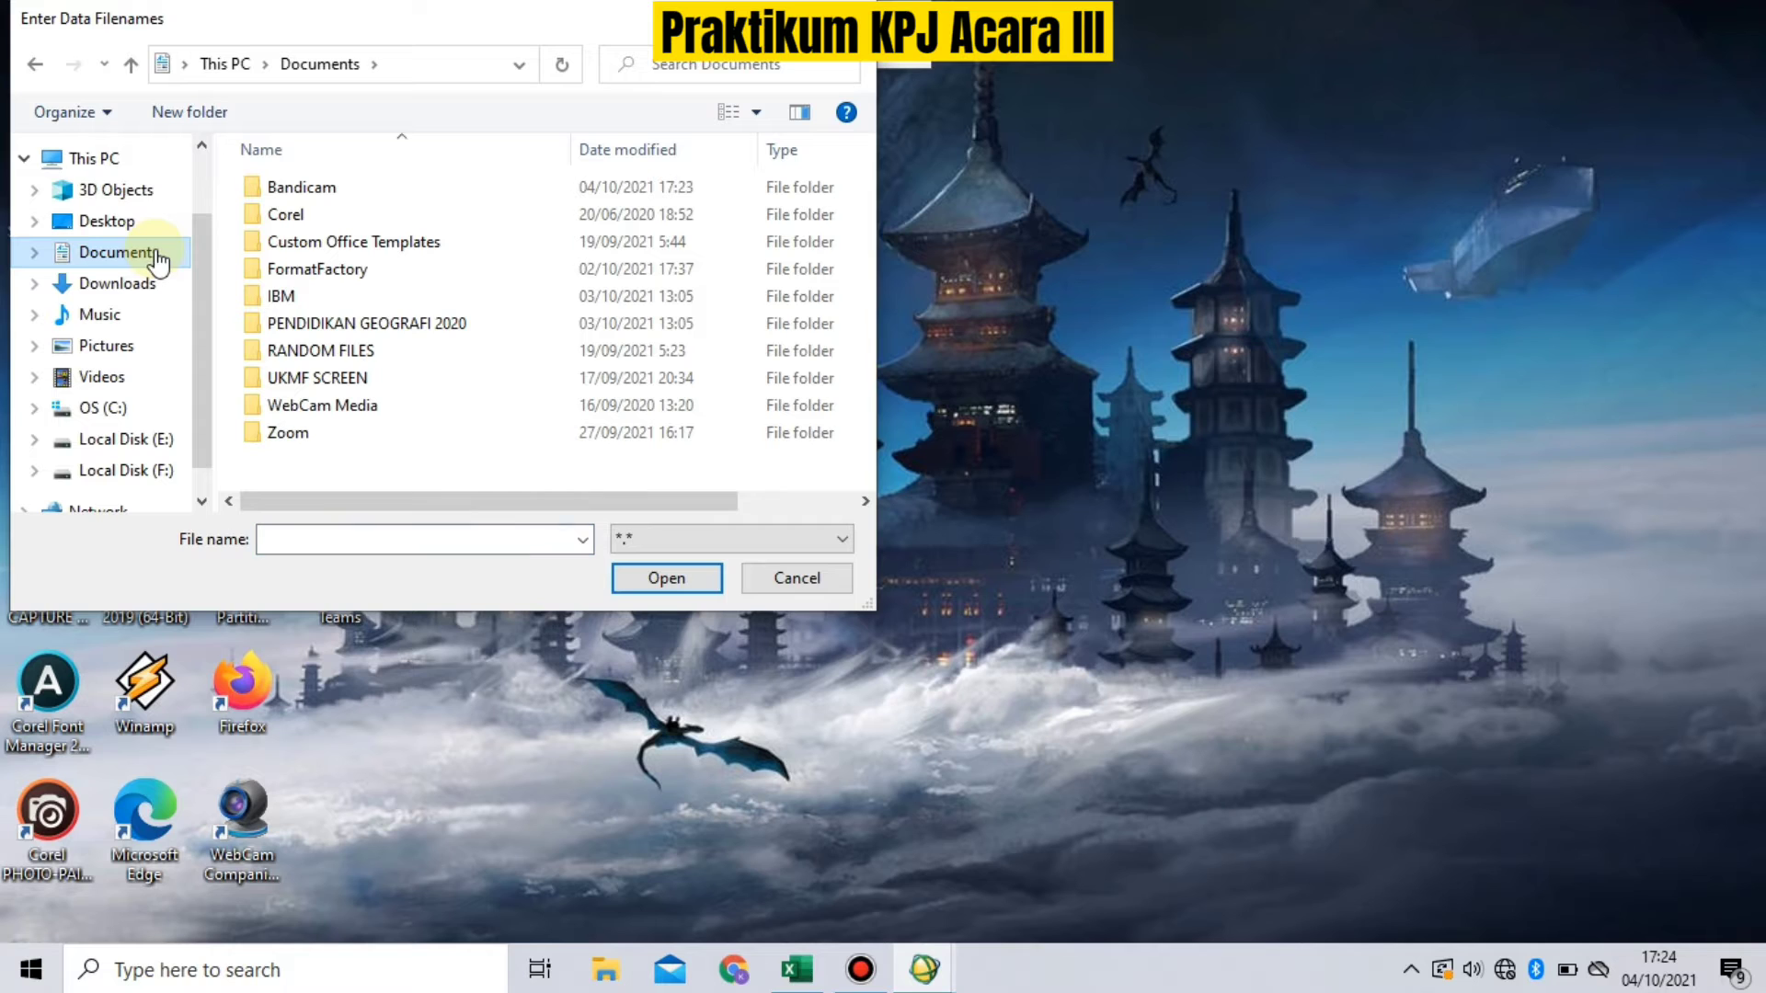
double_click(377, 322)
double_click(435, 189)
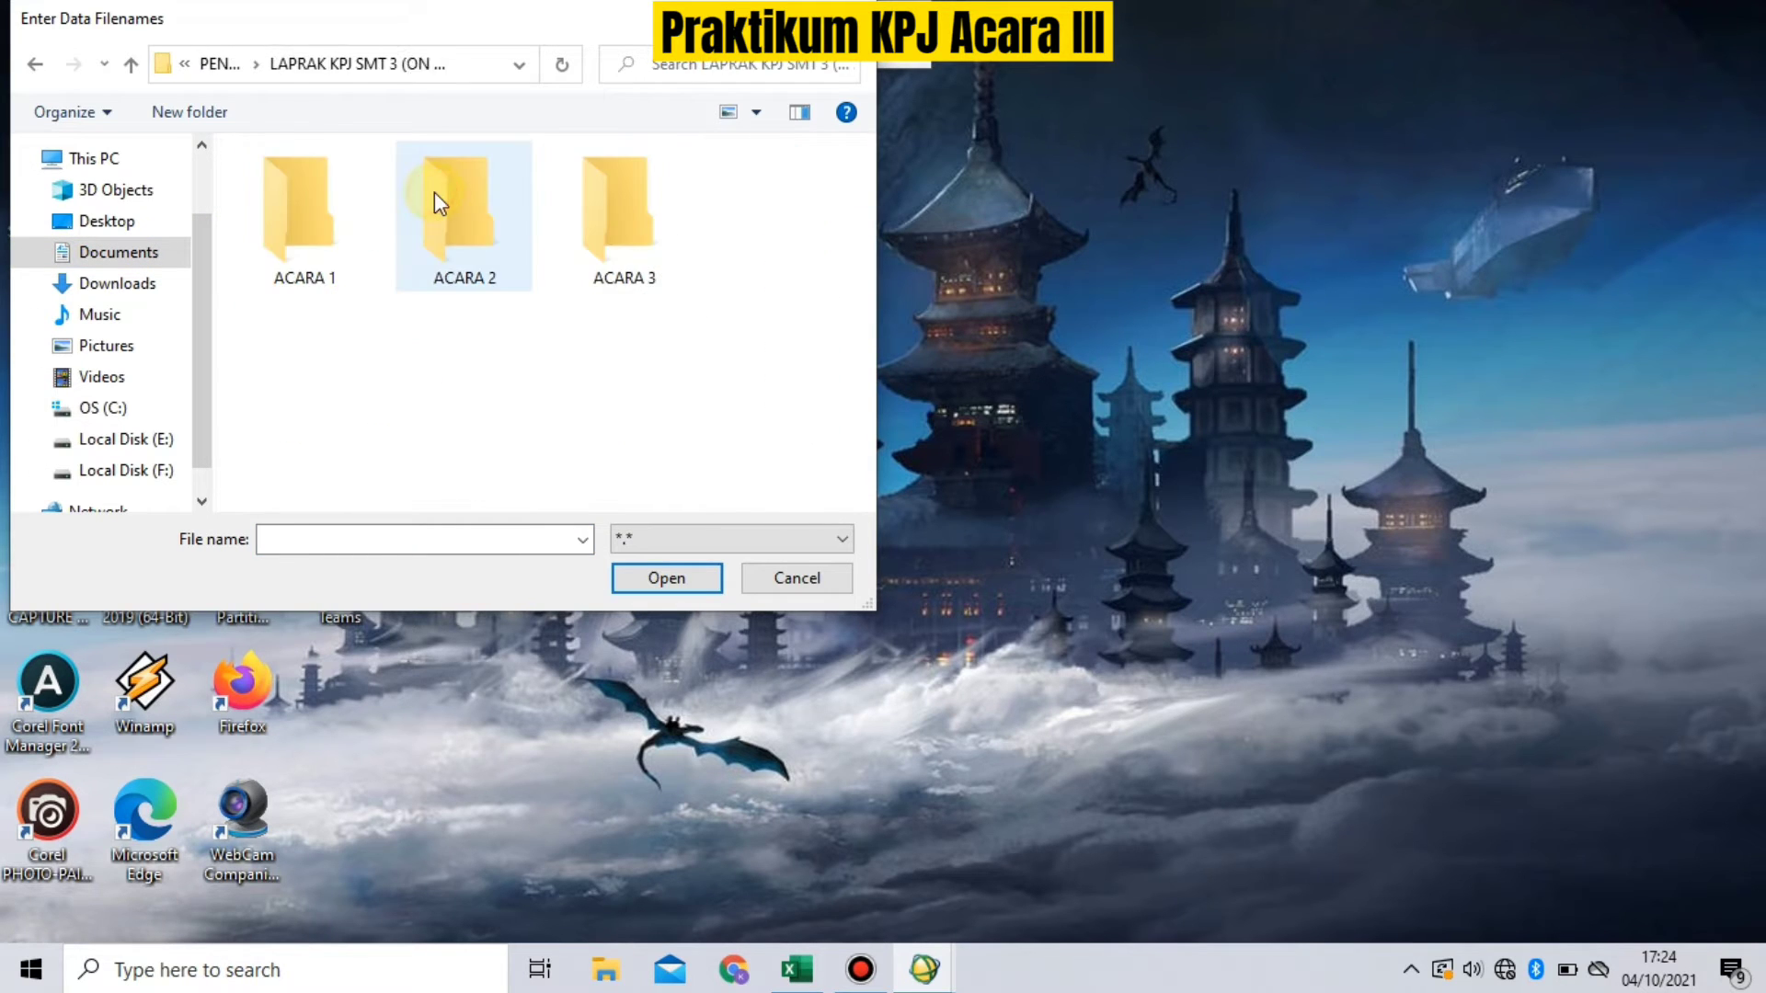
double_click(614, 235)
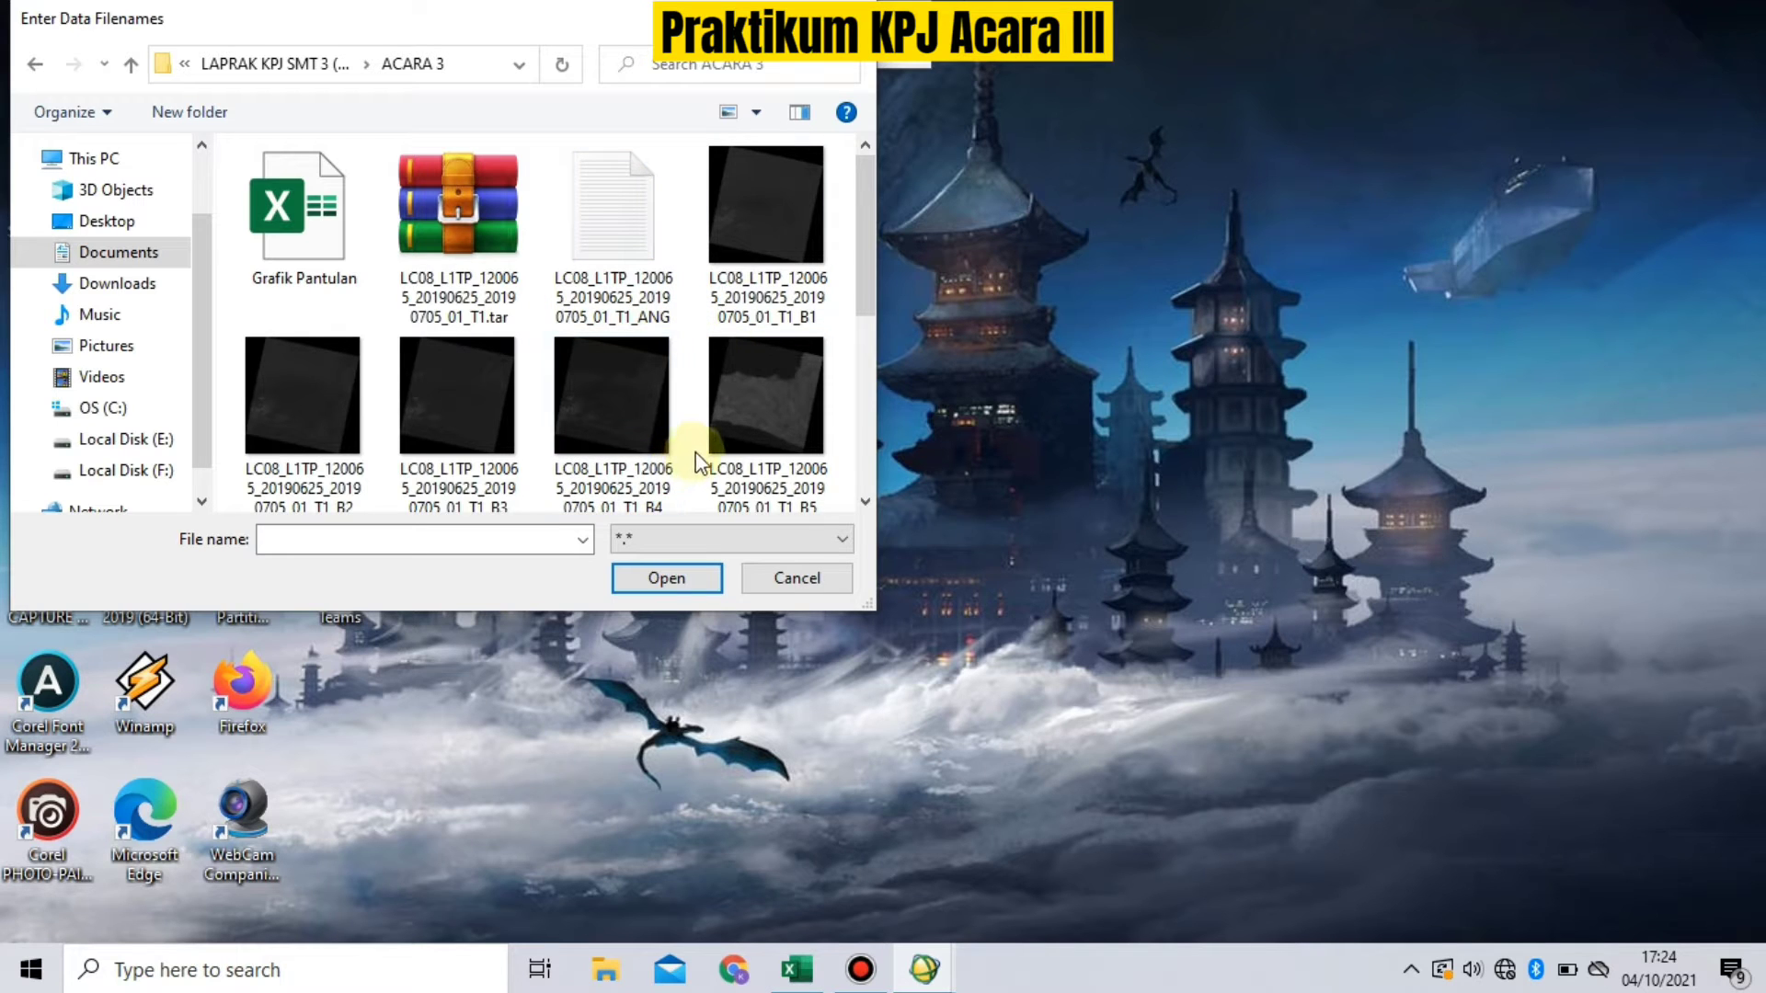
left_click(790, 288)
left_click(338, 417, "ctrl")
left_click(465, 412, "ctrl")
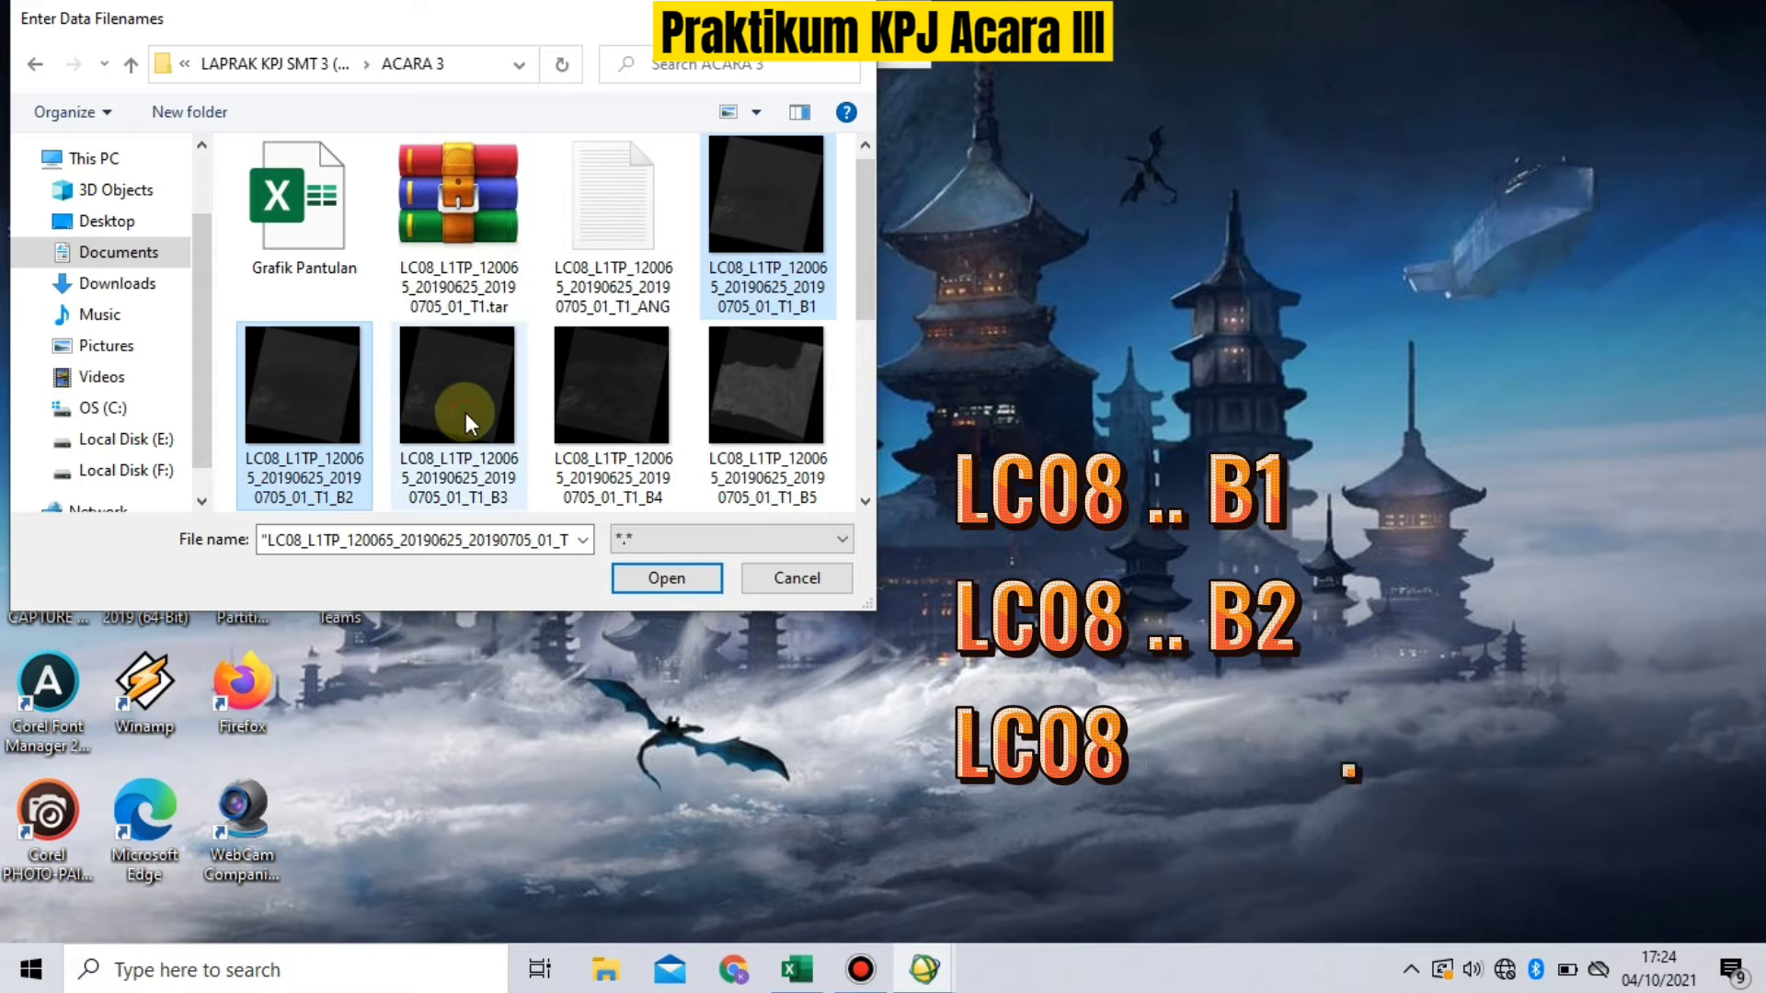
left_click(622, 412, "ctrl")
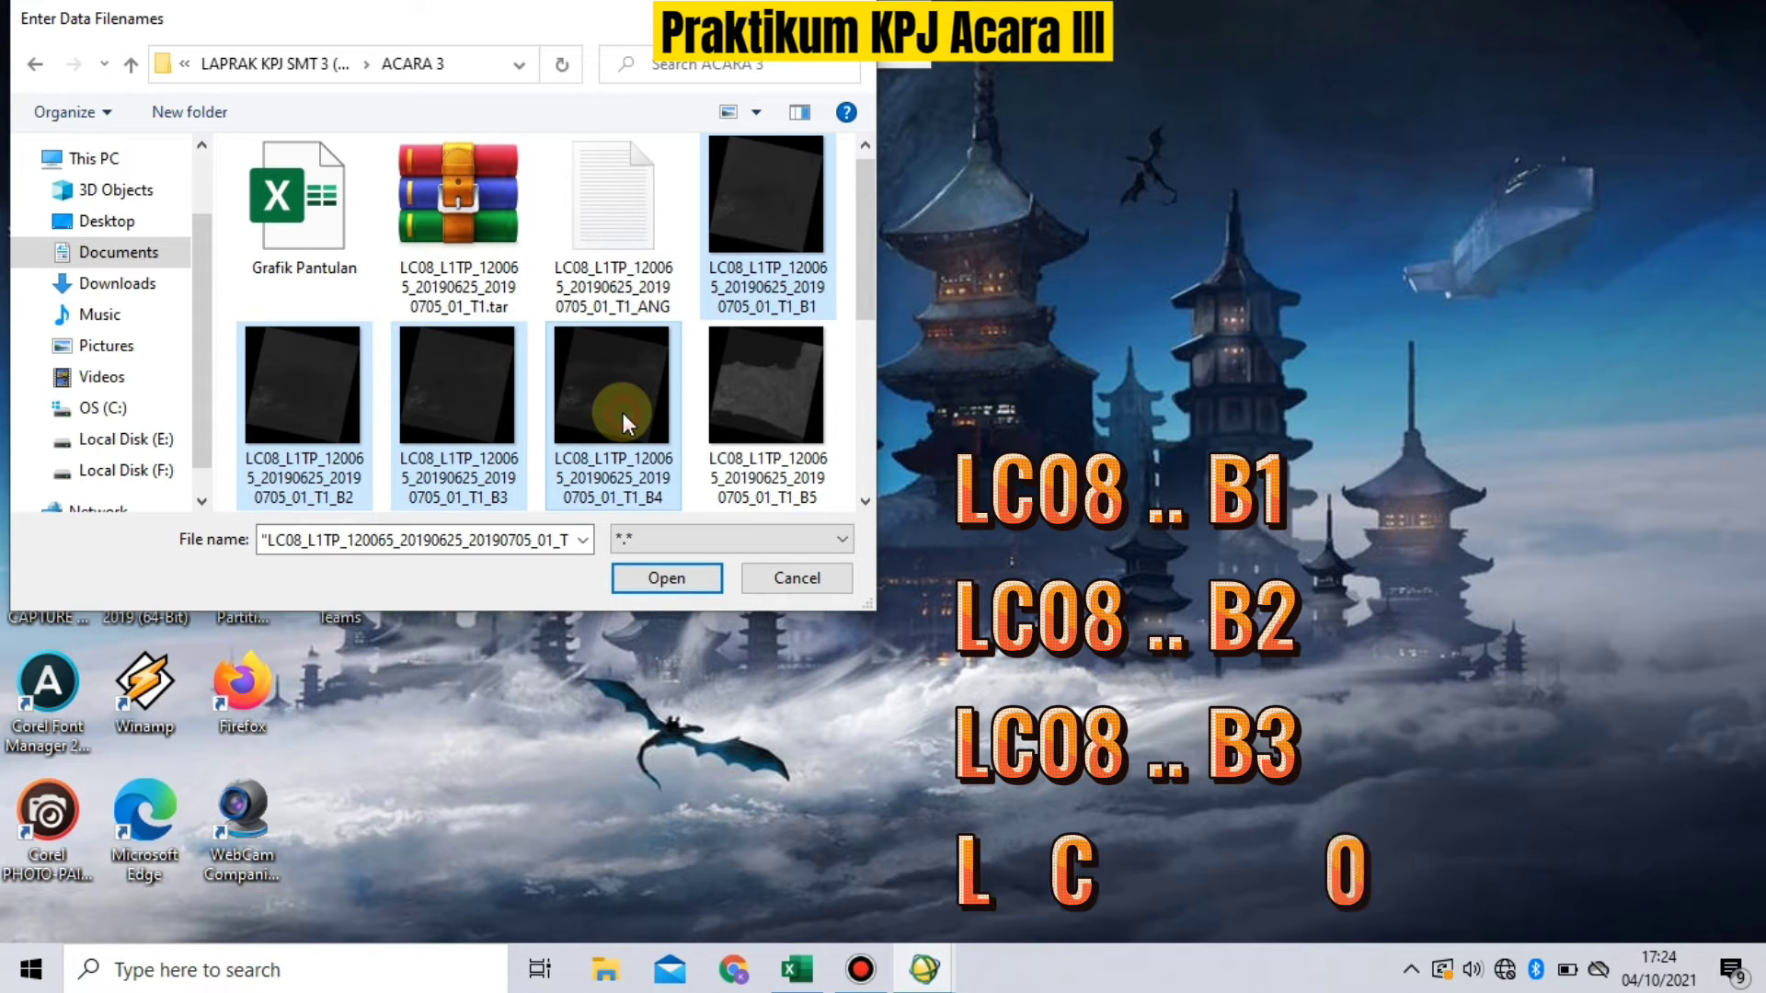
left_click(709, 580)
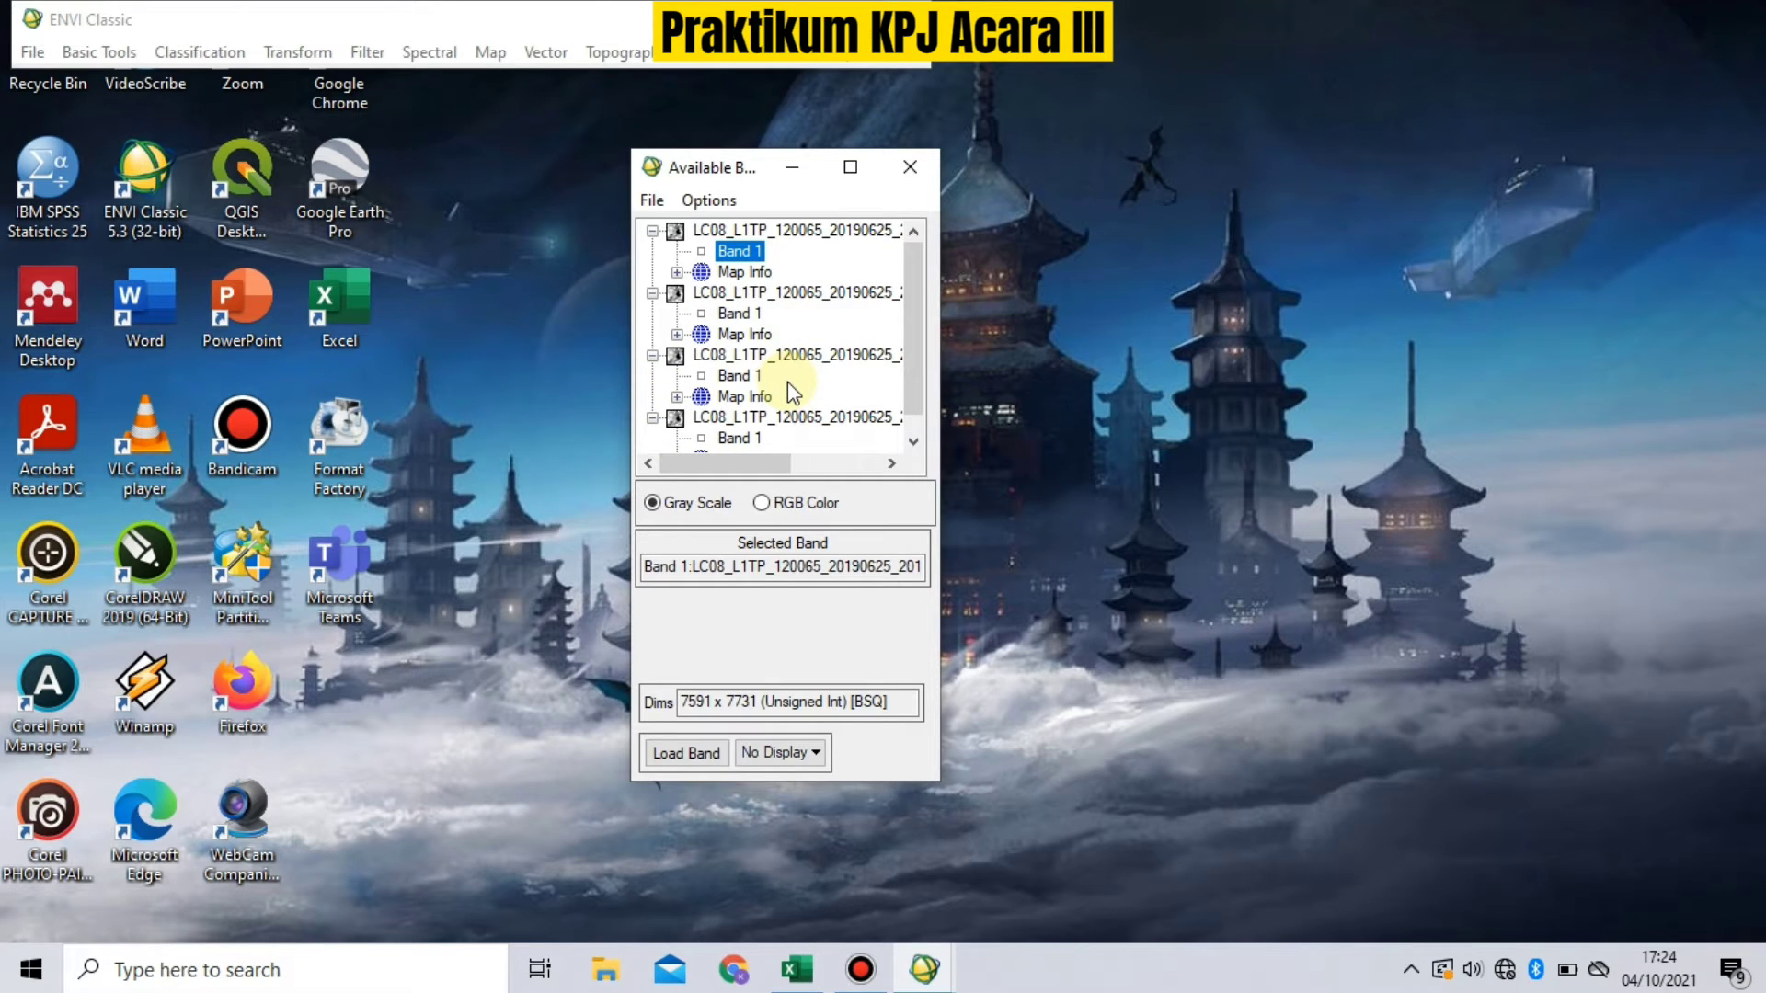
Step: Load the B1 image in gray scale into a new display and minimize its zoom window
left_click(814, 752)
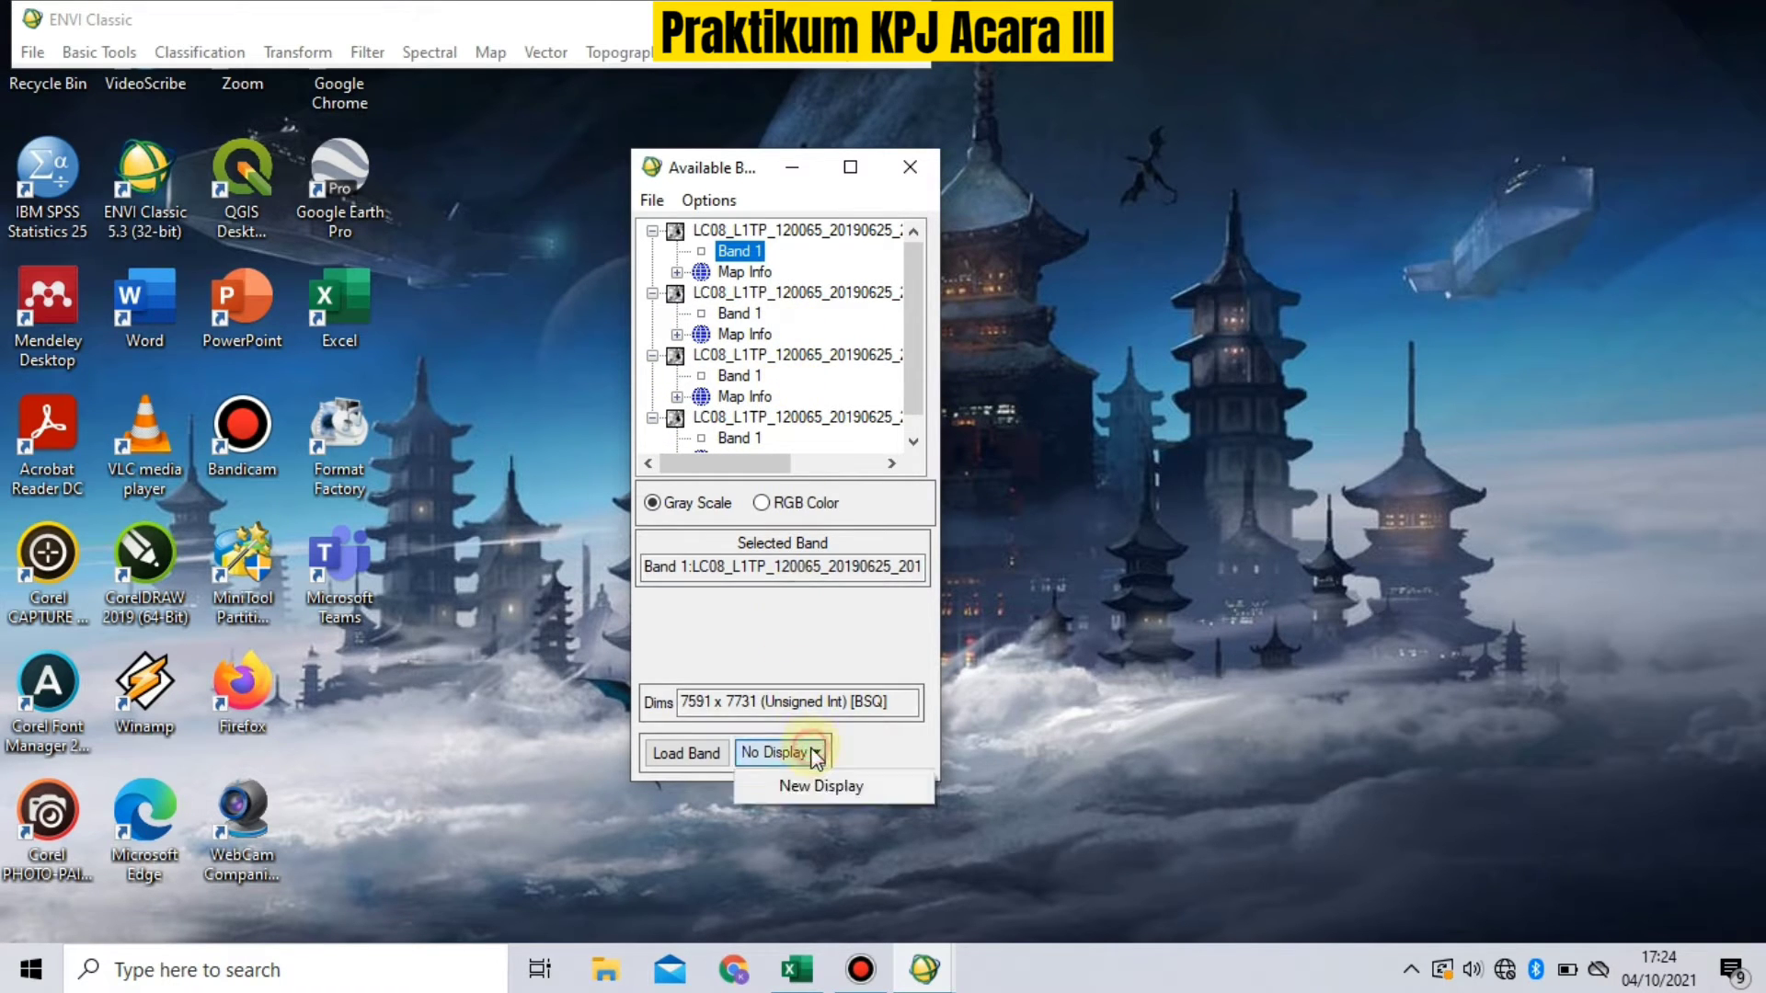
left_click(814, 784)
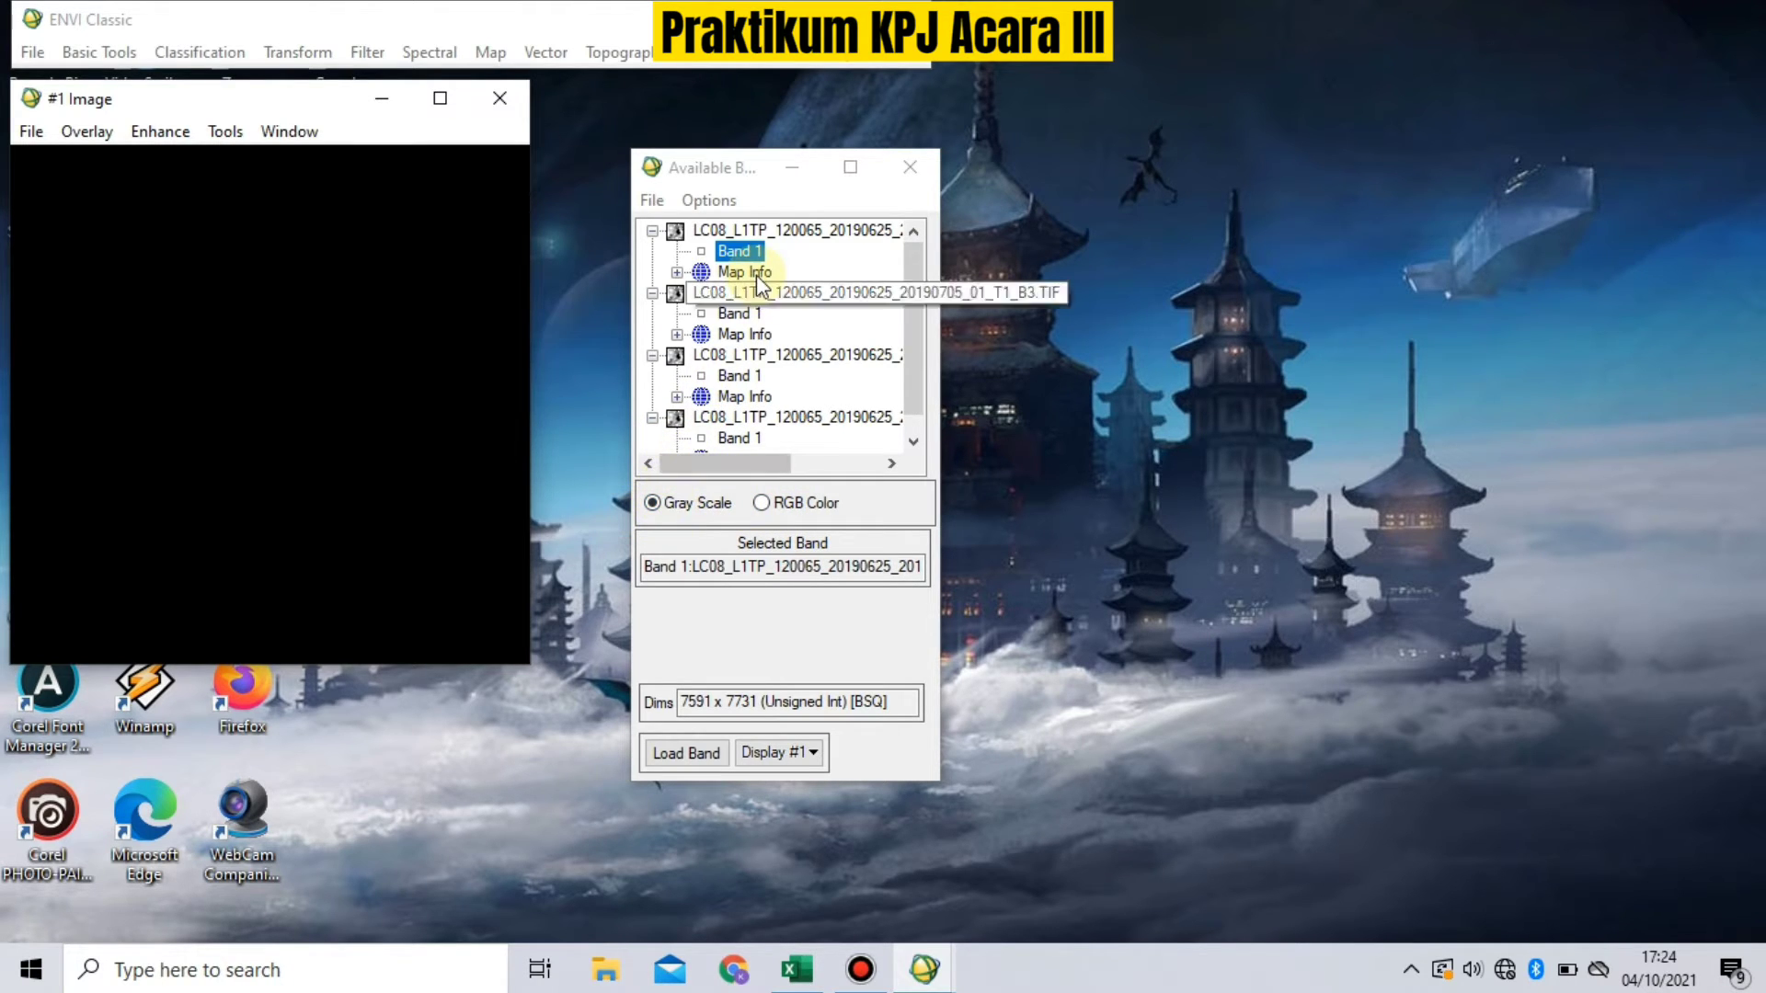
scroll(756, 289, "down", 1)
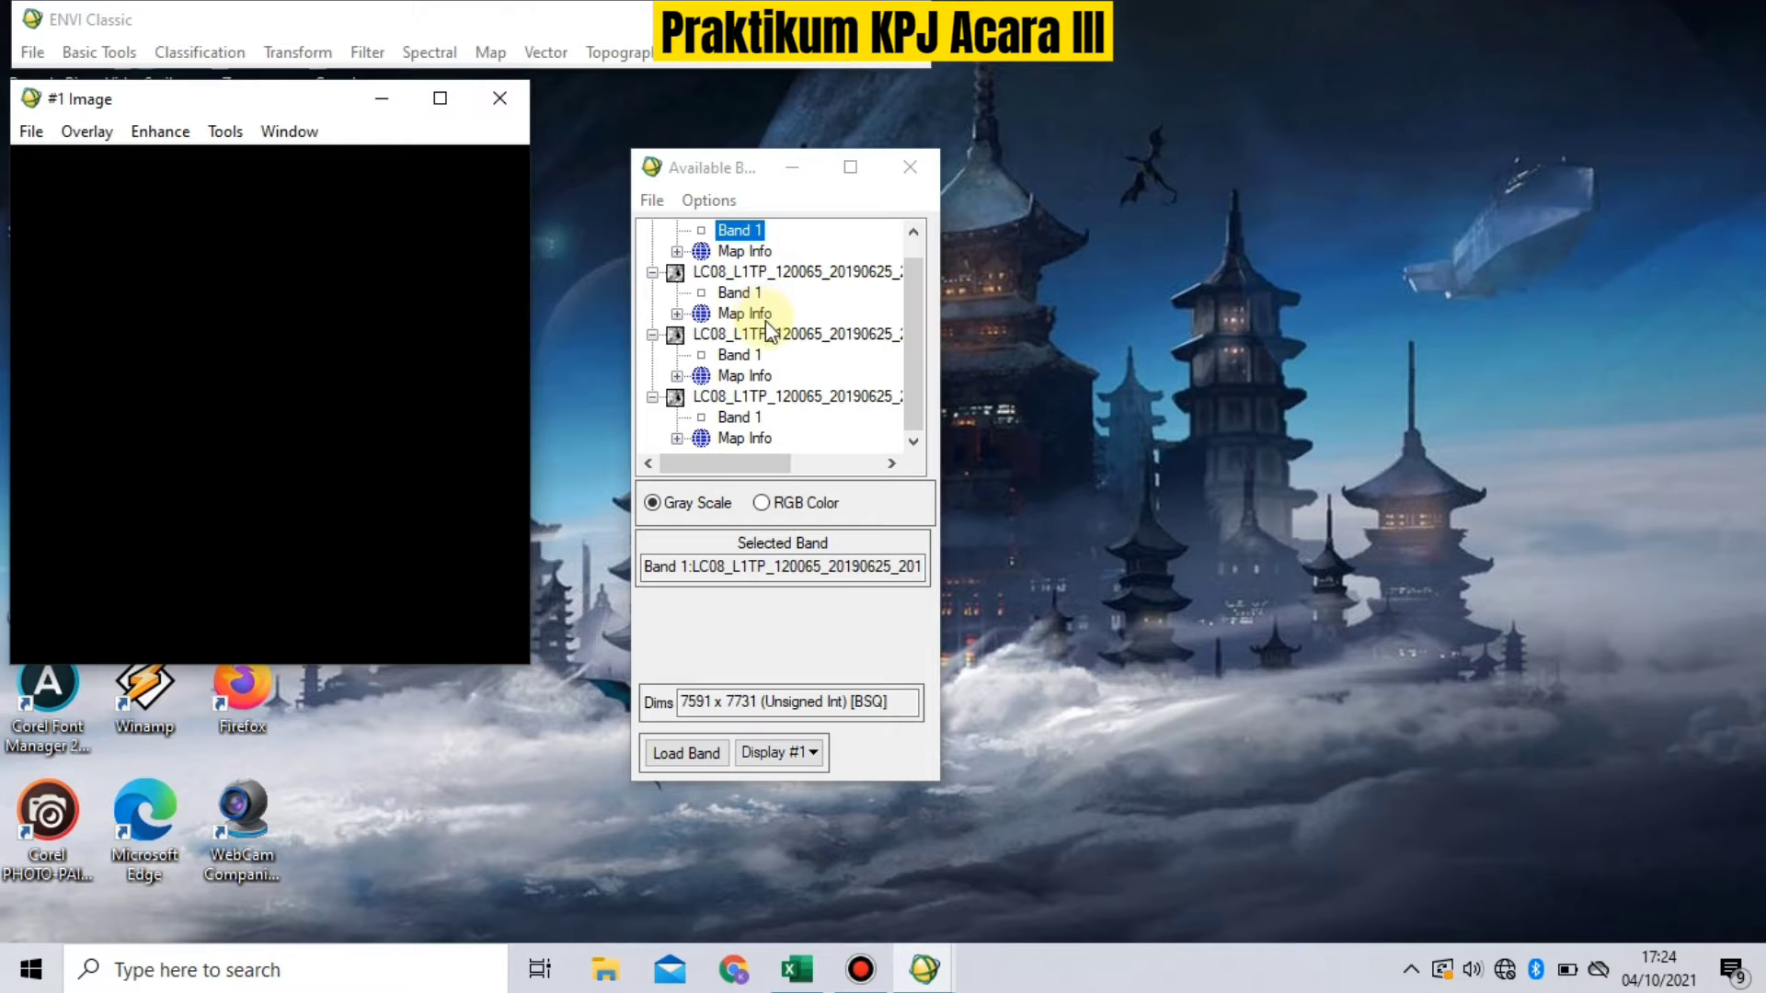
left_click(800, 396)
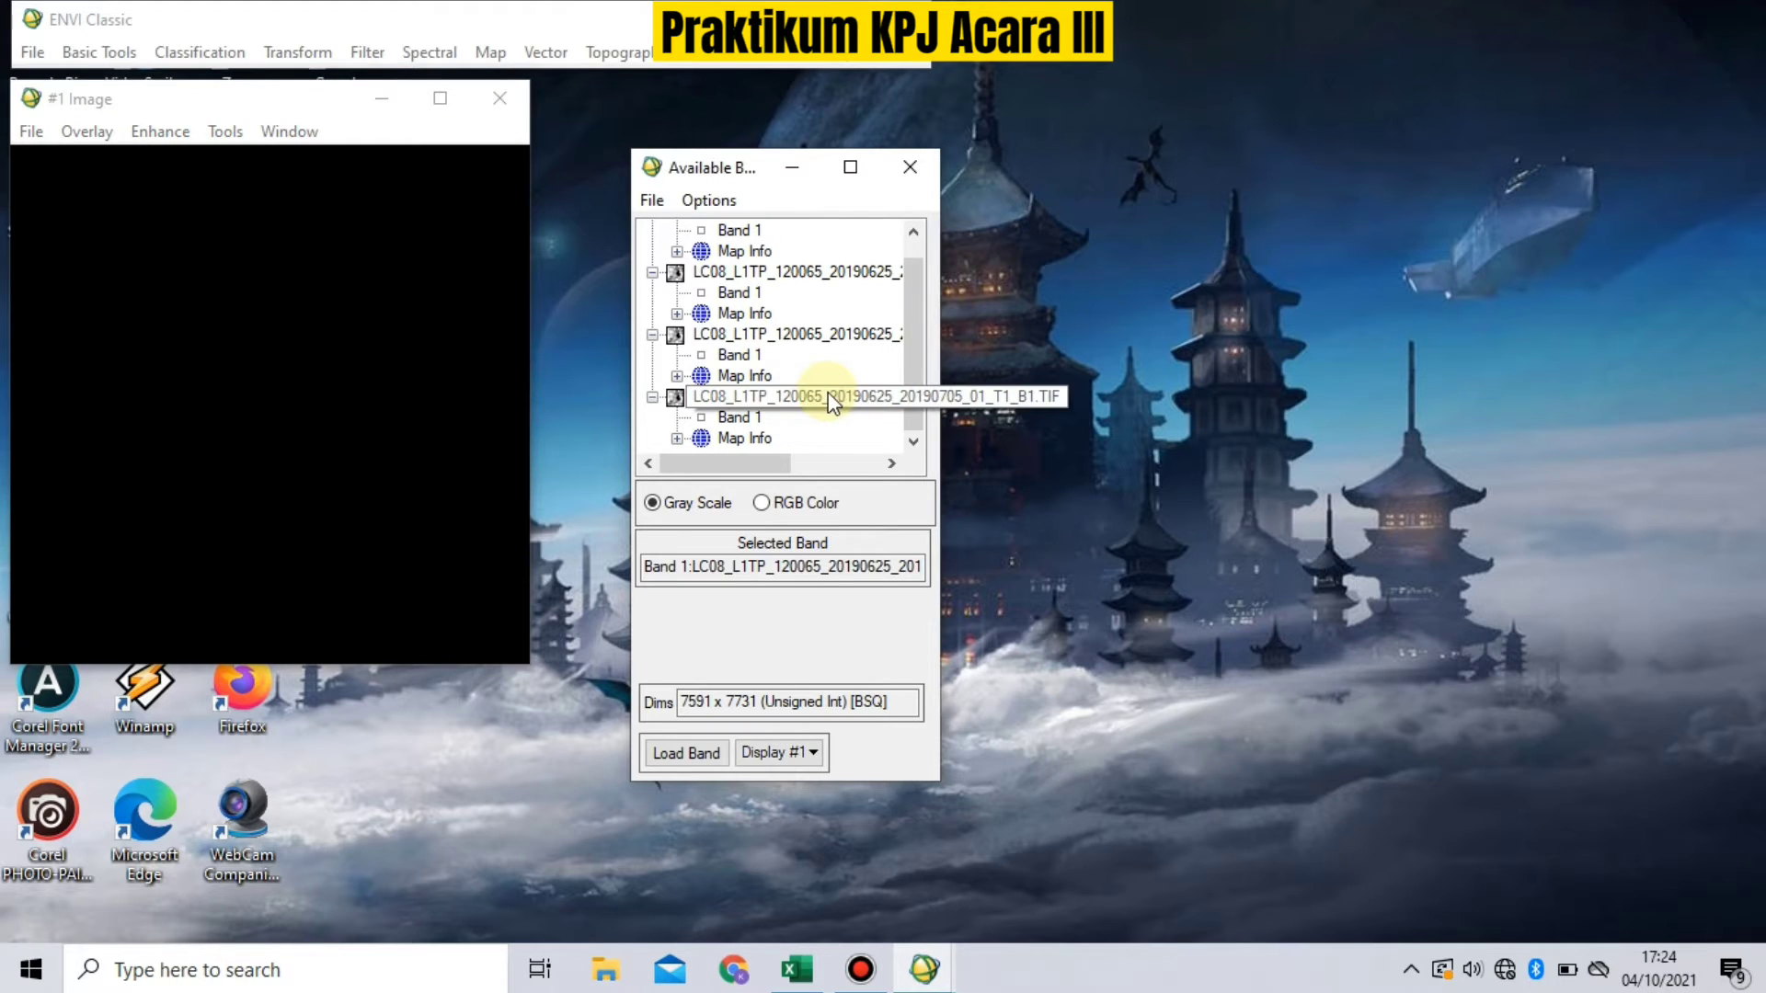
left_click(752, 418)
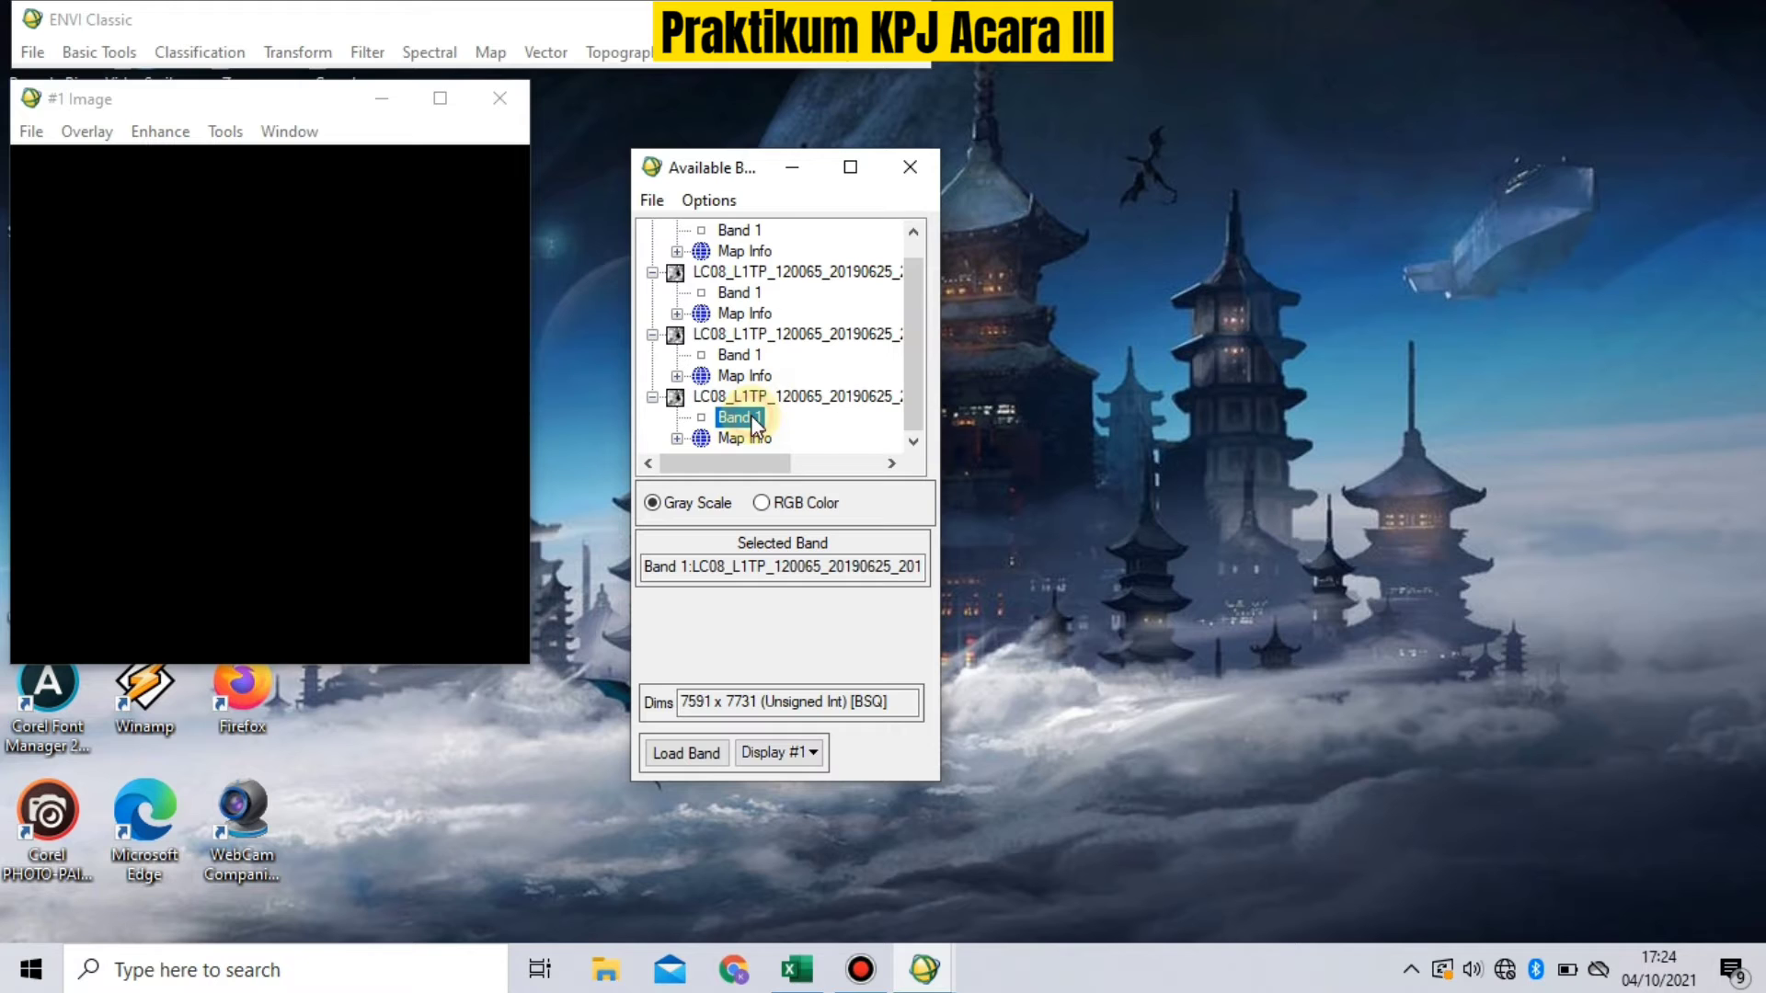
left_click(686, 753)
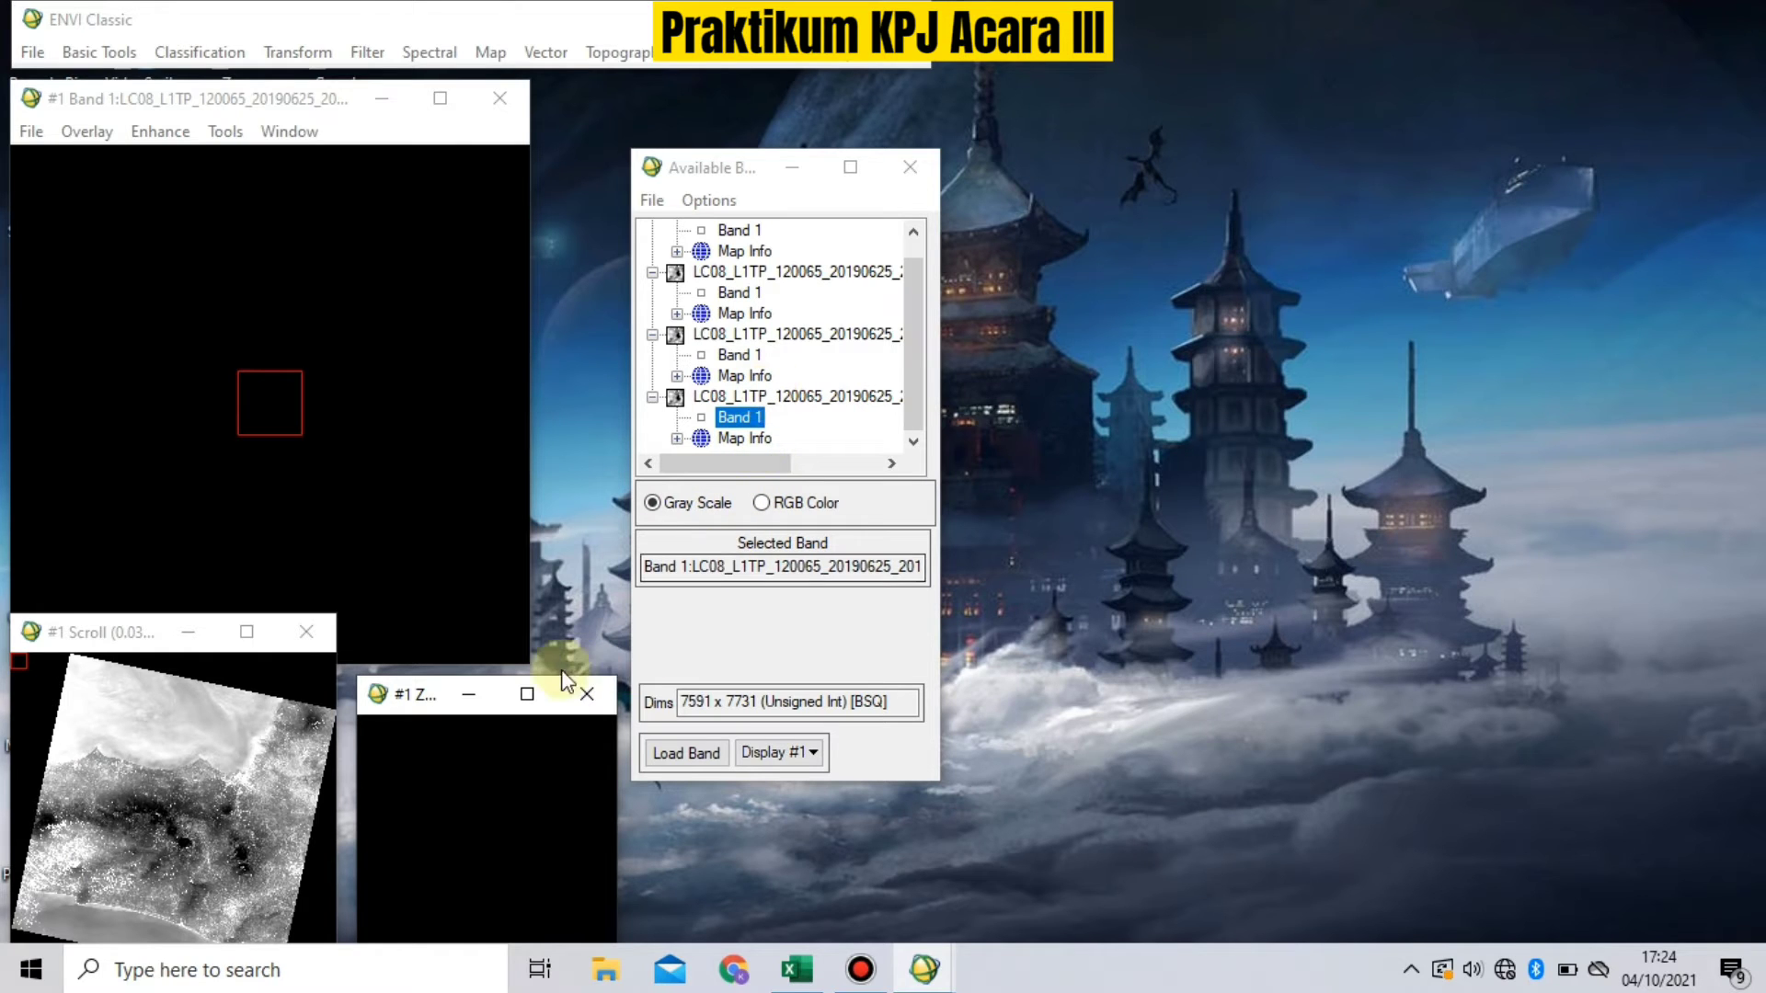
left_click(473, 694)
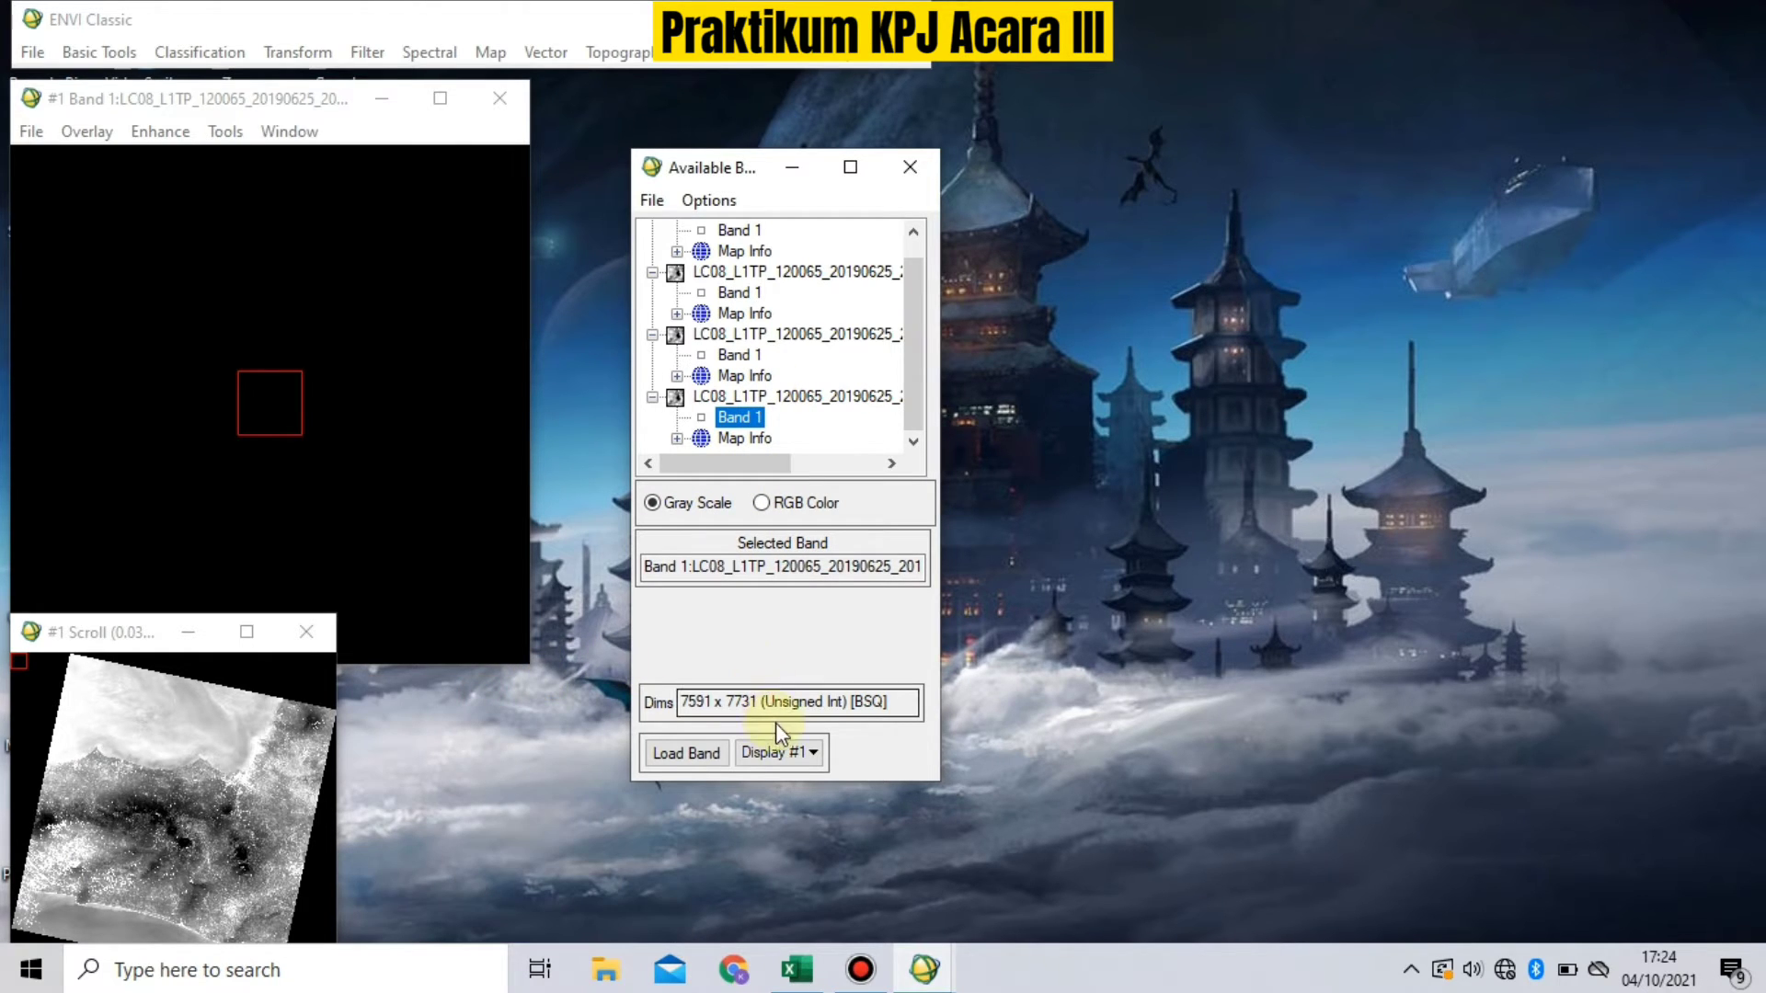
Step: Create a second display, place it beside the first, and load the B2 image into it in gray scale
left_click(813, 752)
left_click(791, 785)
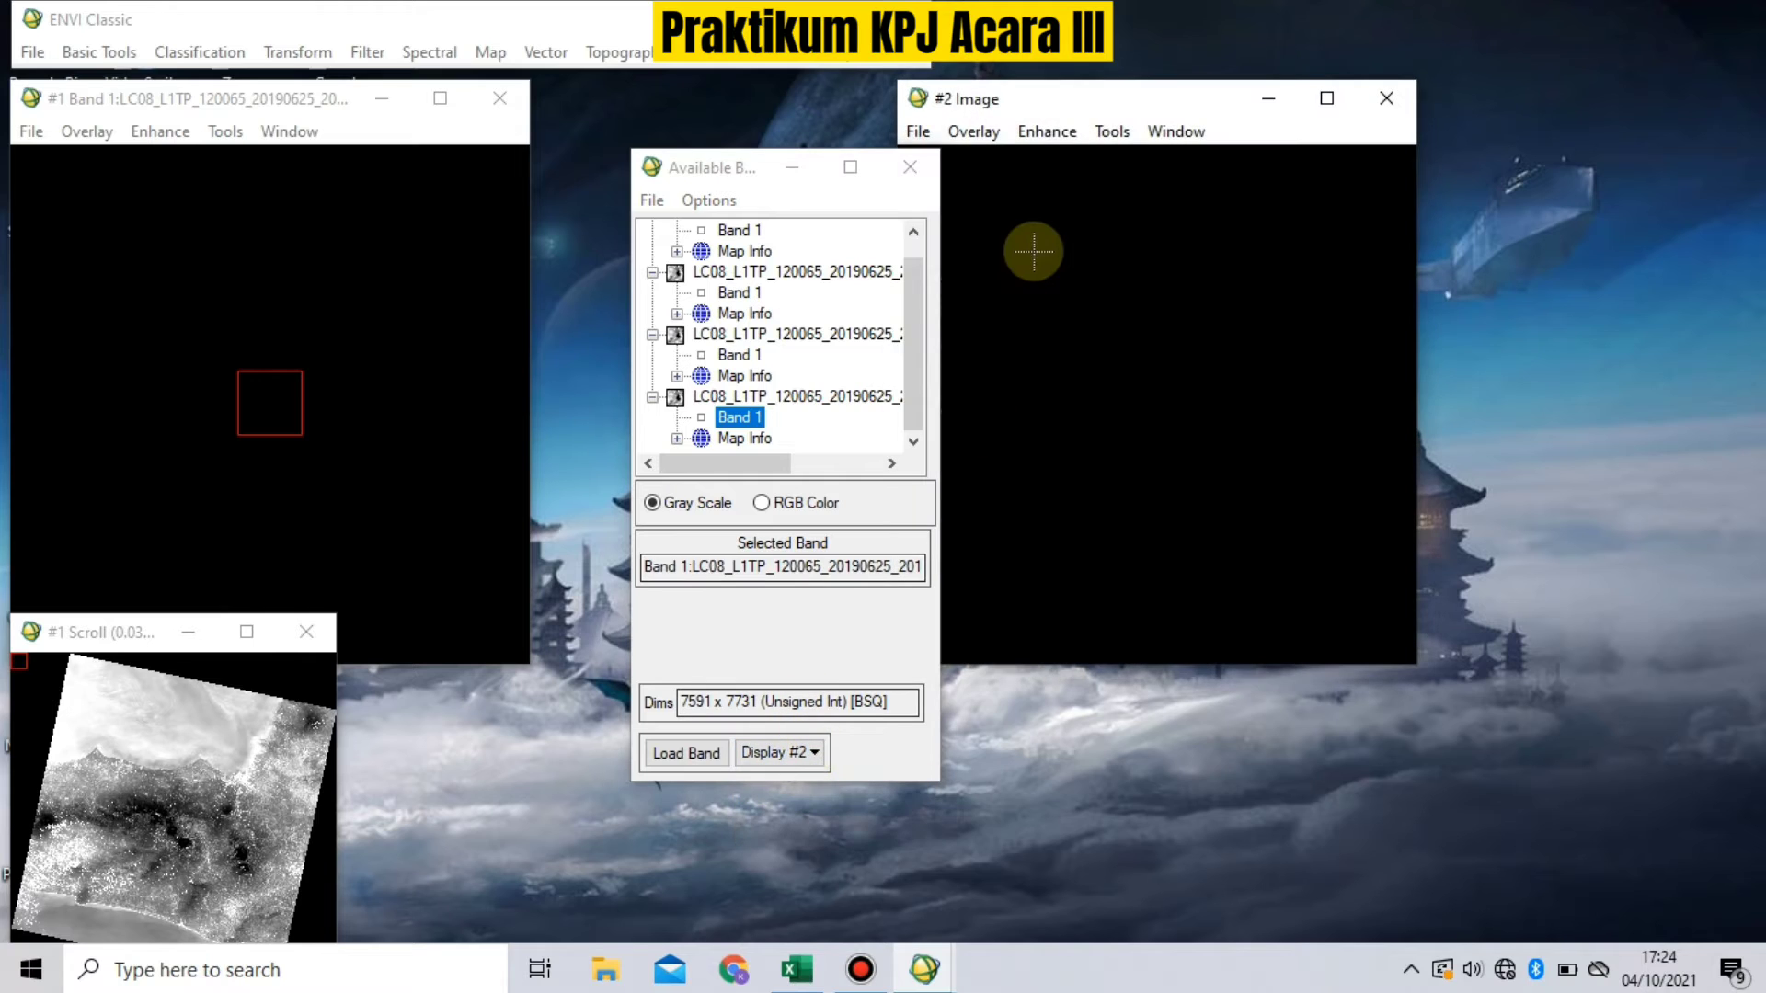
left_click_drag(1044, 100, 461, 98)
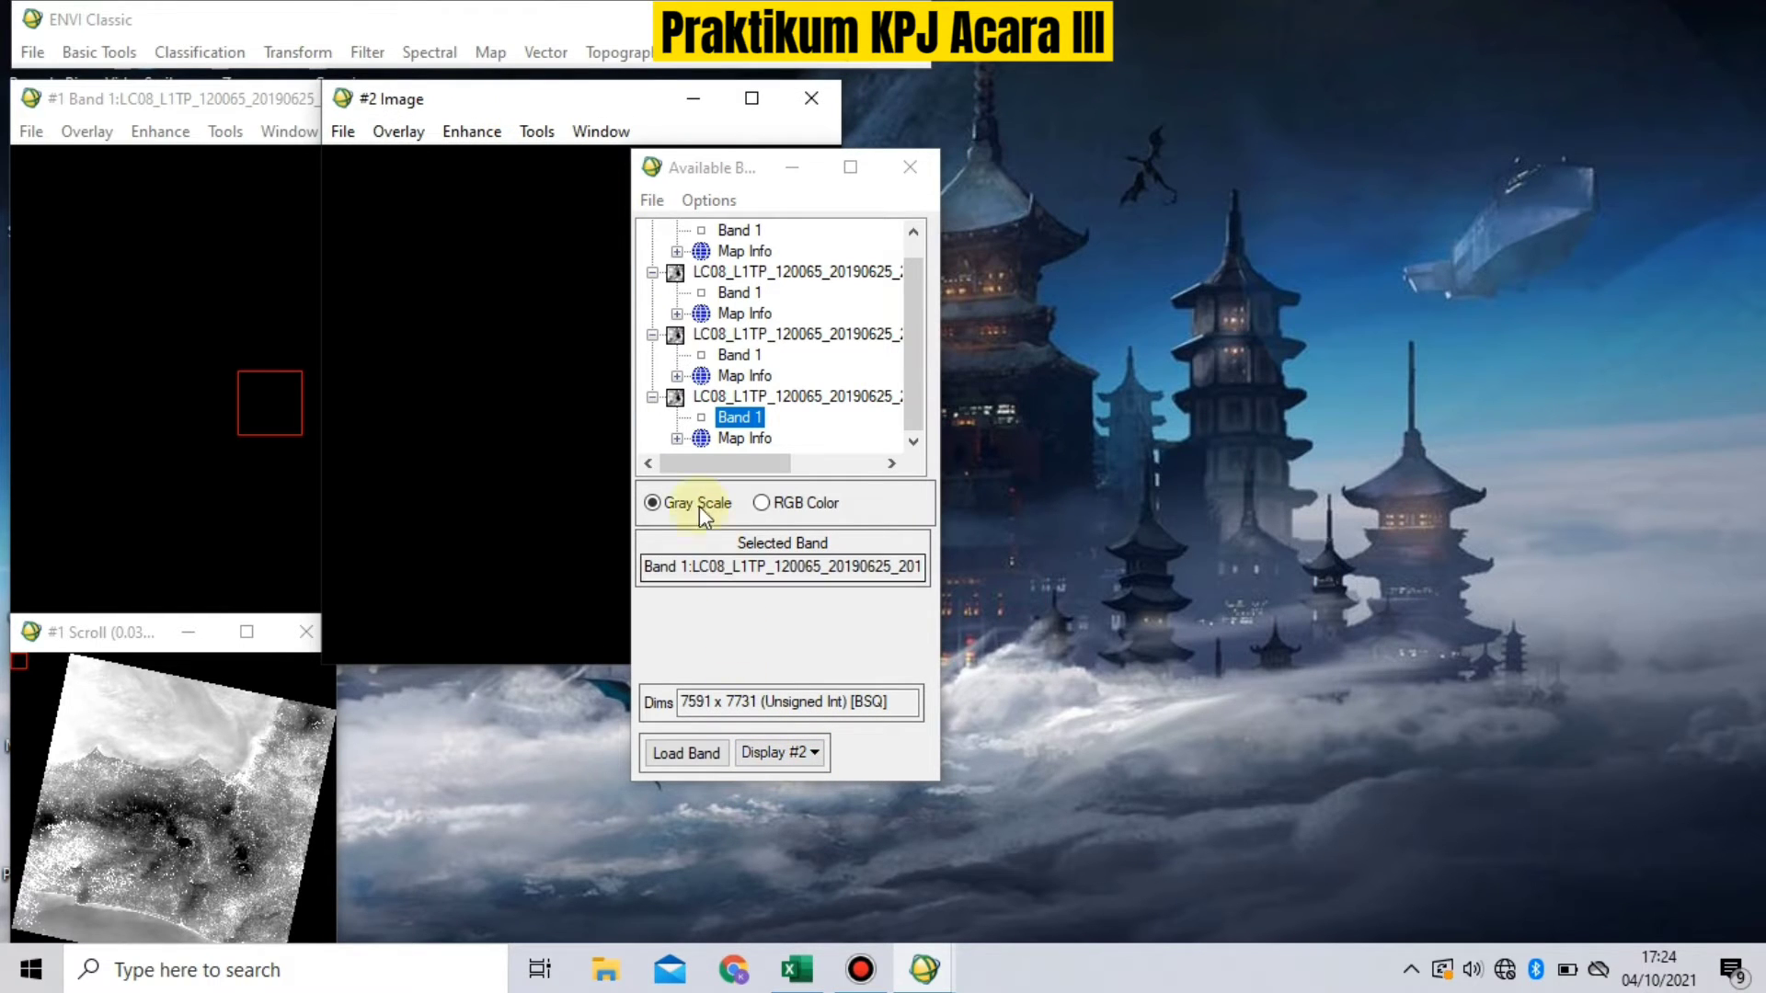
left_click(749, 356)
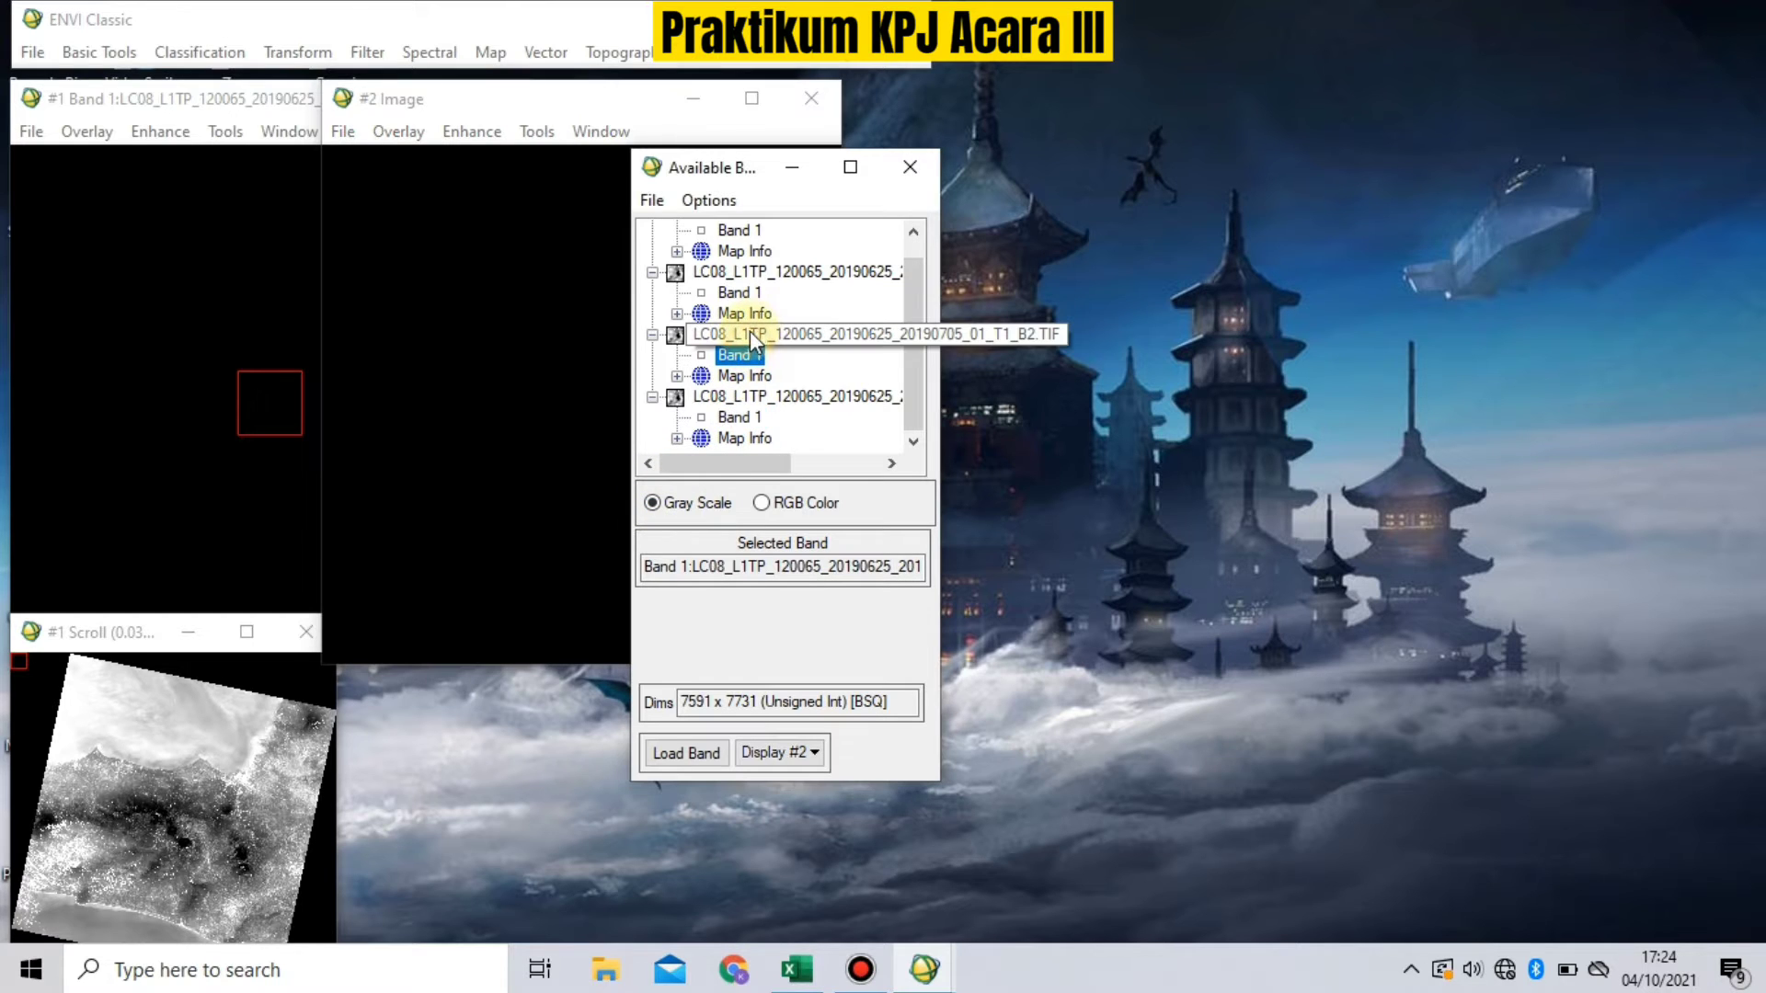
left_click(681, 765)
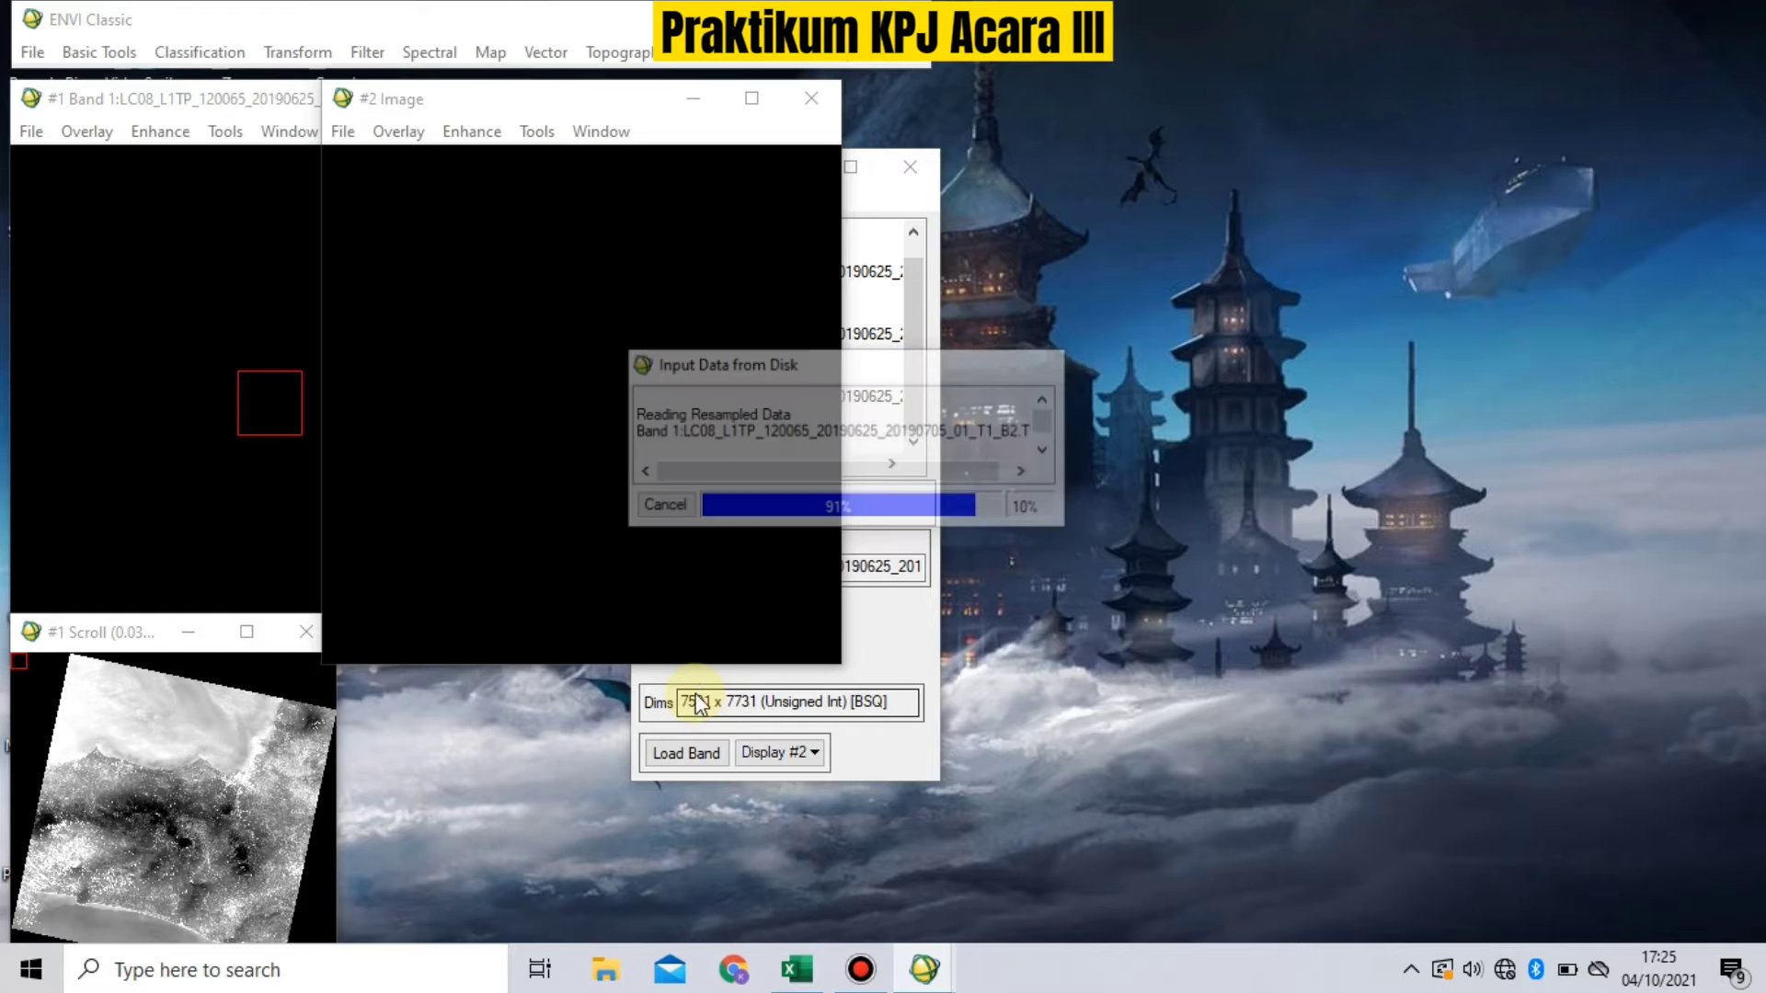
Step: Load the B3 image in gray scale into a third display
left_click_drag(726, 164, 964, 147)
left_click(1023, 724)
left_click(1034, 757)
left_click(985, 264)
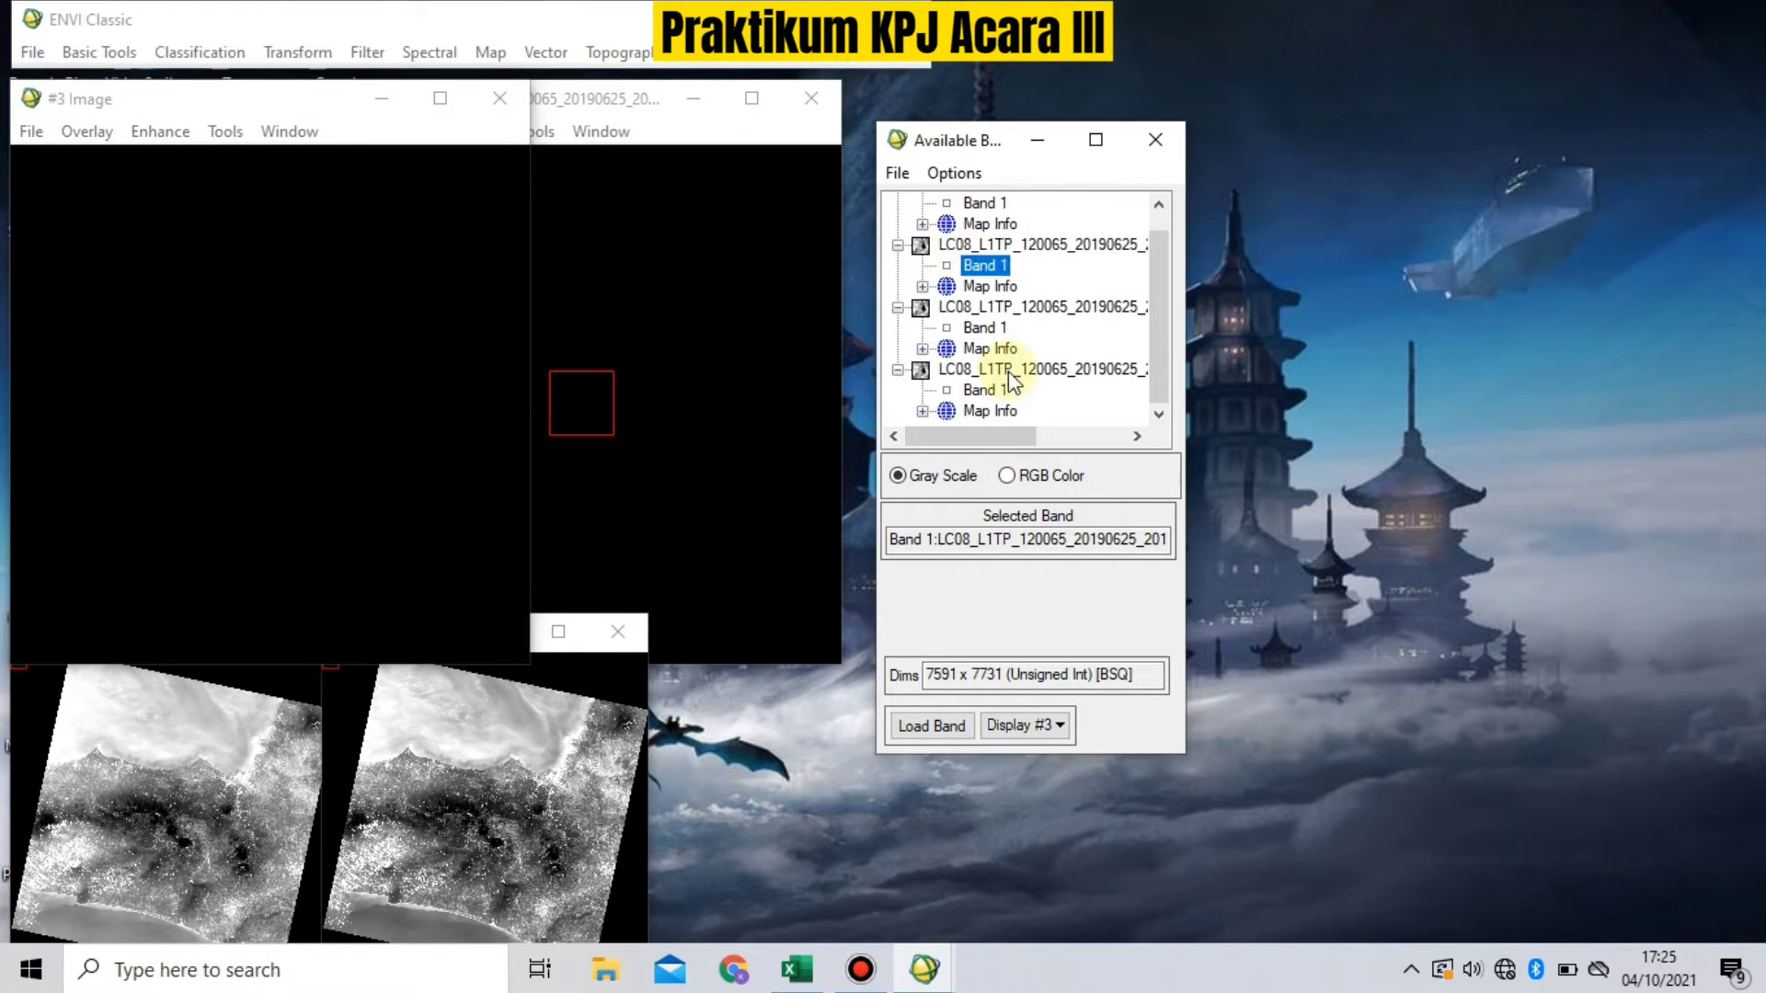
left_click(931, 725)
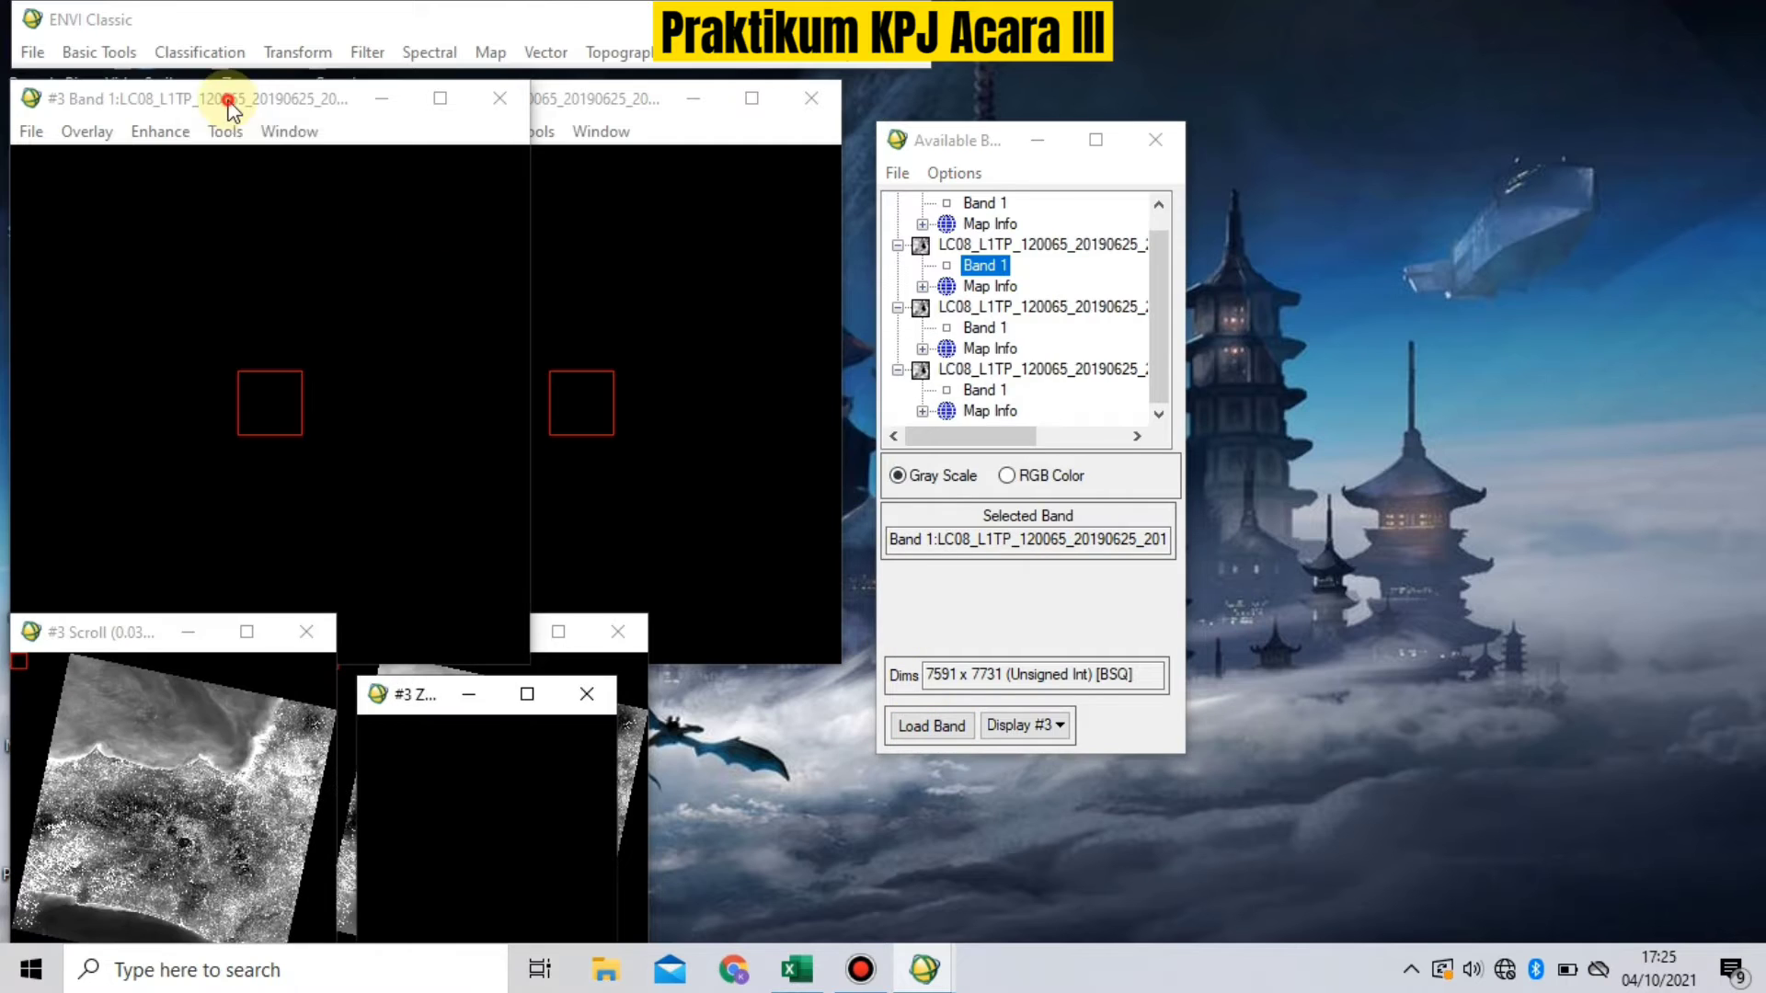
left_click(1181, 589)
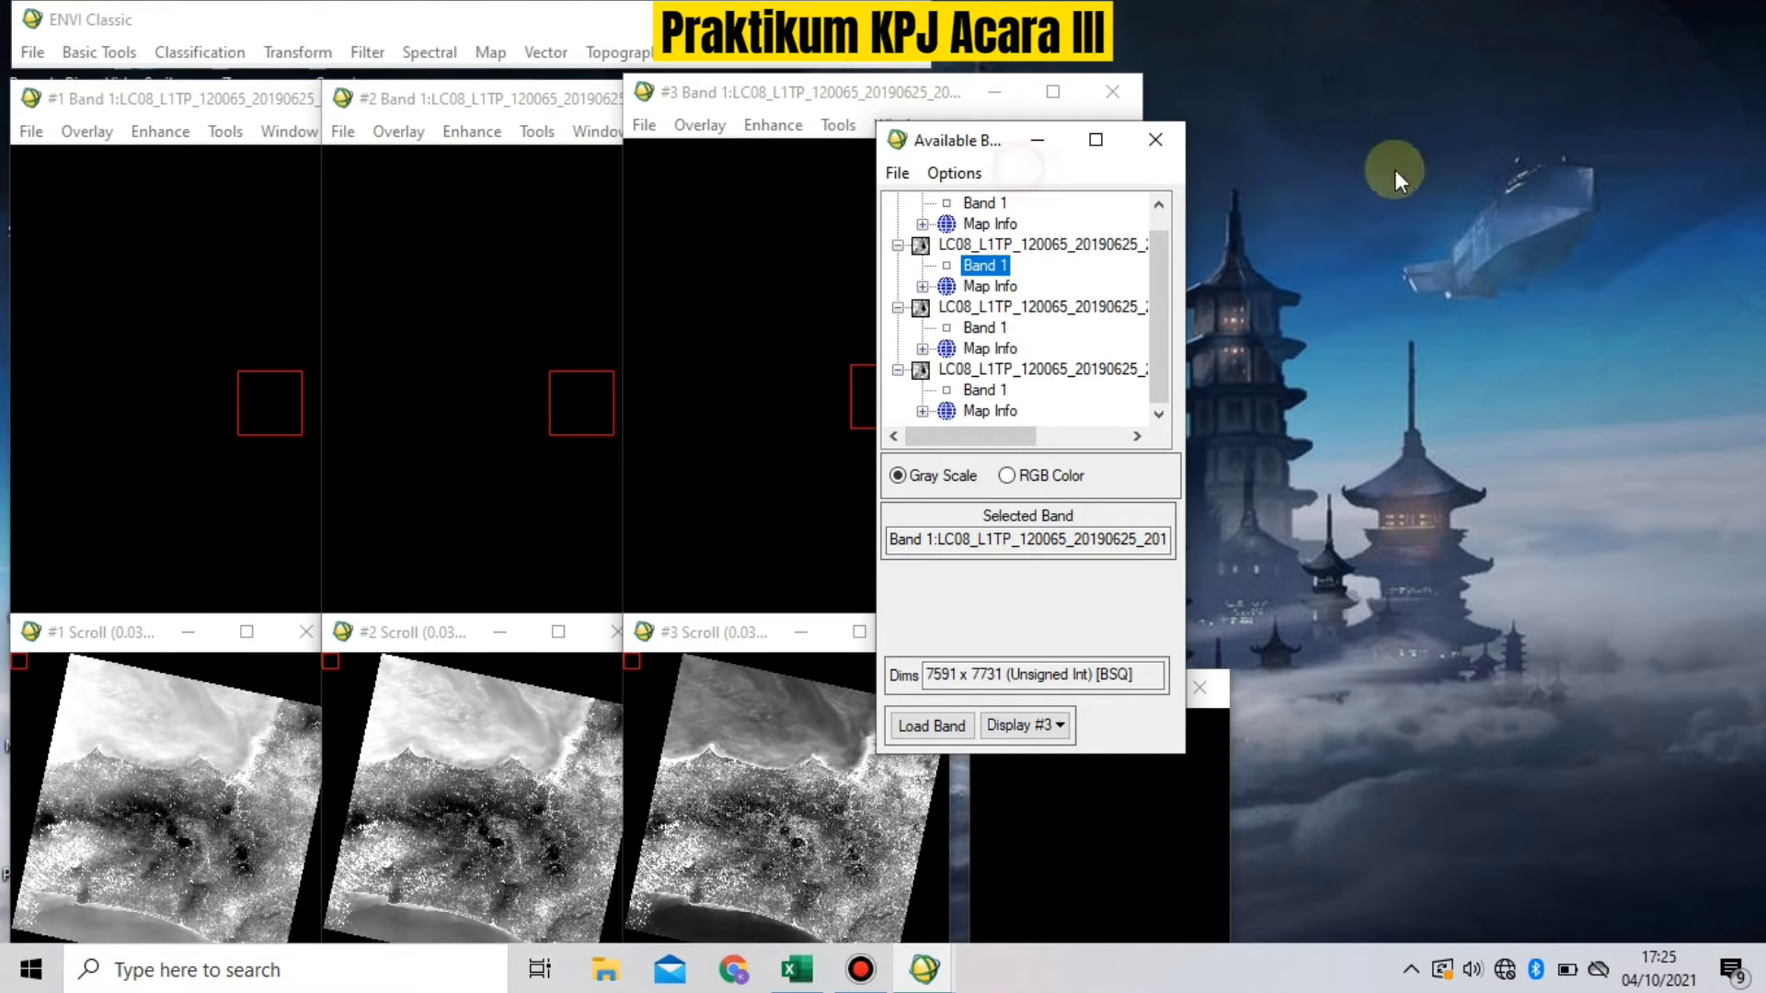
Step: Load the B4 image in gray scale into a fourth display and minimize its zoom window
left_click_drag(977, 143, 1173, 96)
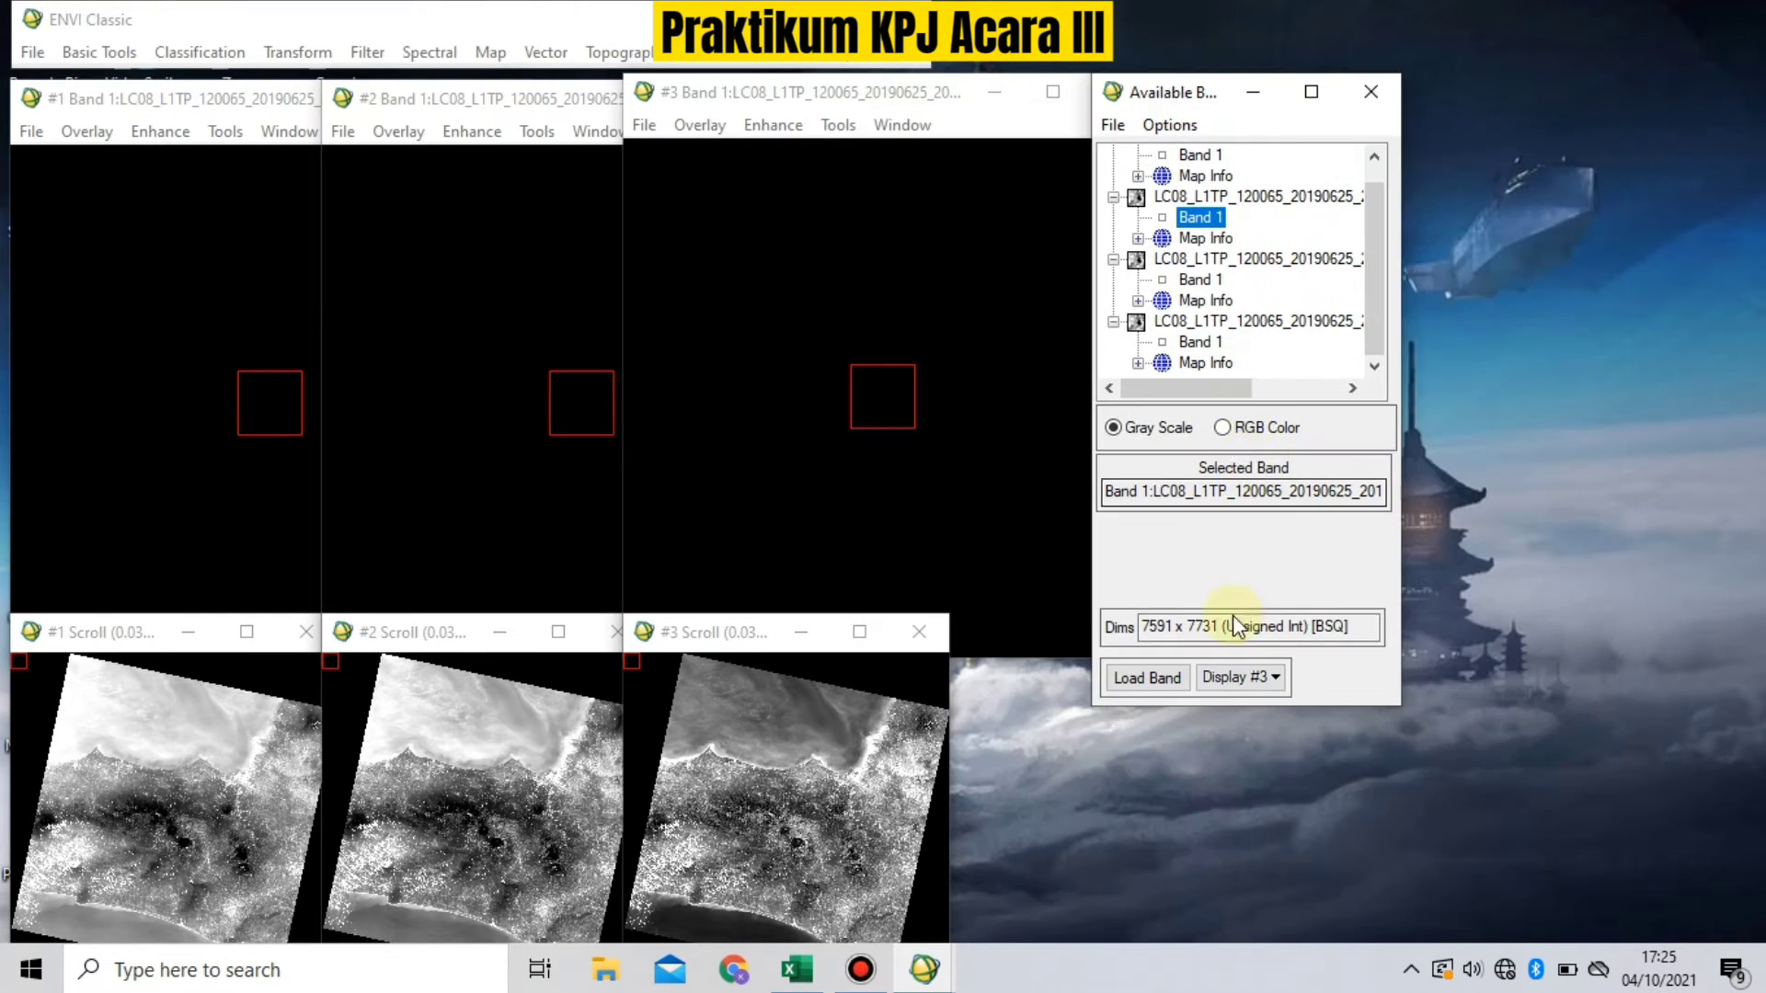
left_click(1241, 677)
left_click(1285, 713)
scroll(1183, 177, "down", 1)
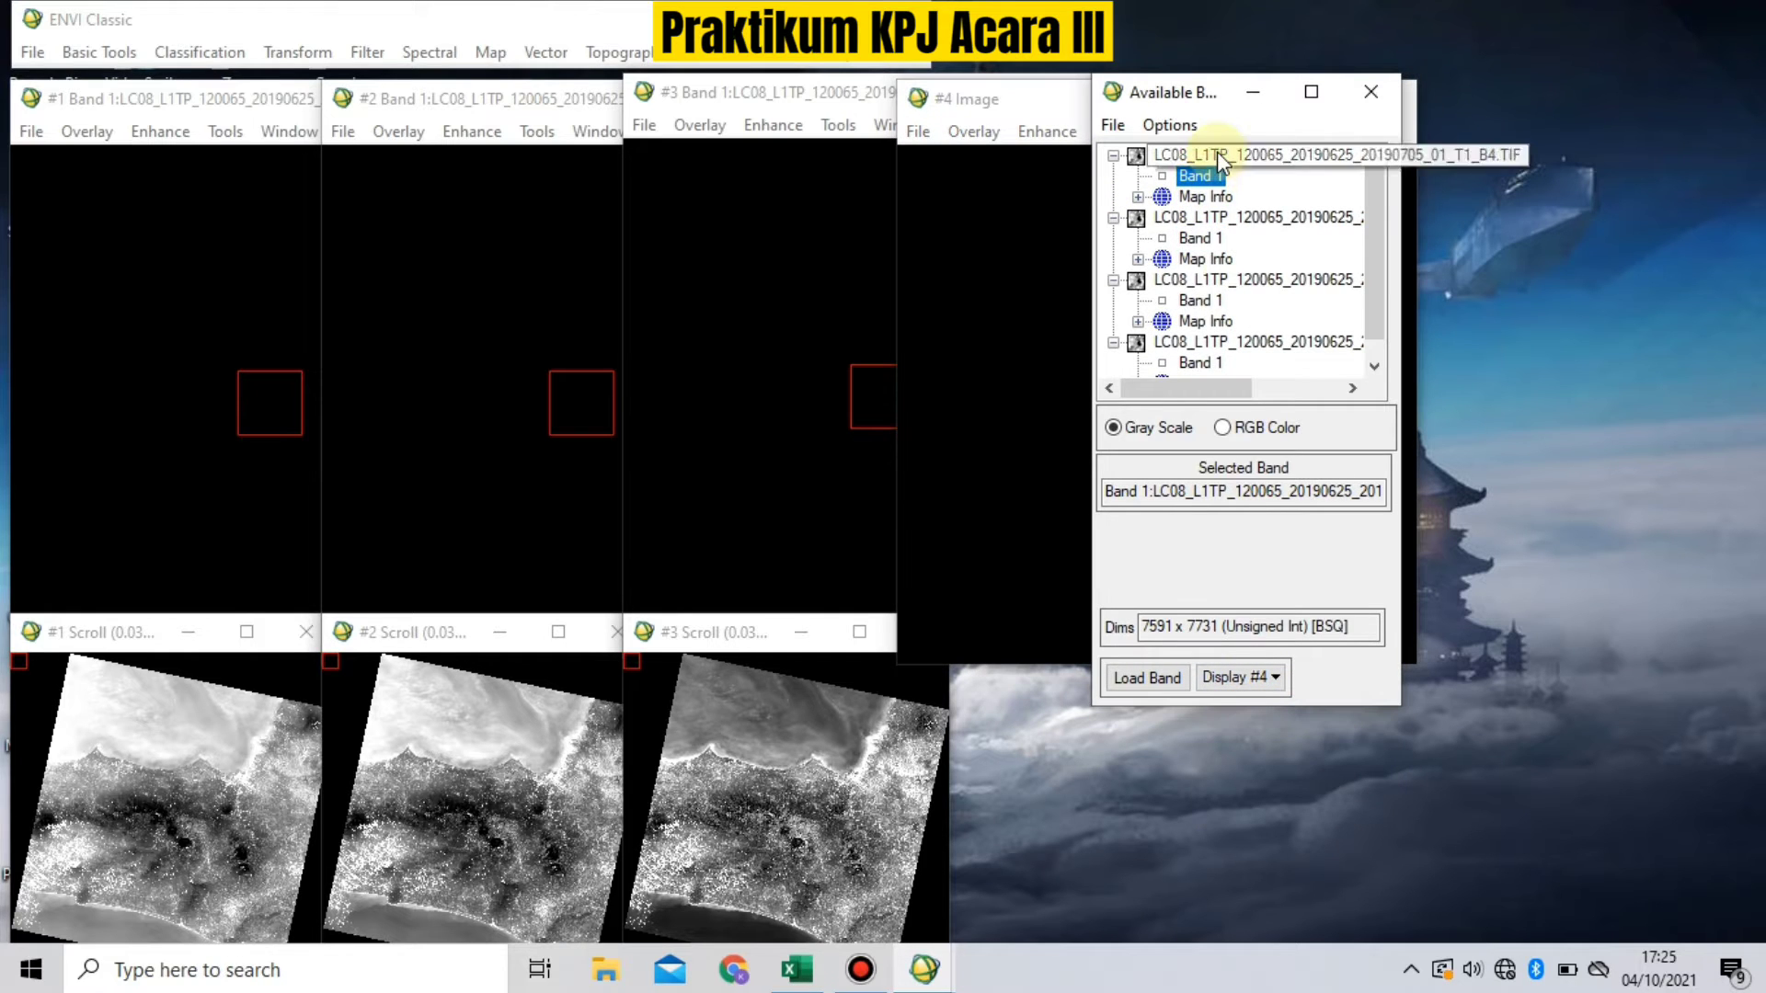
left_click(1146, 678)
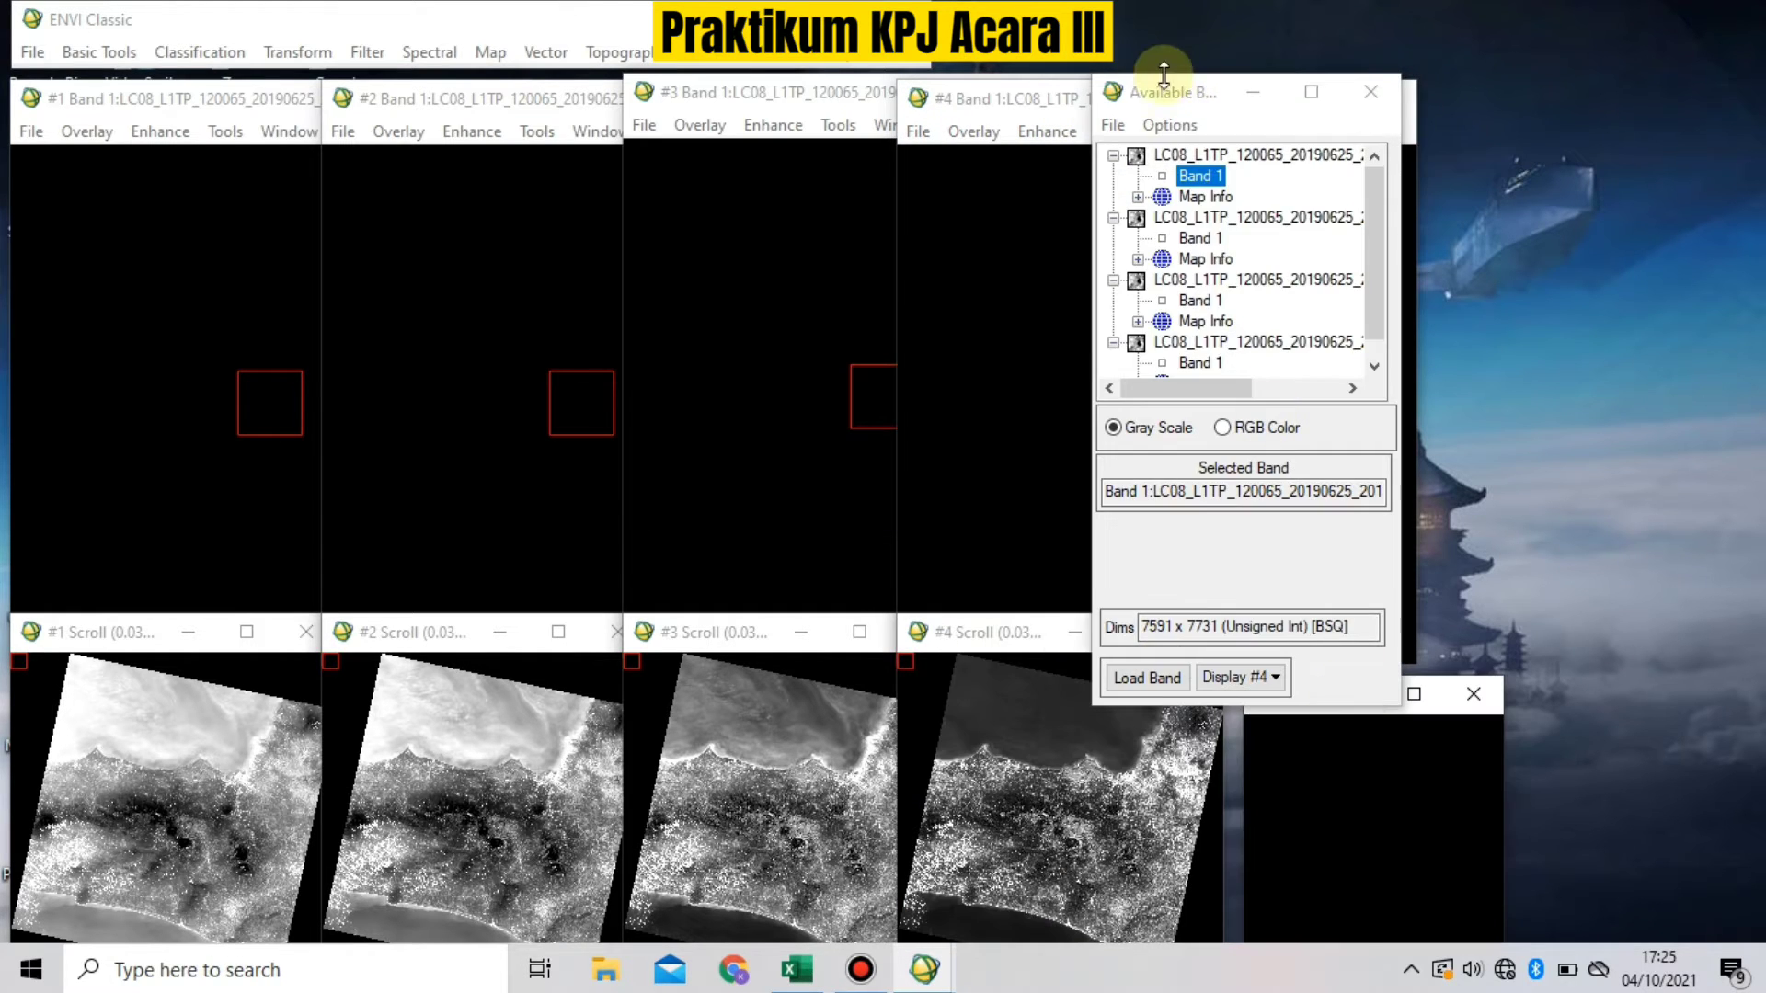
left_click_drag(1177, 92, 1471, 82)
left_click(1354, 695)
Step: Arrange the four band displays side by side, with the available bands list beside them
left_click_drag(1072, 103, 1044, 87)
left_click_drag(1455, 83, 1426, 83)
left_click_drag(443, 100, 405, 95)
left_click_drag(833, 94, 804, 94)
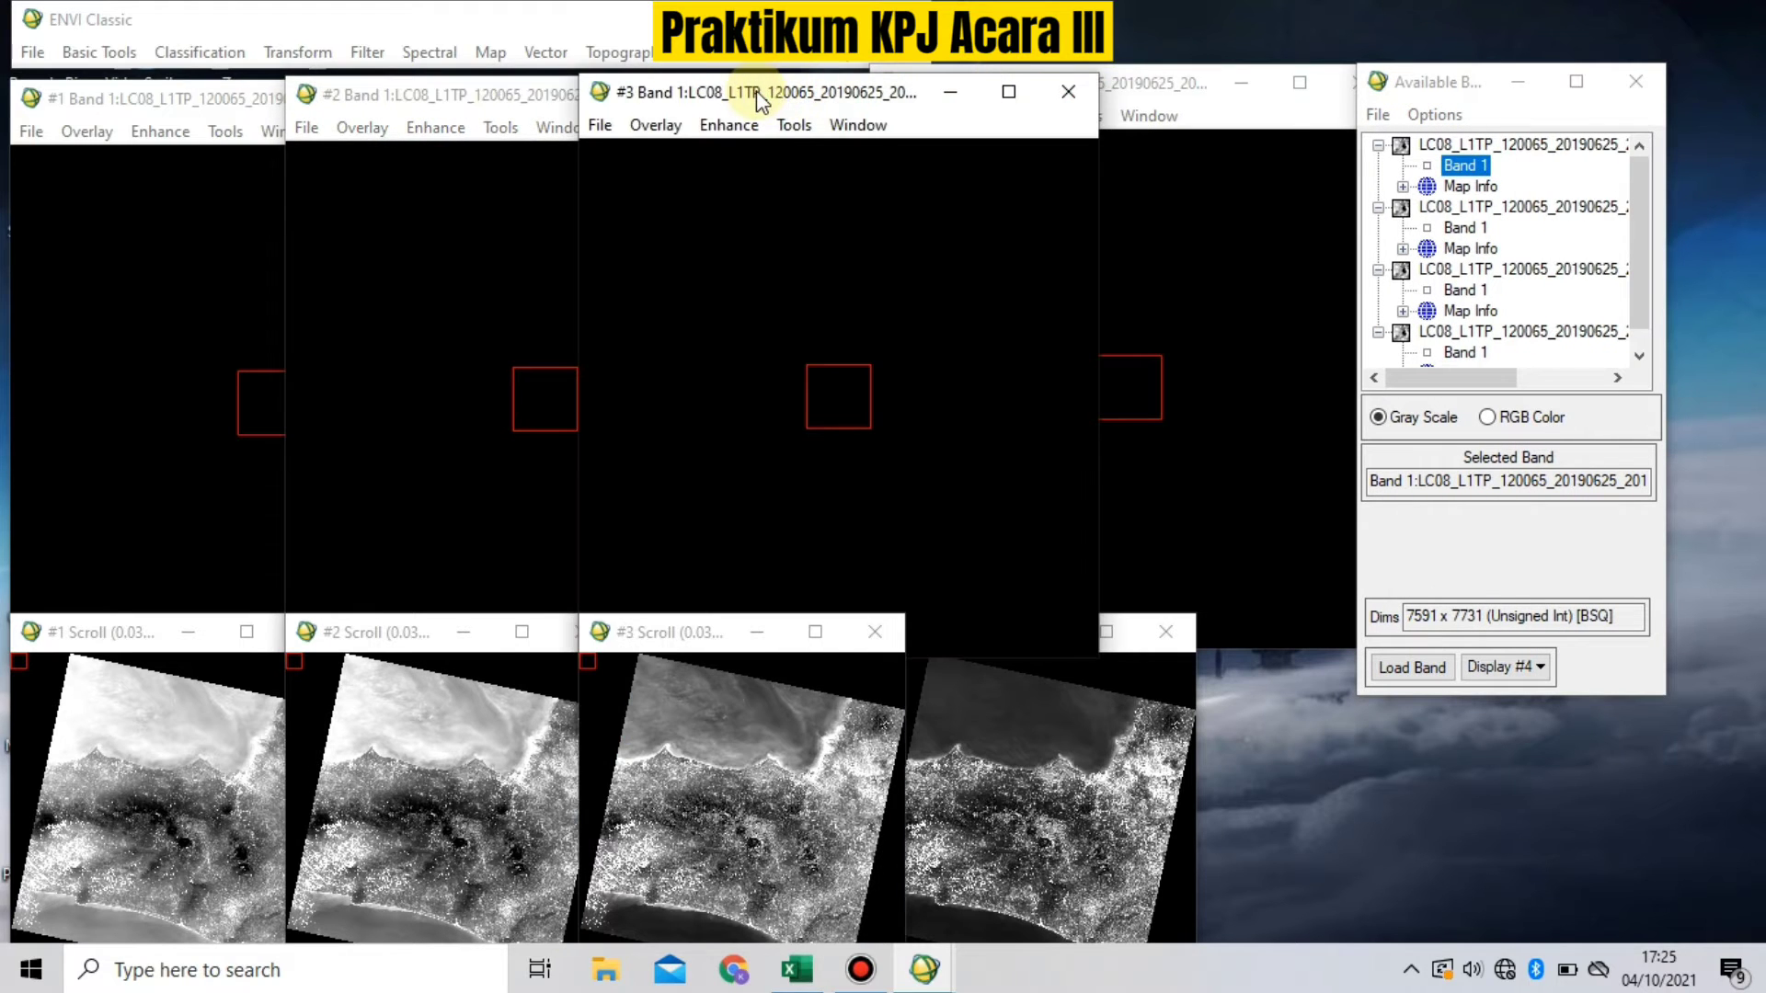
left_click(1124, 92)
left_click_drag(1126, 92, 1102, 92)
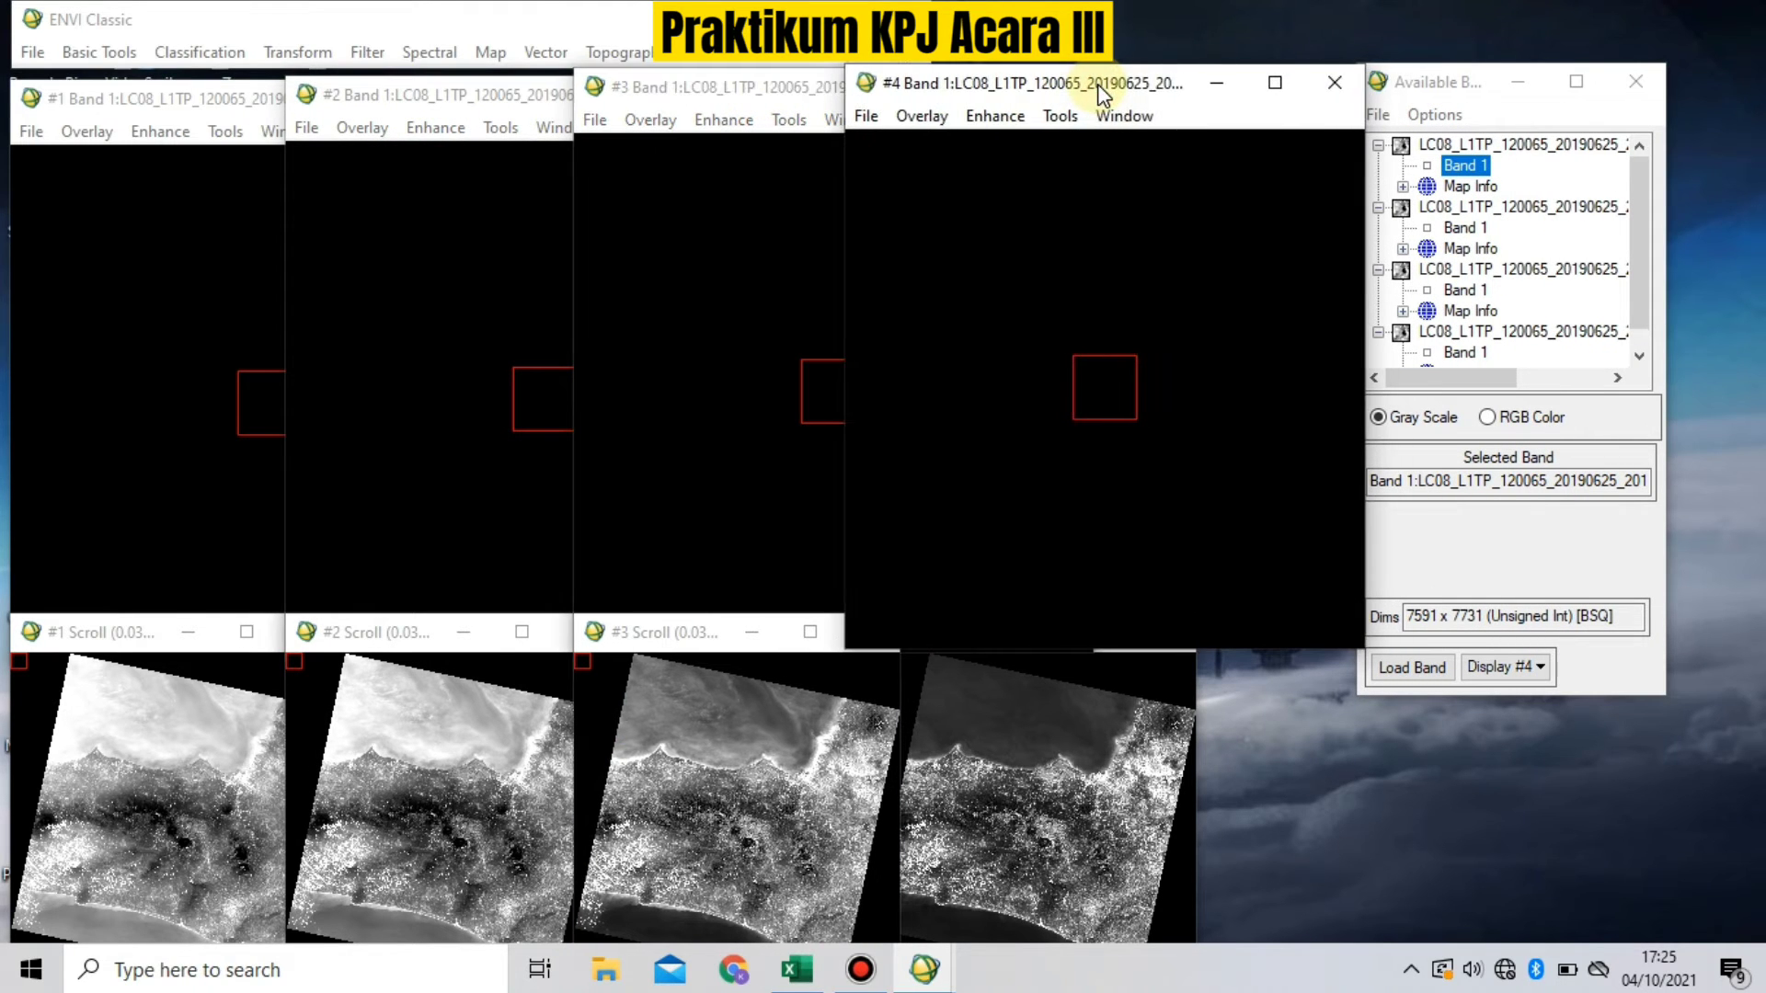
Step: Load B4, B3 and B2 as red, green and blue of an RGB composite in a new display and show its central land area
left_click(1421, 85)
left_click(1541, 669)
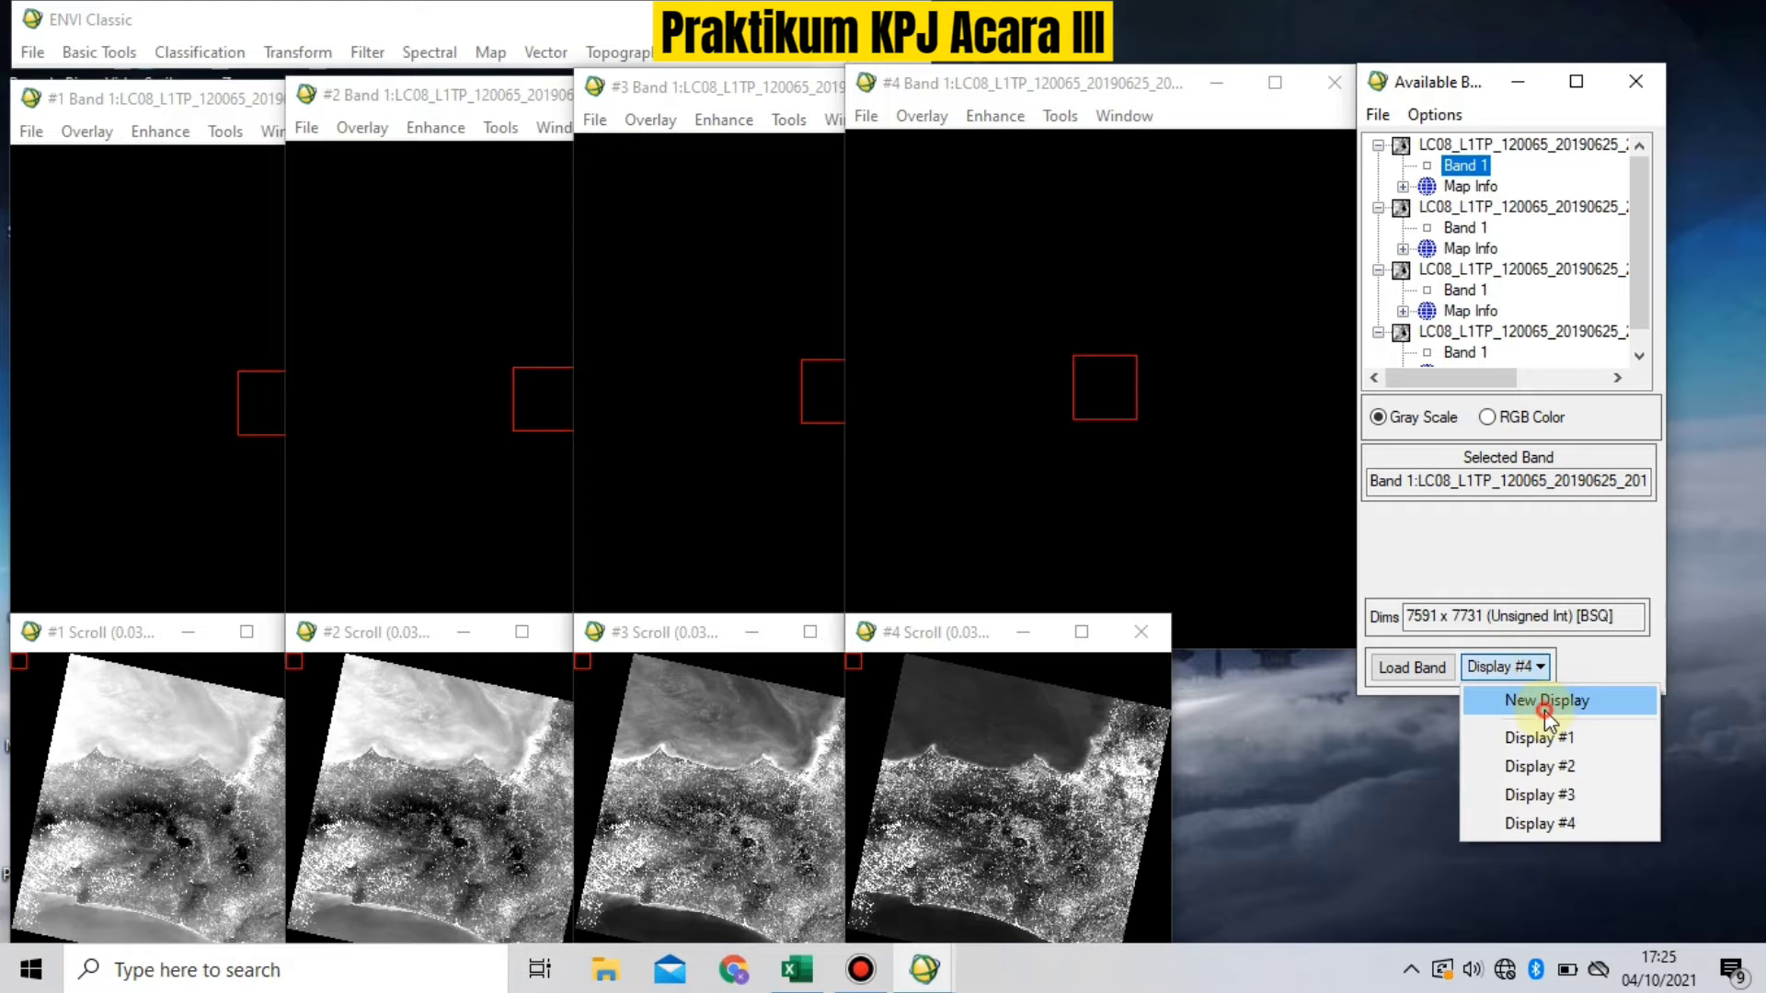
left_click(1527, 701)
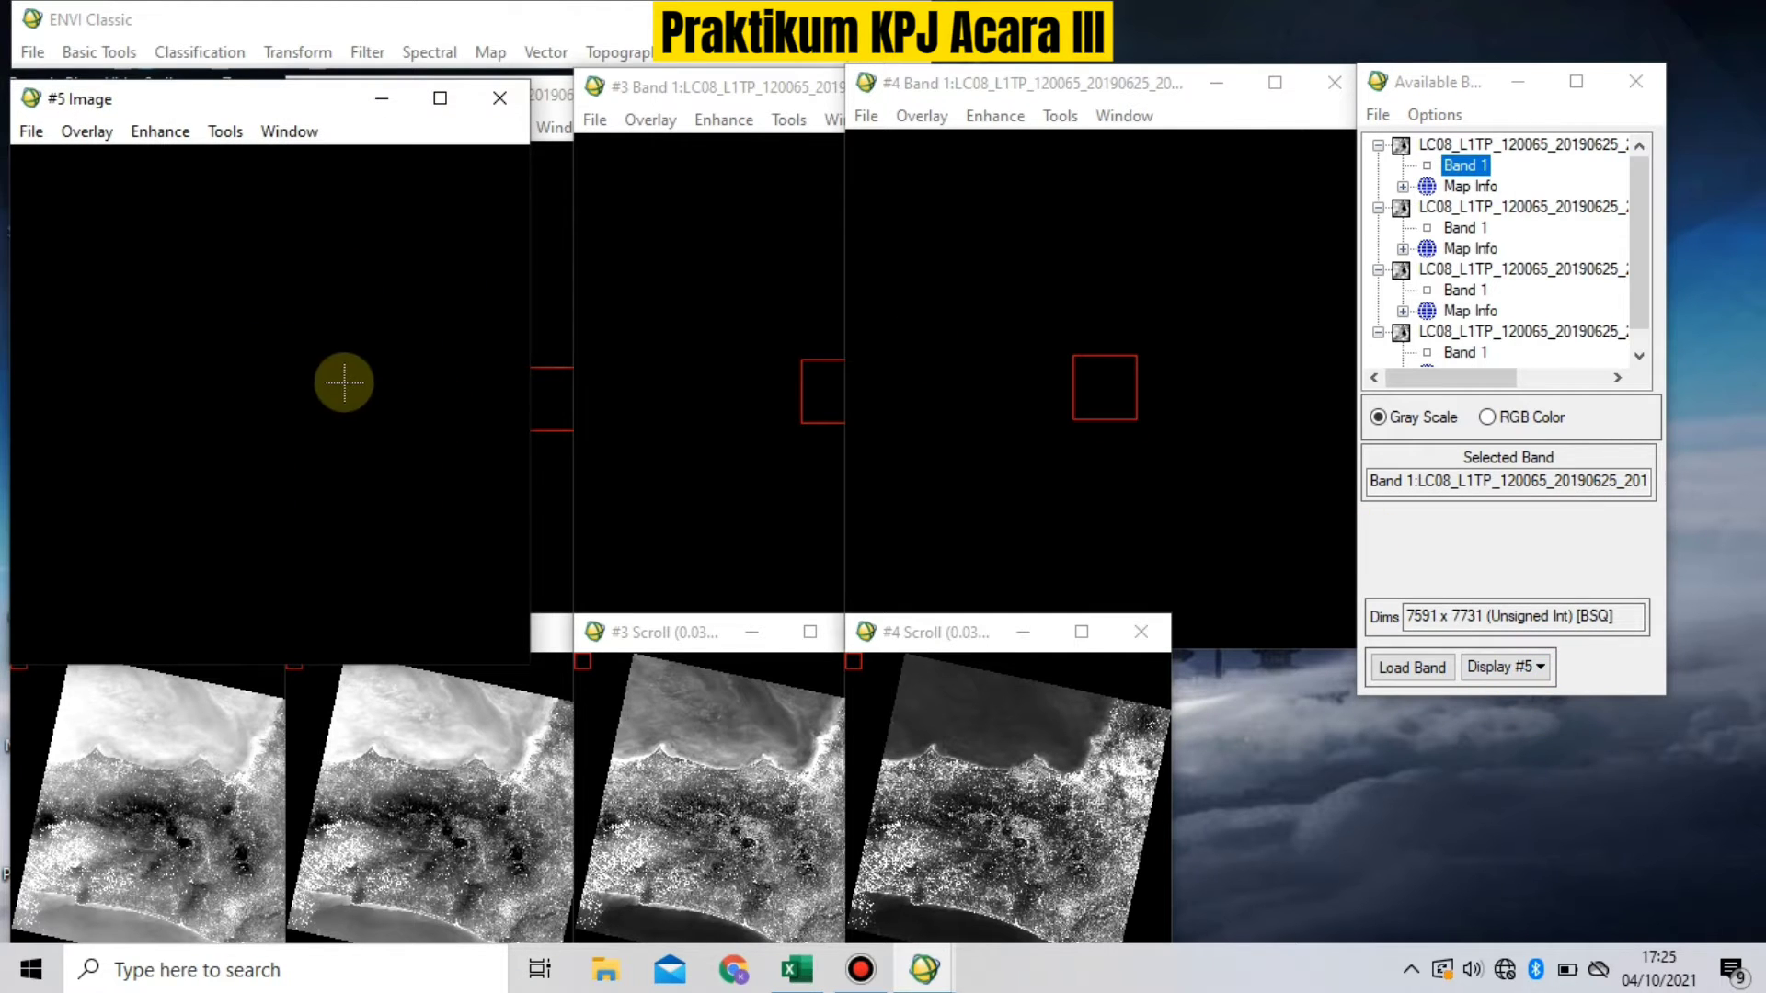
left_click(1490, 419)
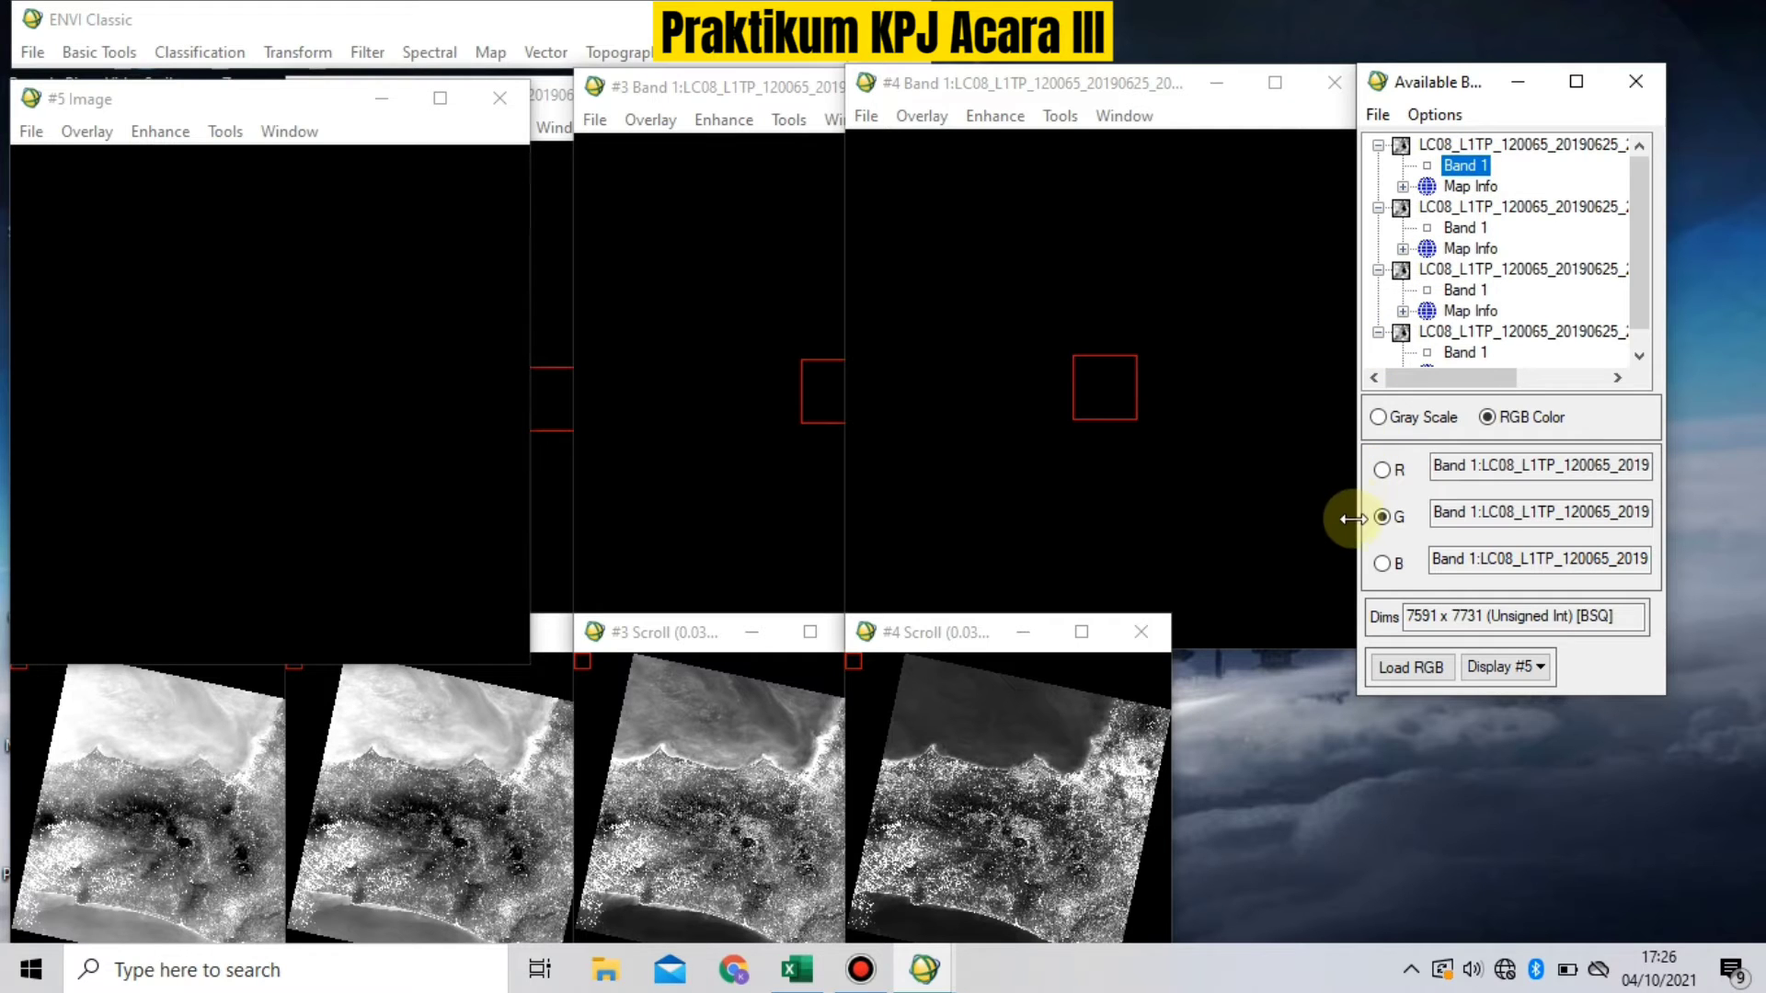
left_click(1471, 227)
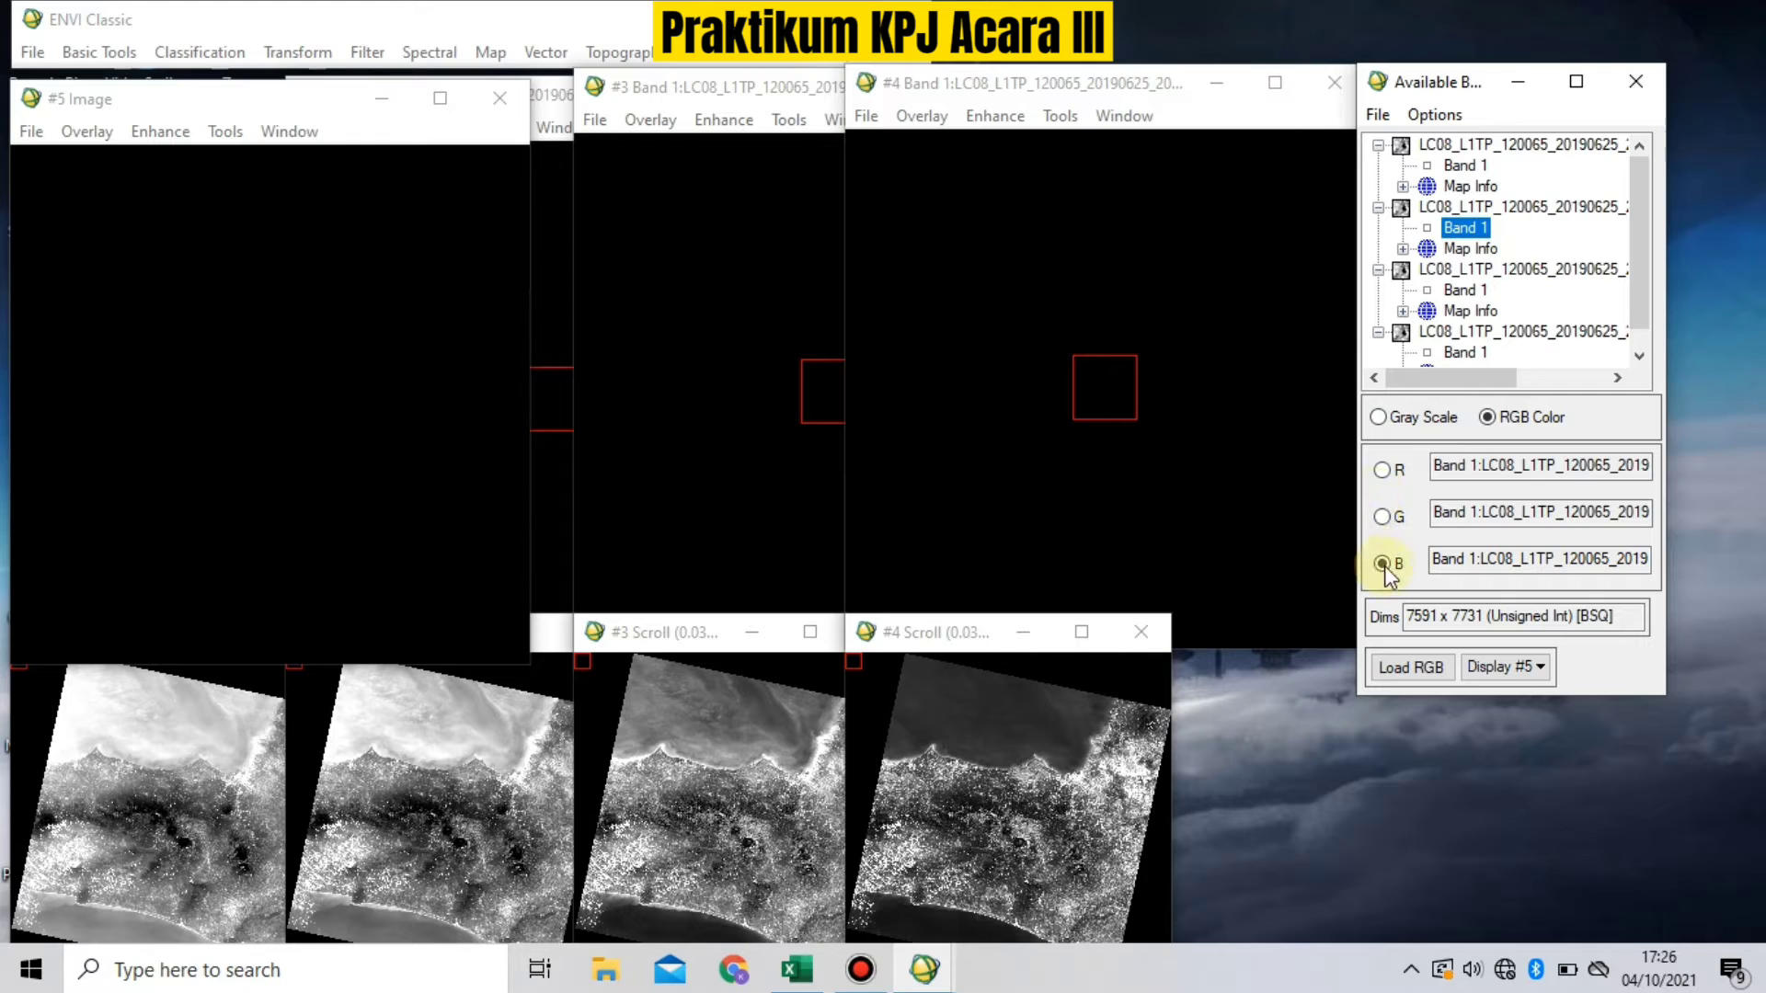
left_click(1466, 290)
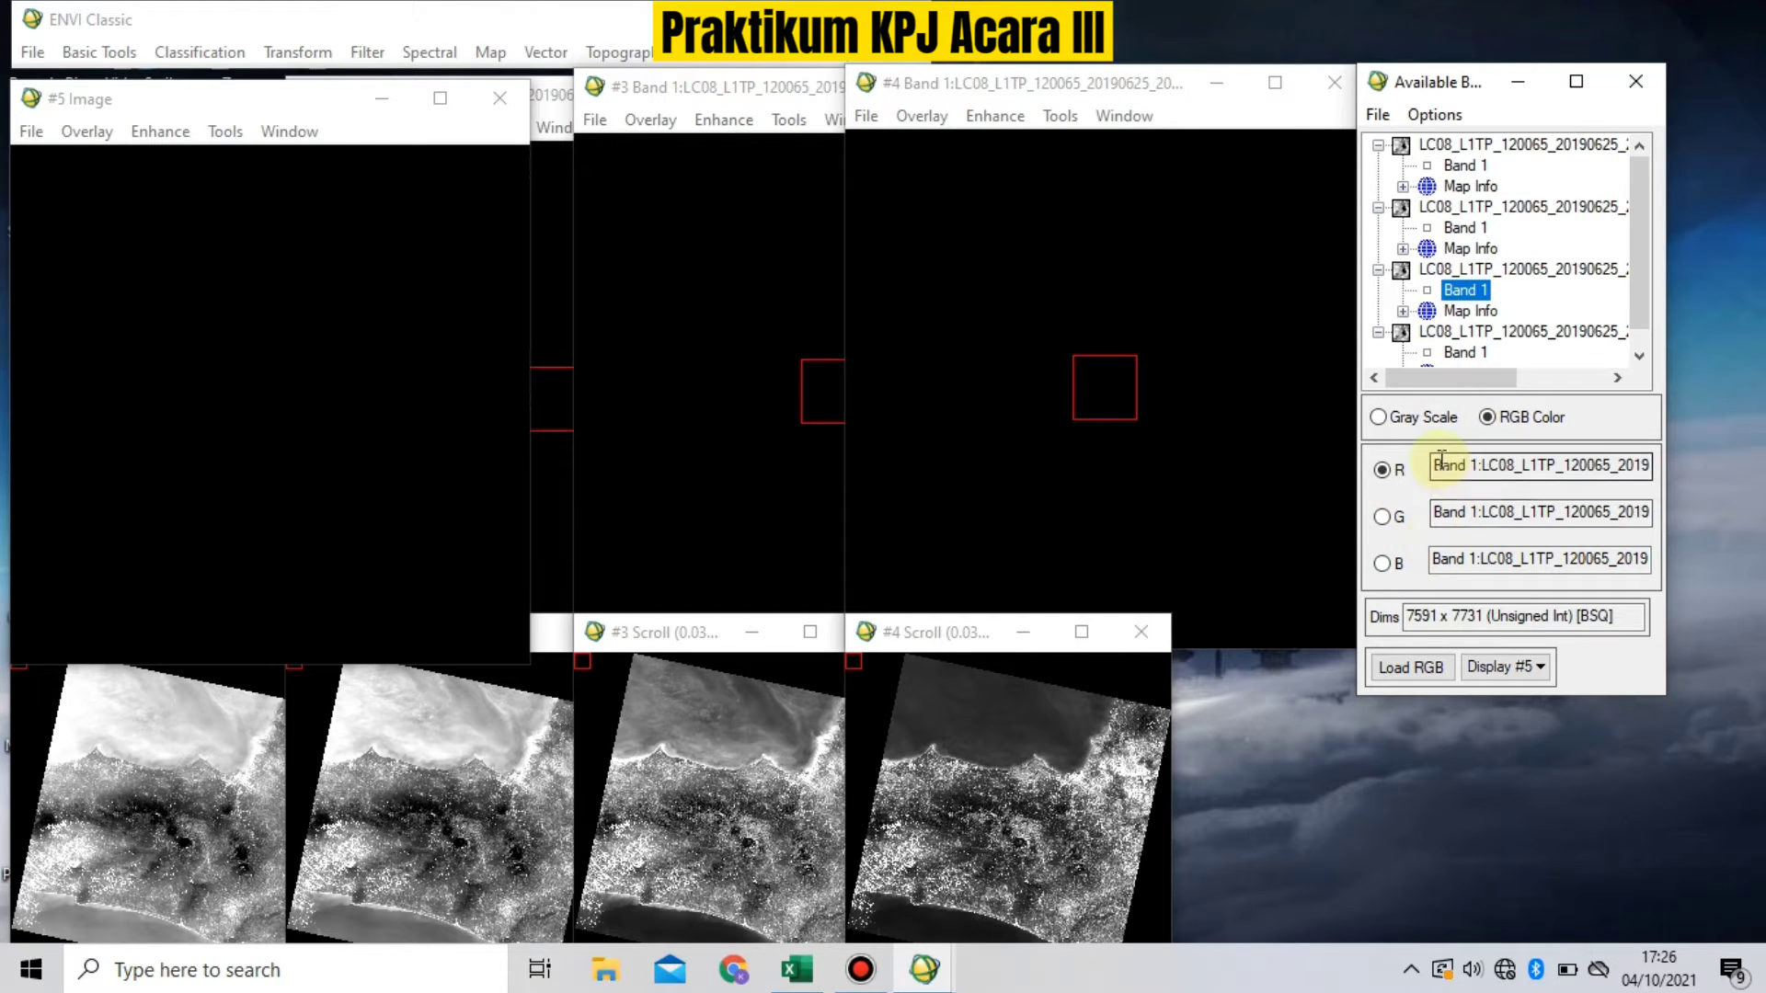
left_click_drag(1435, 464, 1683, 466)
left_click_drag(1436, 512, 1720, 513)
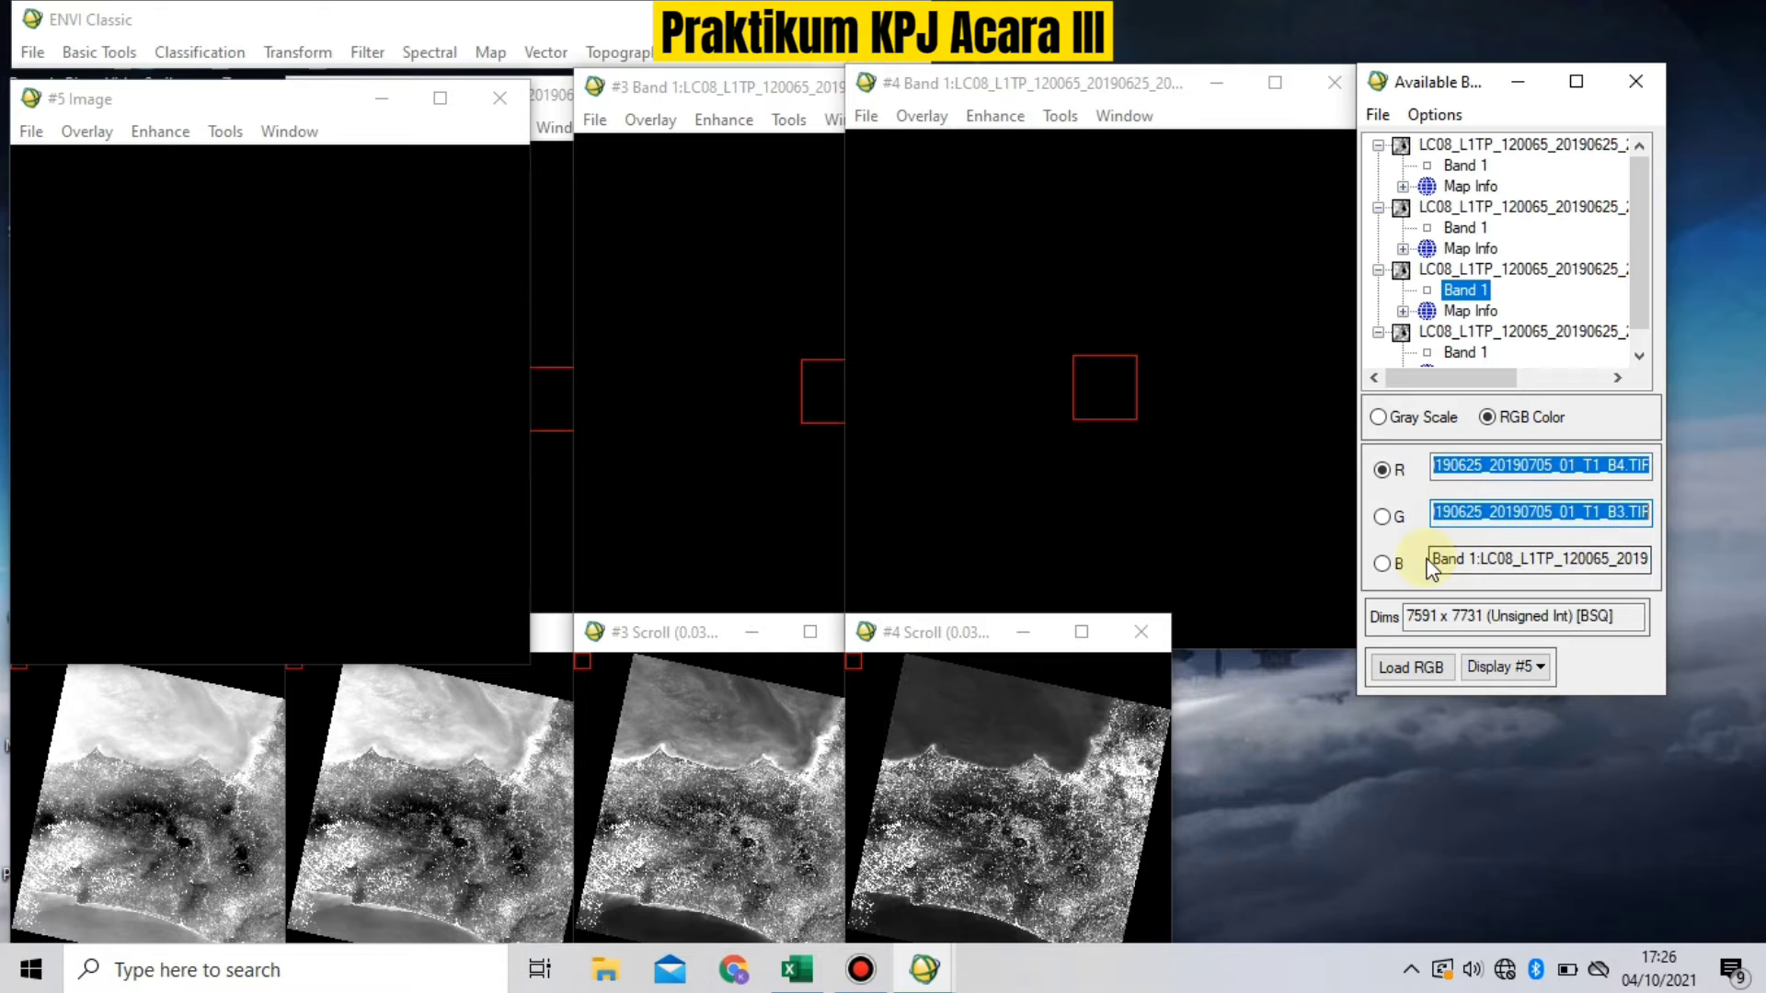
left_click_drag(1432, 559, 1701, 559)
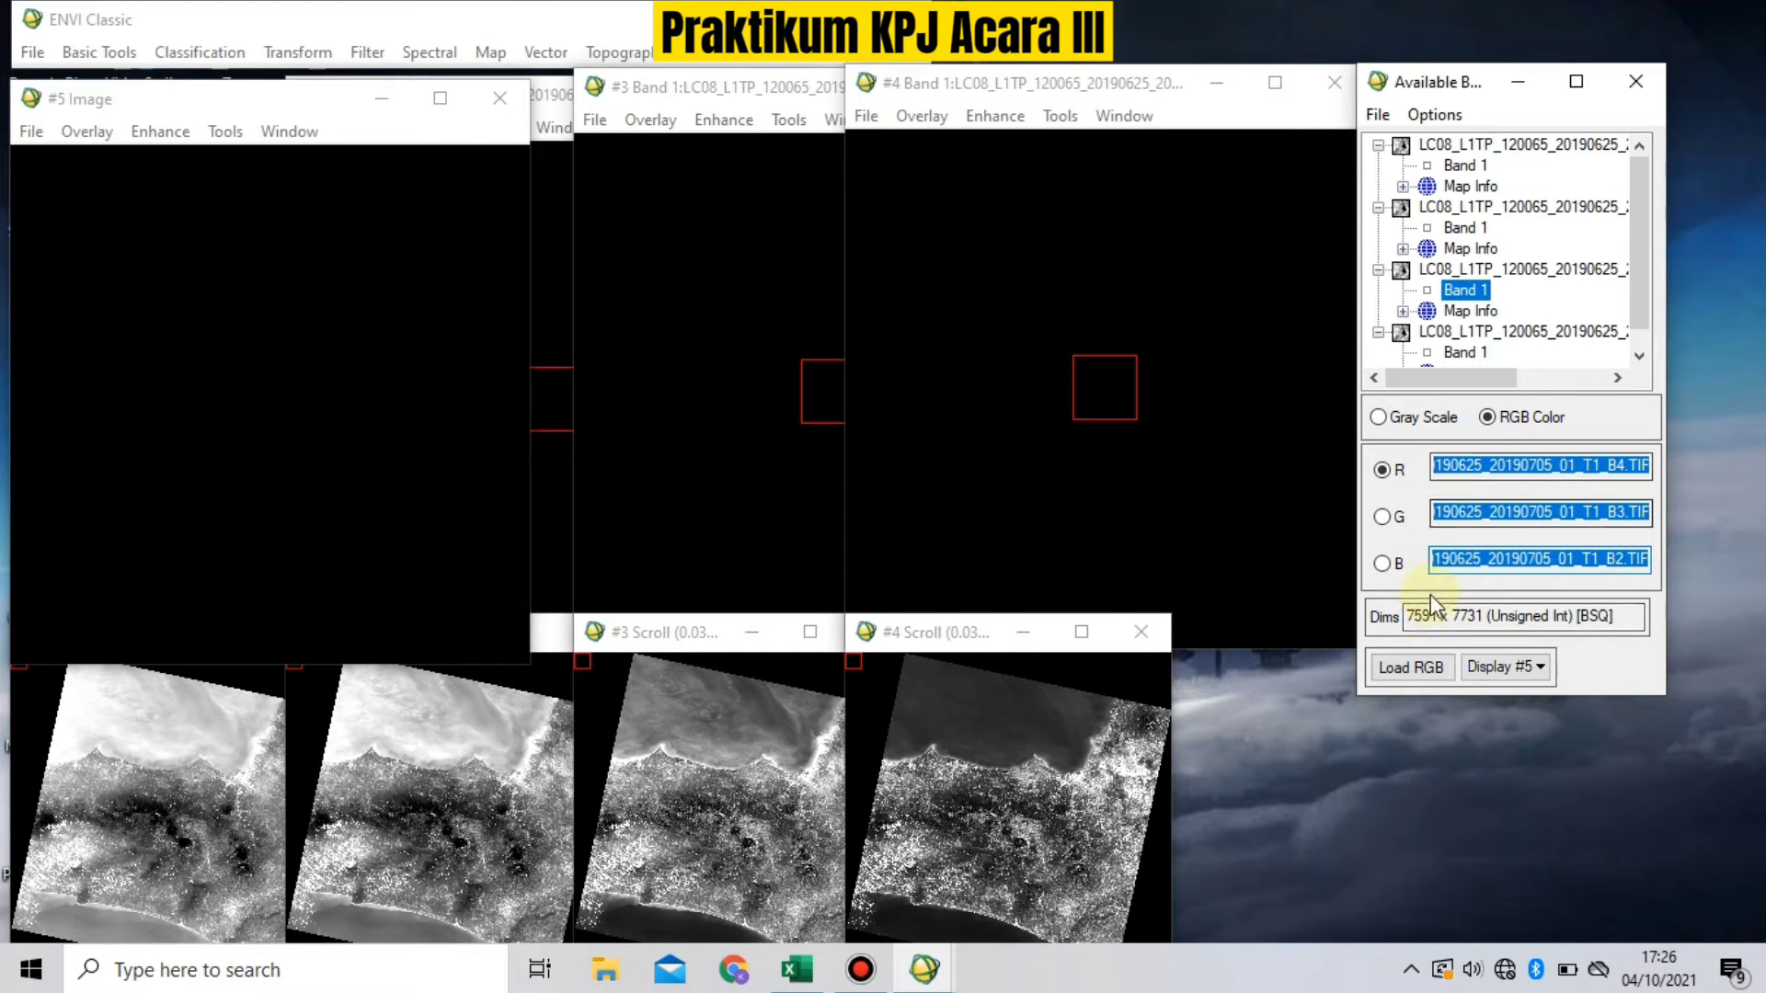
left_click(1411, 669)
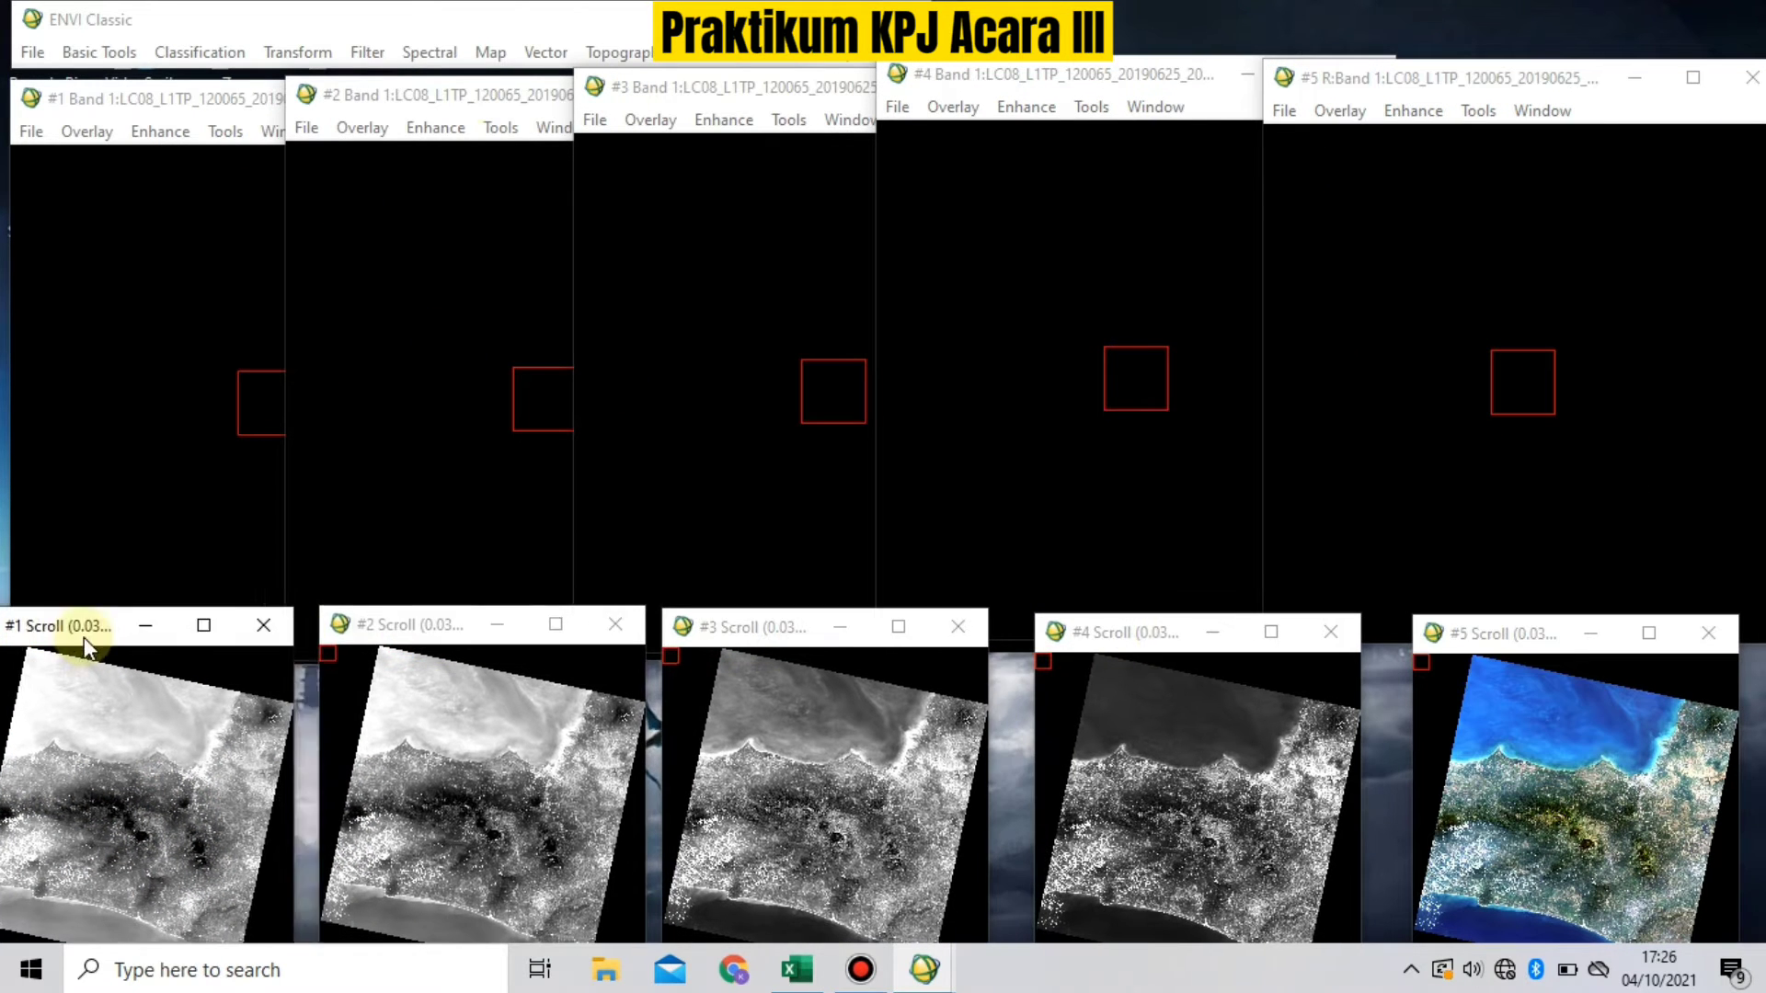
left_click(1574, 783)
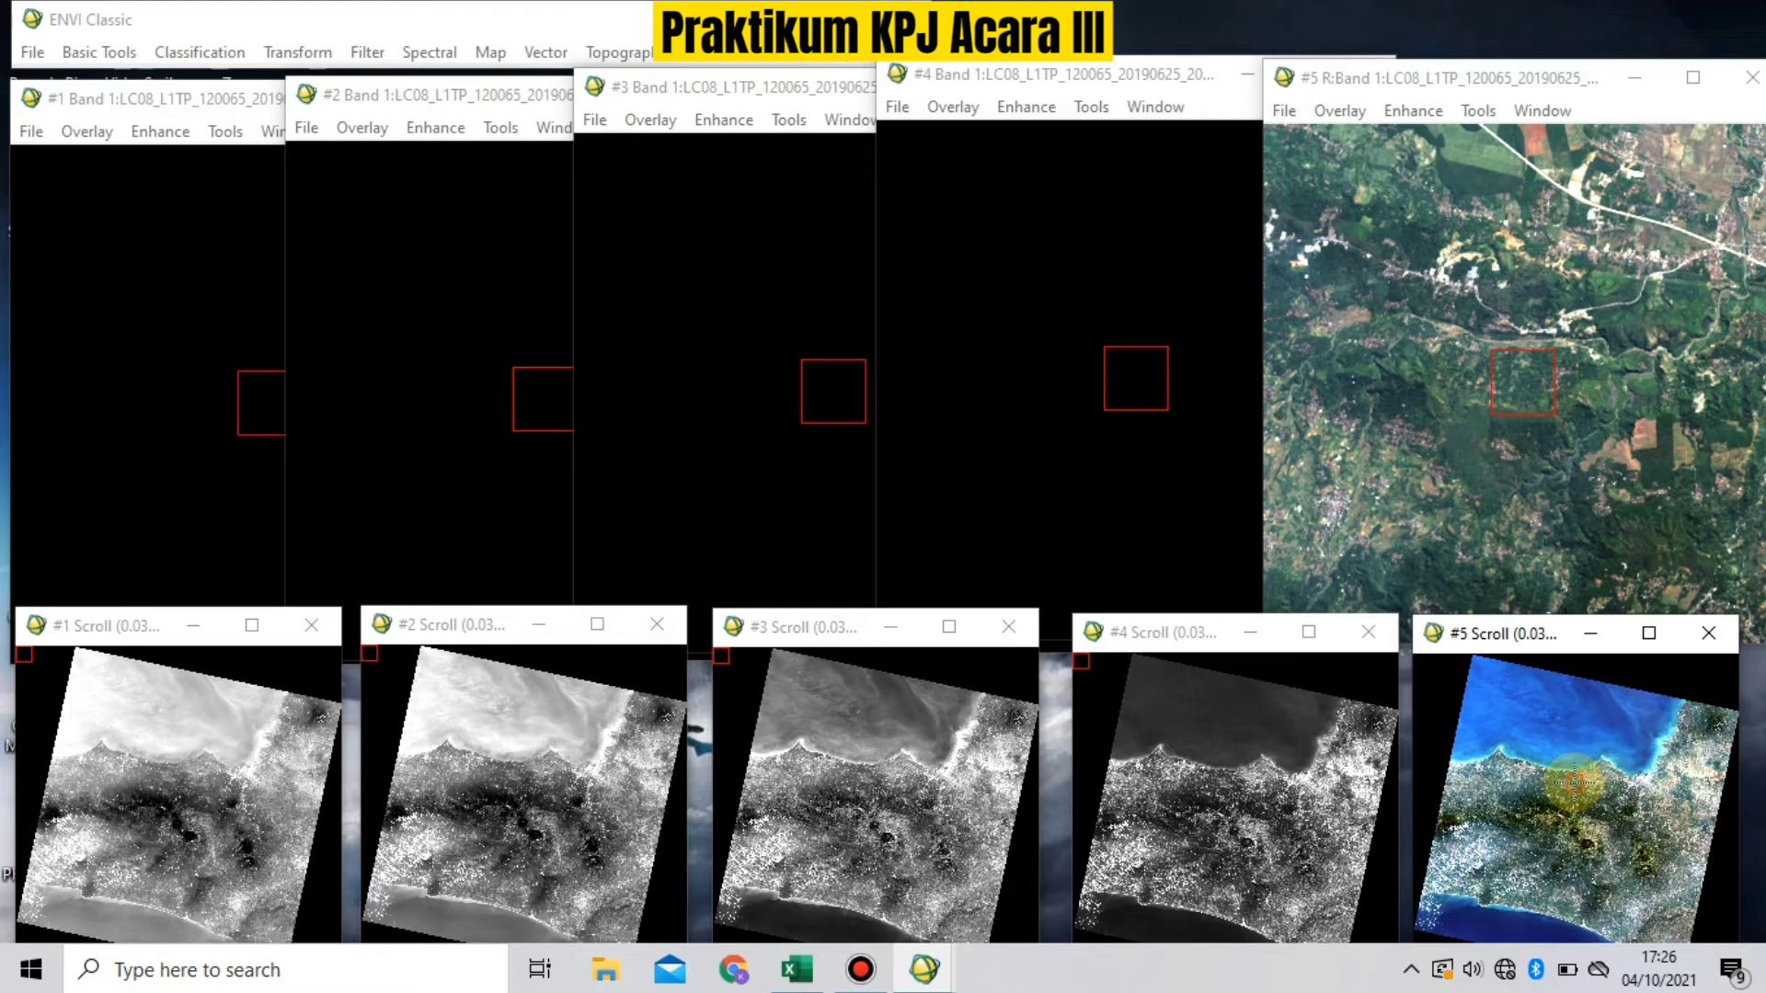
Step: View a different area of the scene in each of the four separate gray scale band displays
left_click(1290, 750)
left_click(951, 760)
left_click(476, 813)
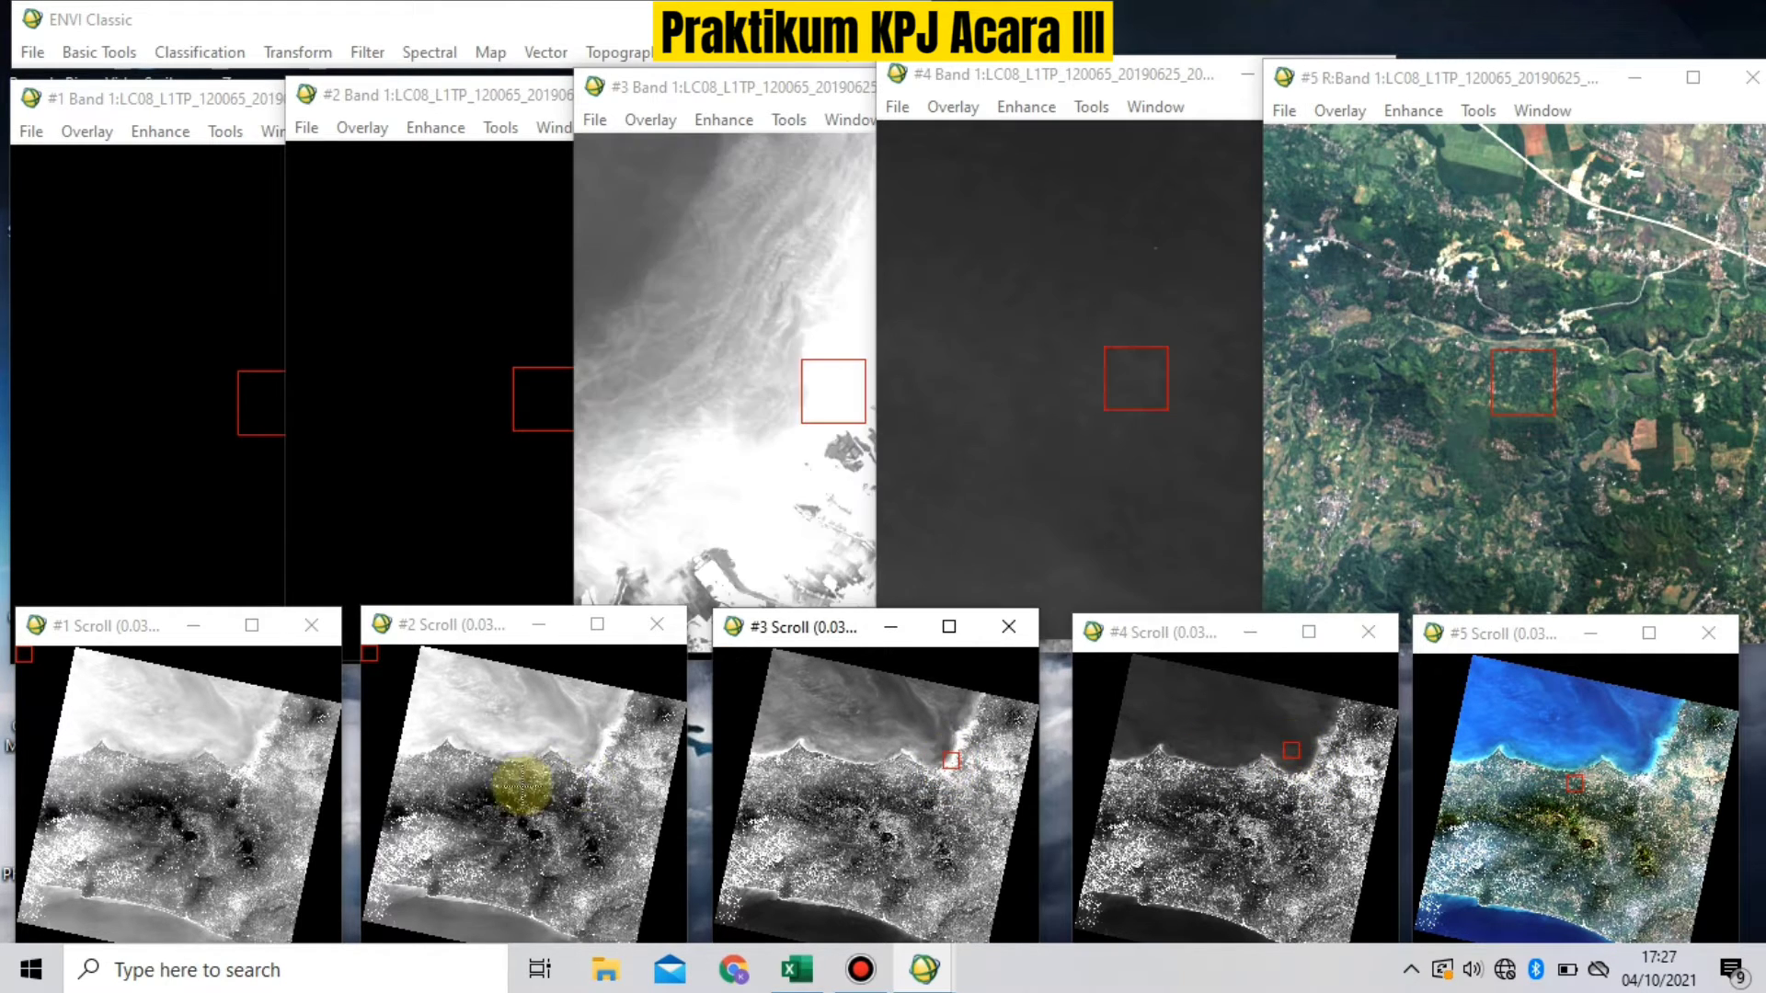
left_click(61, 825)
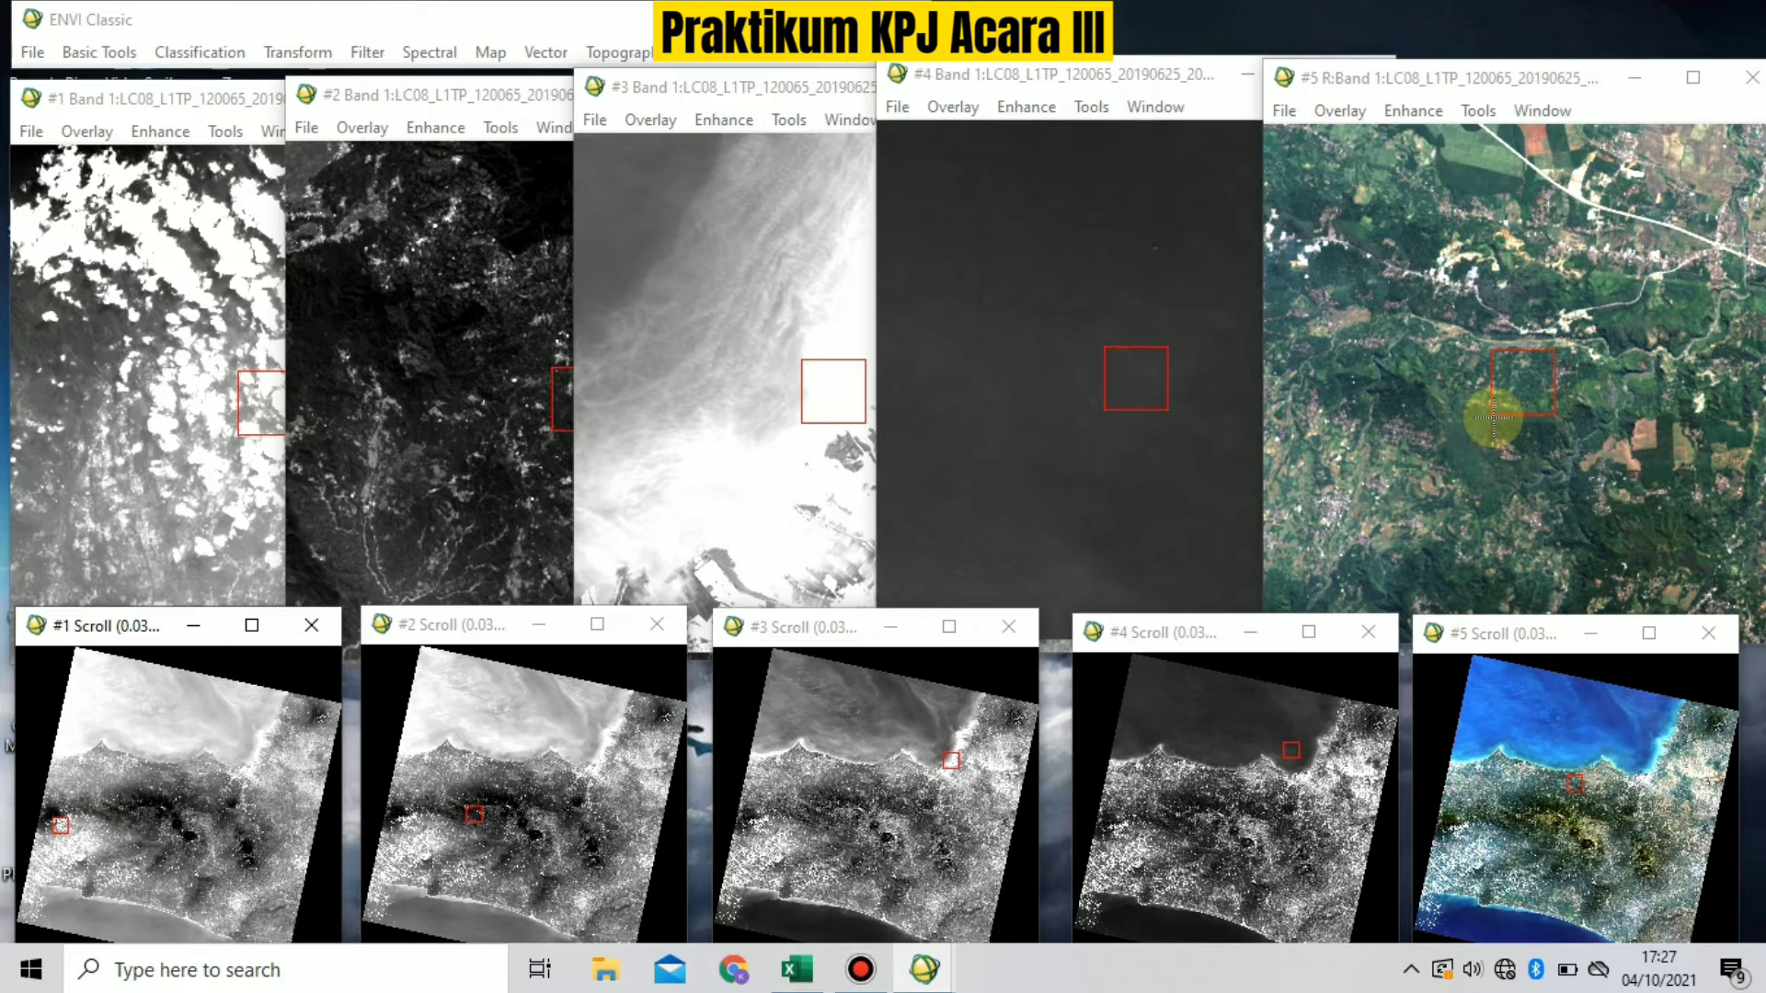
Step: Link all four gray scale displays to the RGB composite in display #5
right_click(1482, 324)
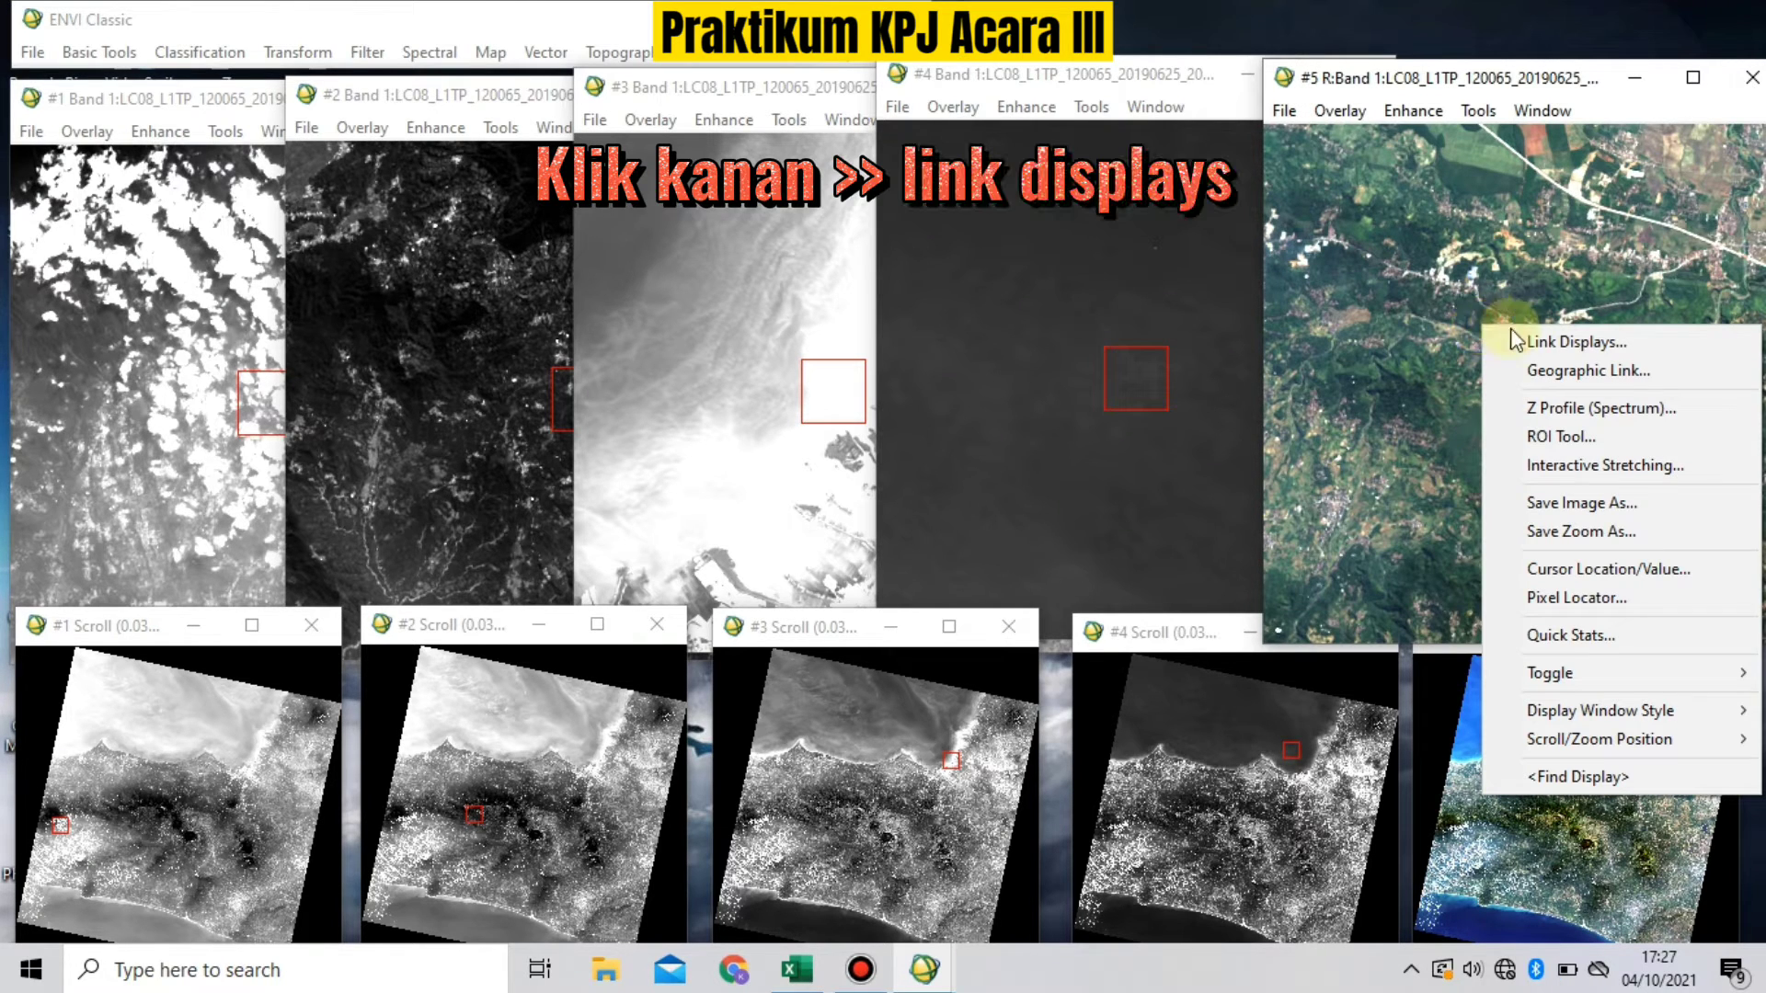
left_click(1680, 340)
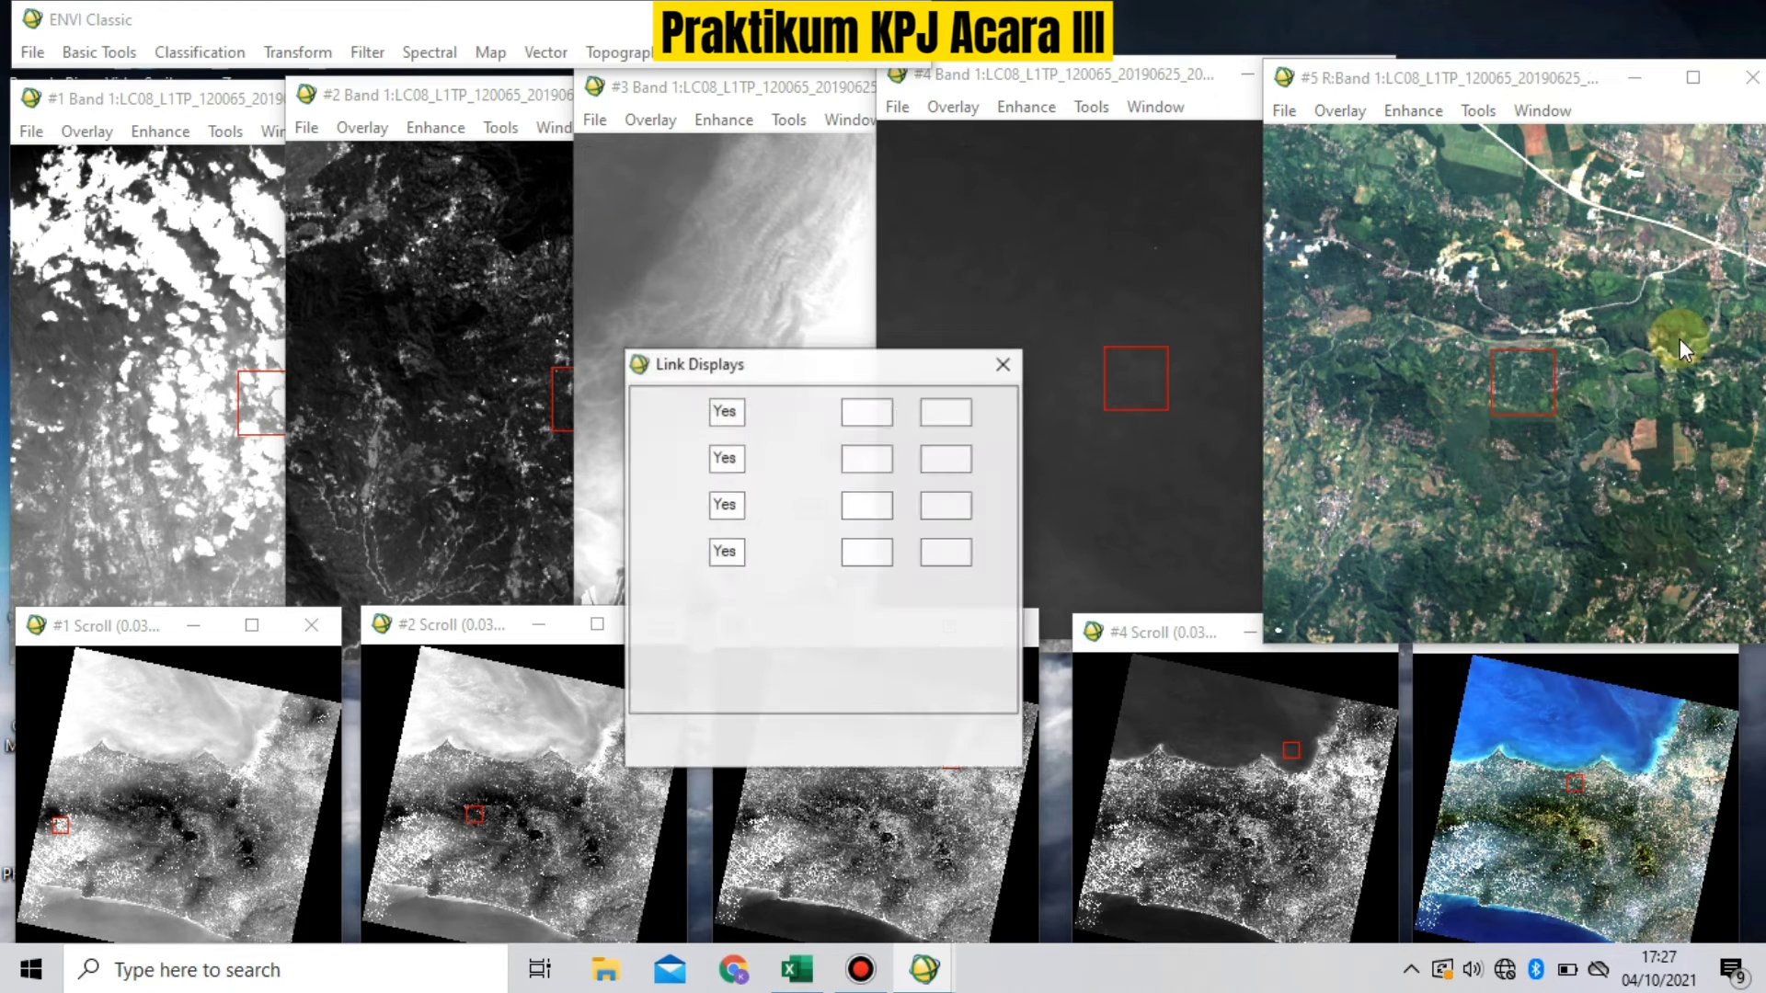
left_click(663, 741)
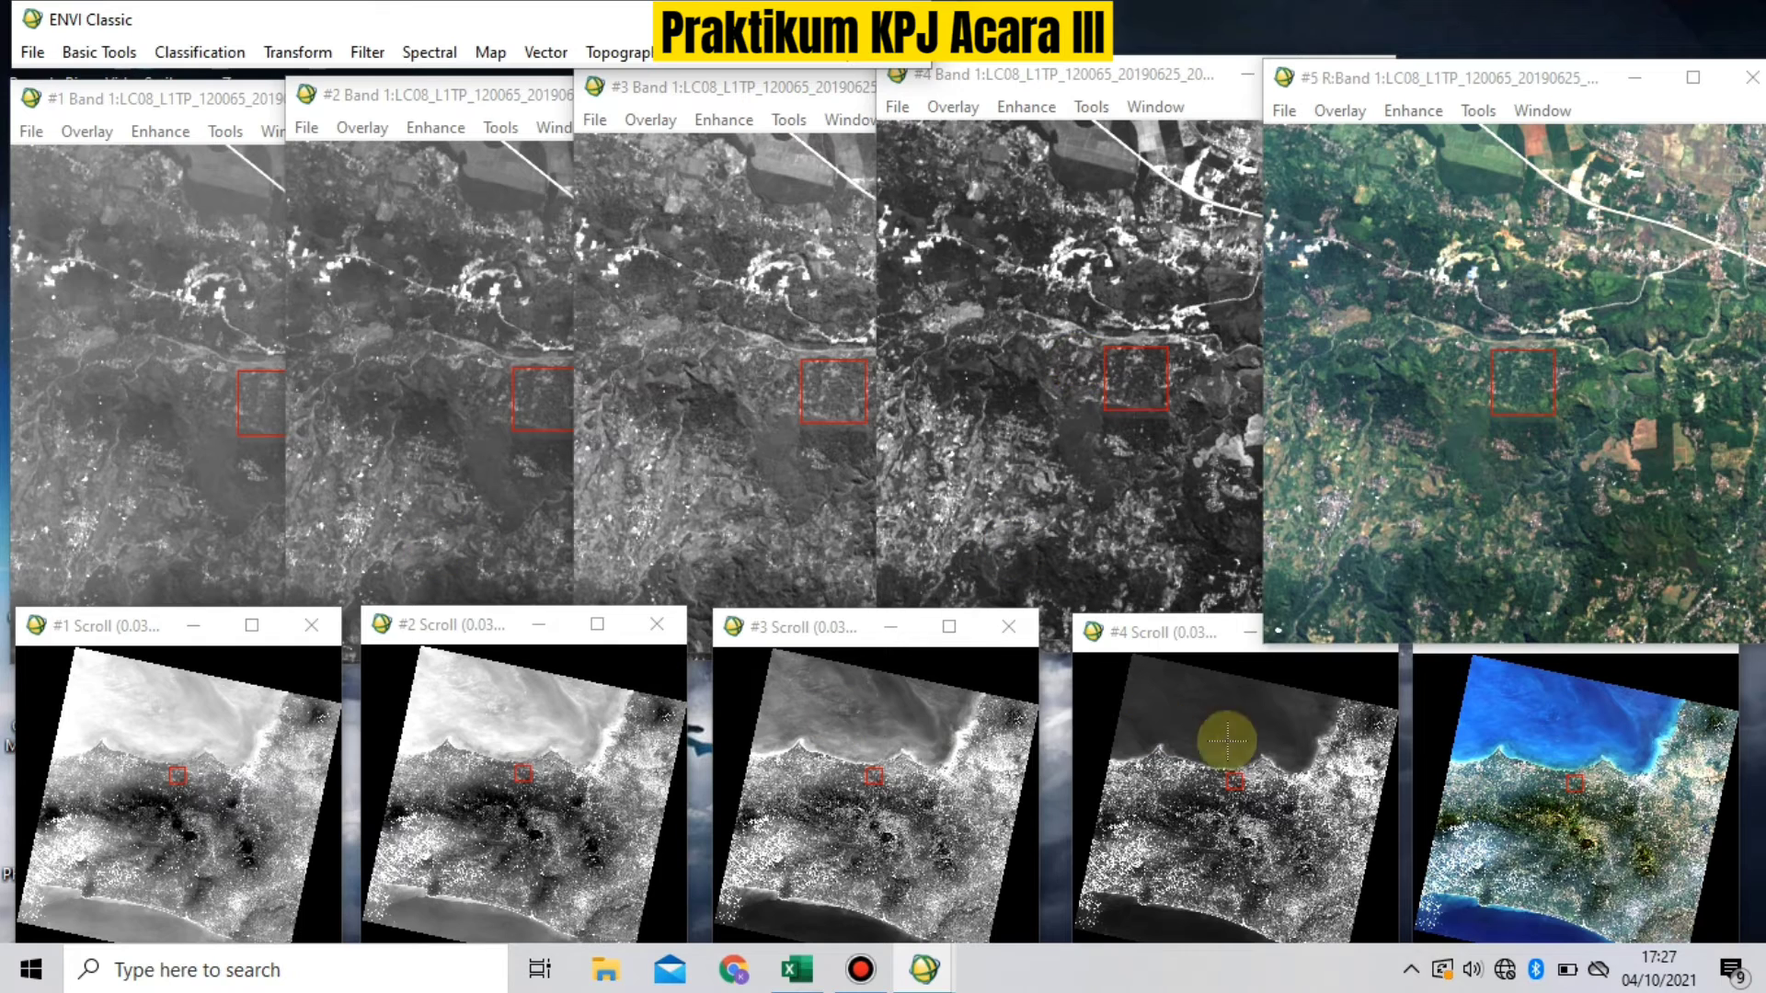
Step: Compare the northern coast, the clouded western area and the central mountains across the five linked displays
left_click(1156, 644)
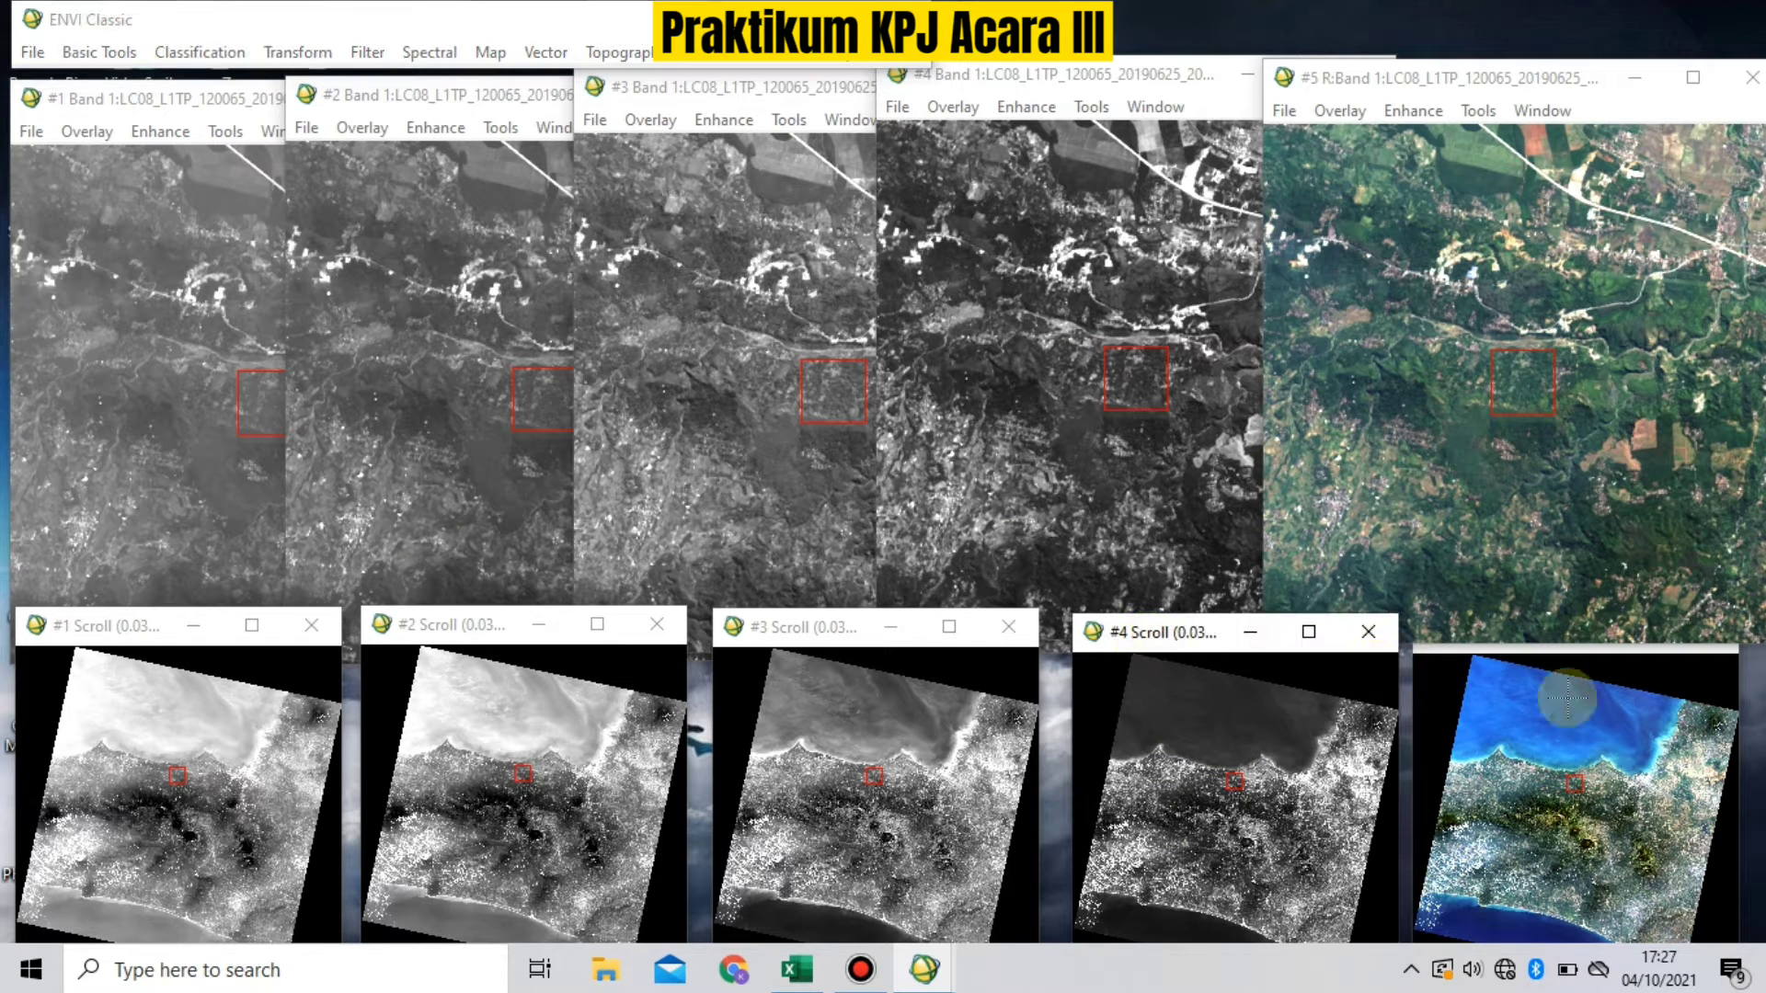
left_click(1589, 760)
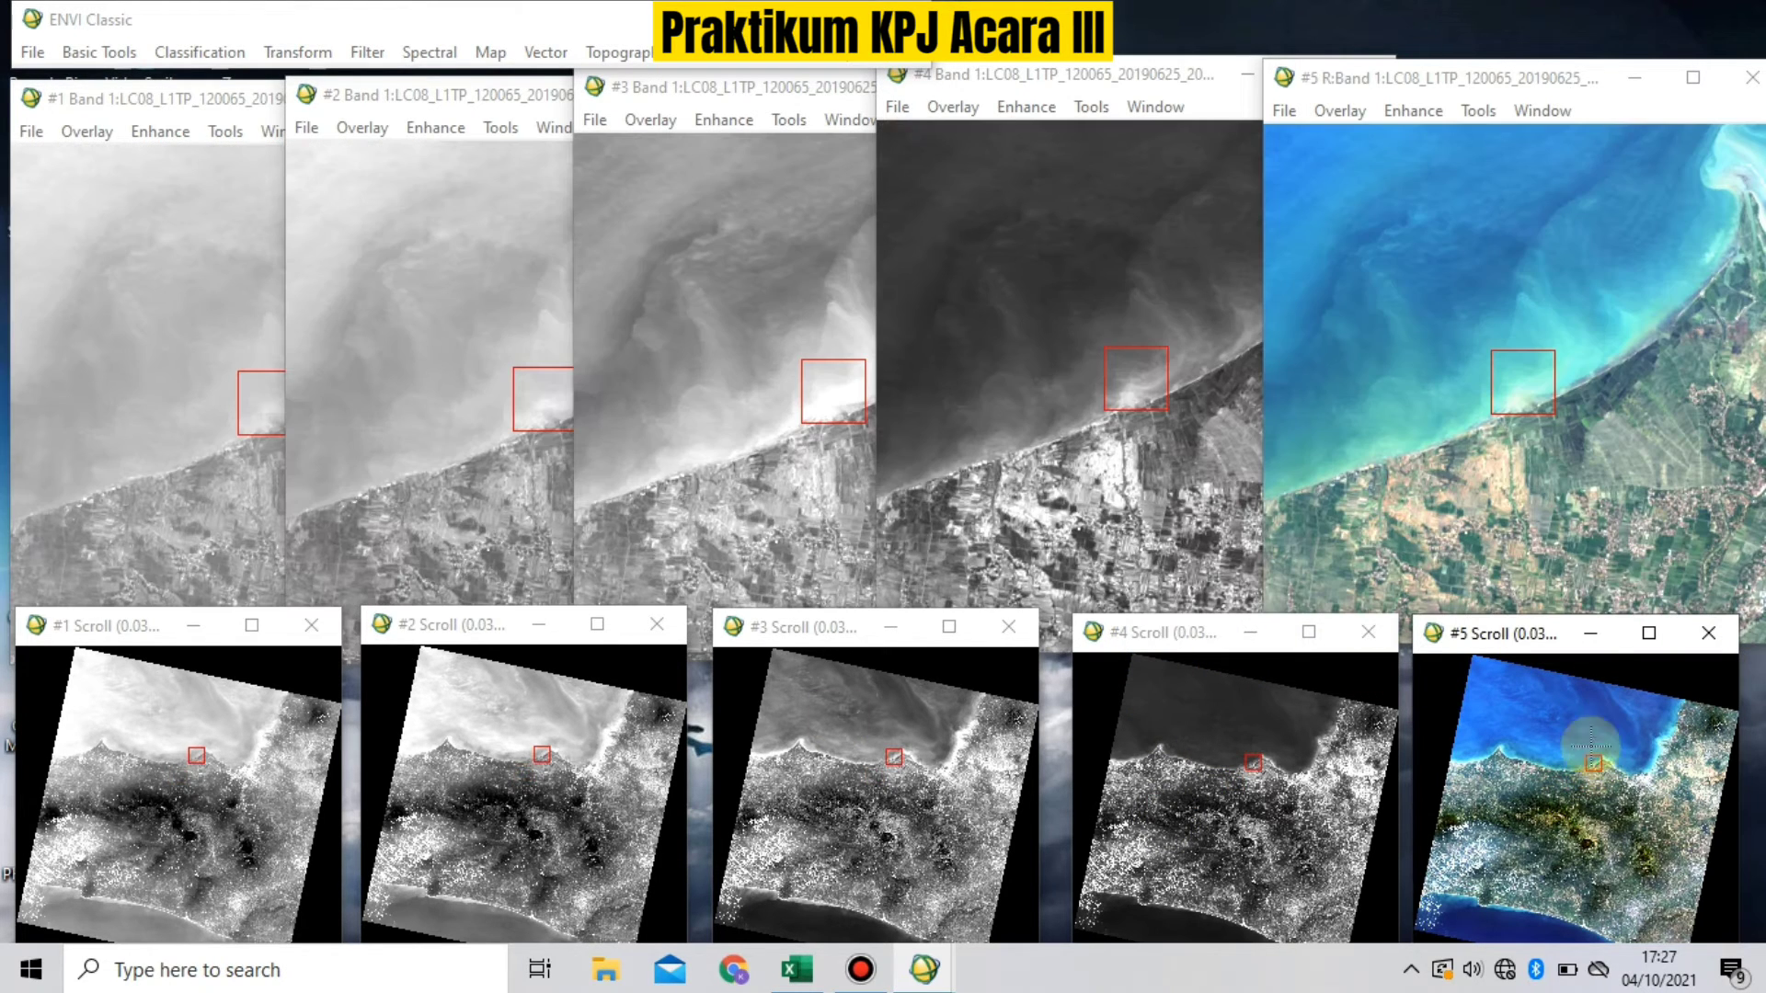
left_click(1552, 812)
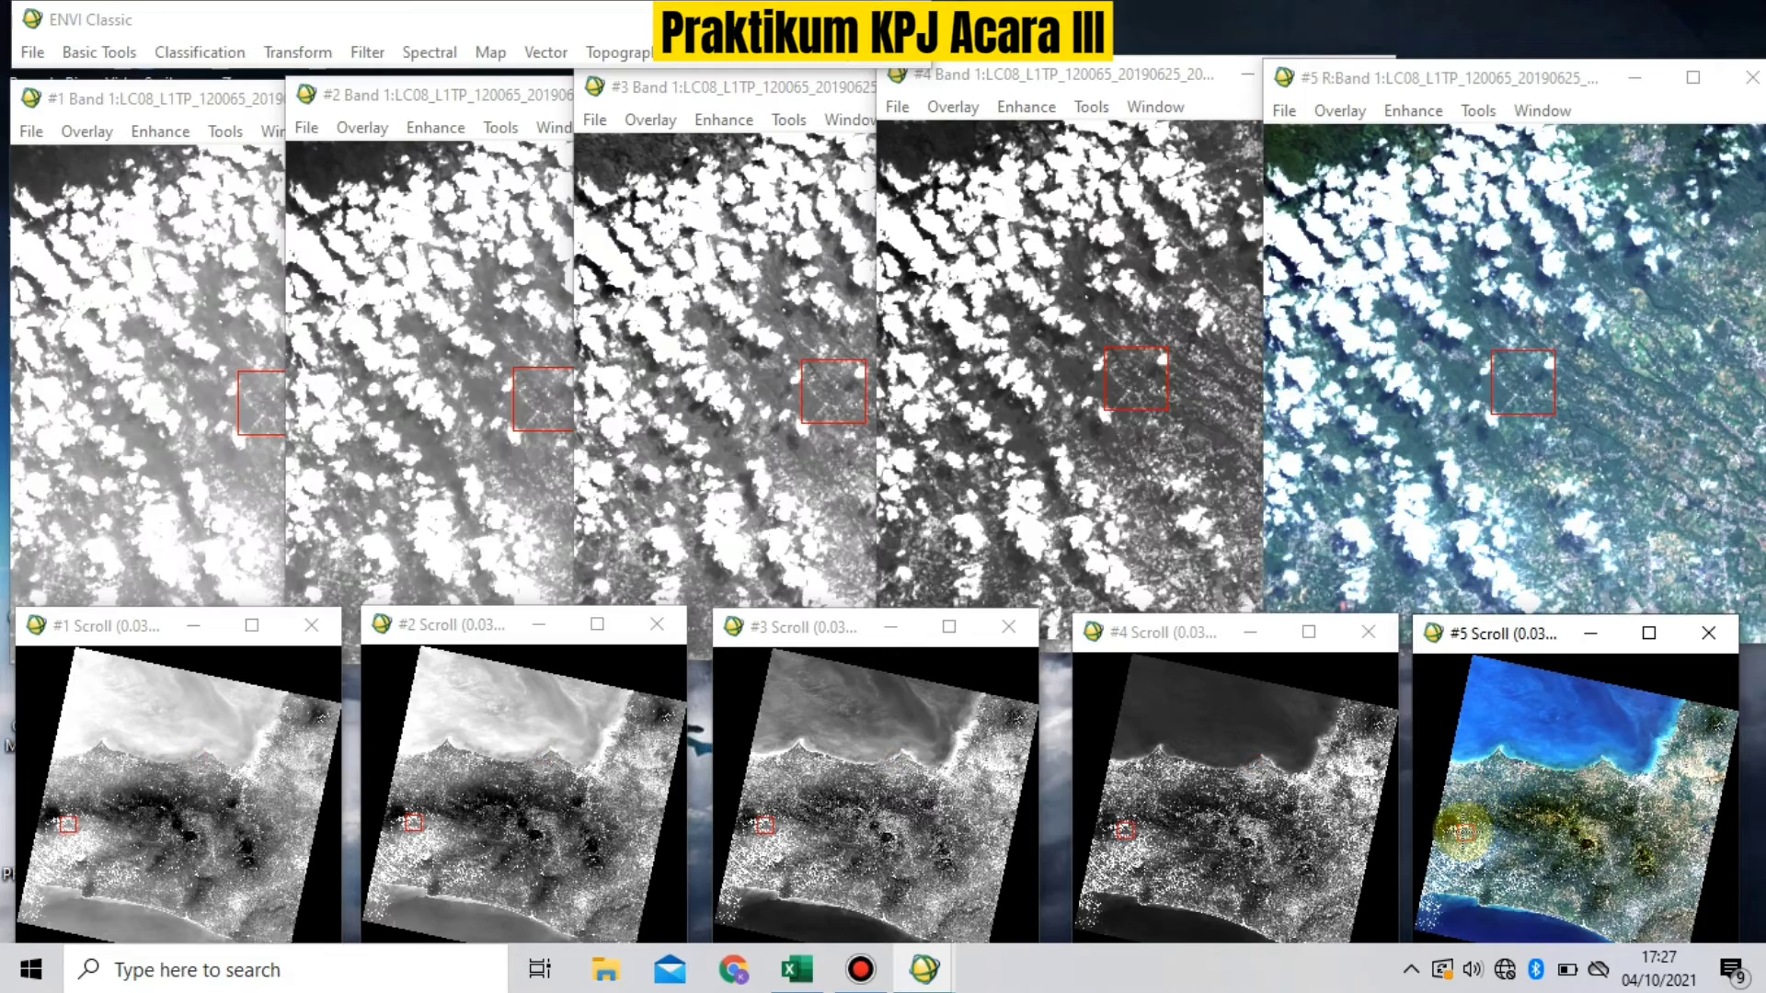
left_click(1575, 830)
left_click(1617, 807)
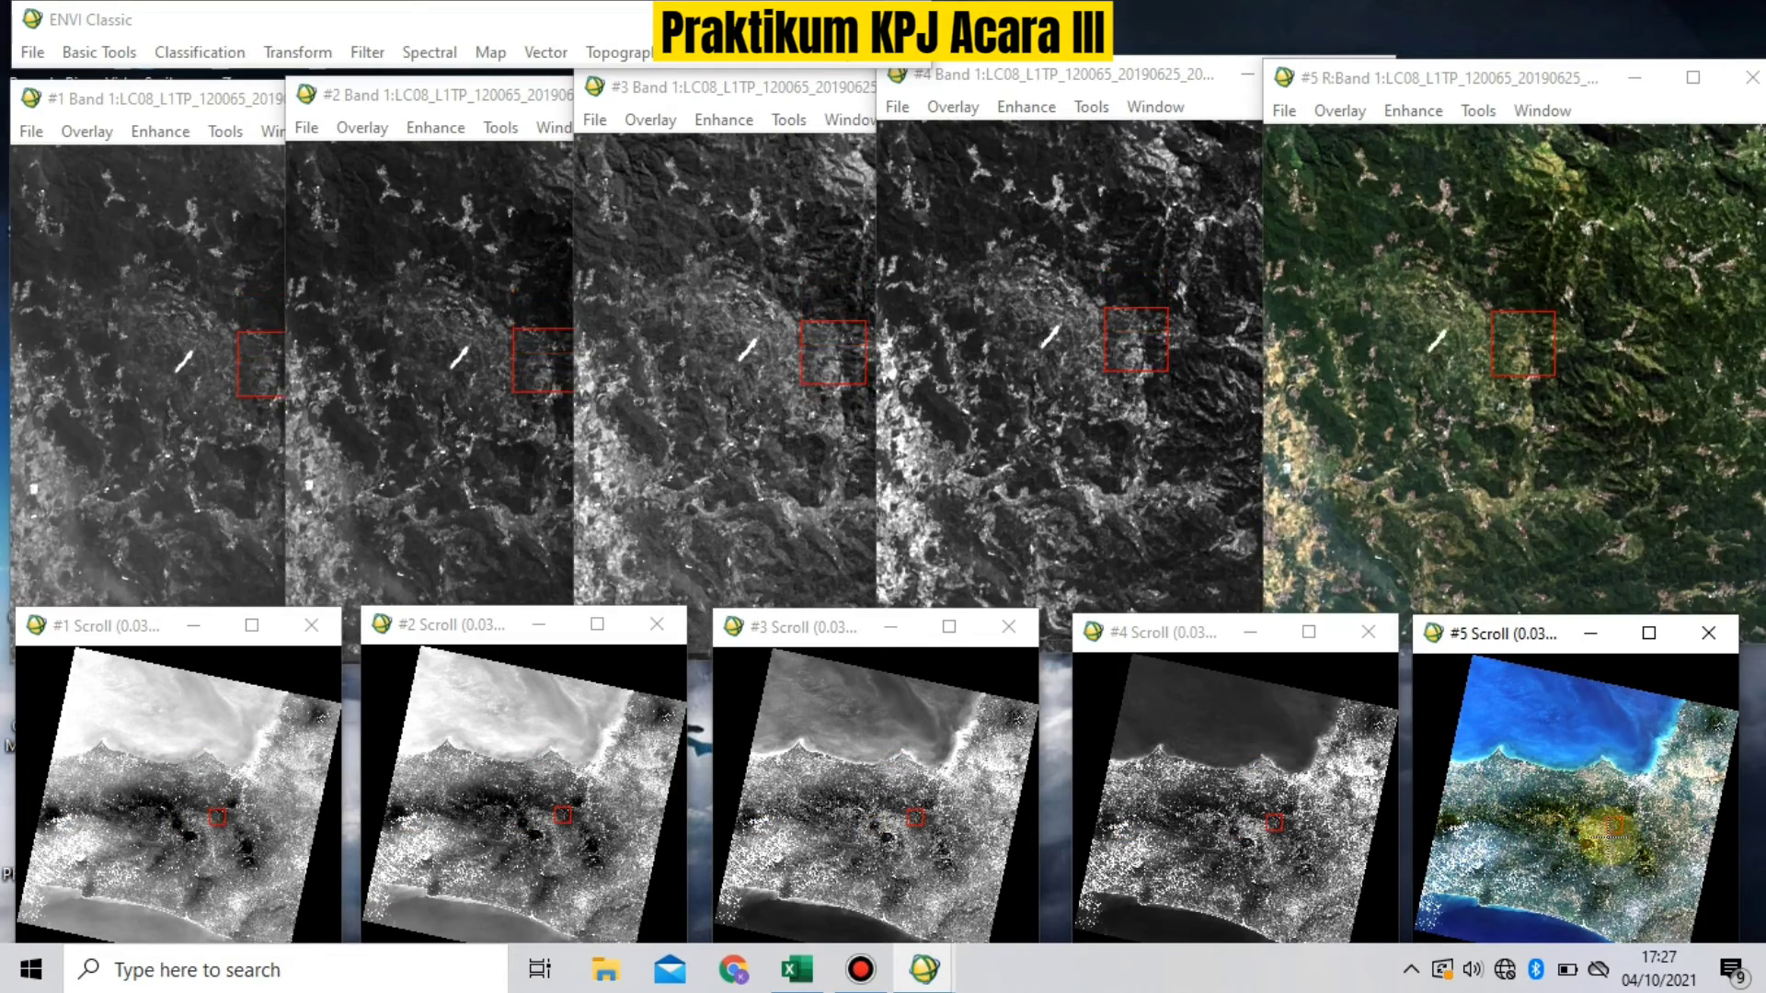
left_click(1584, 834)
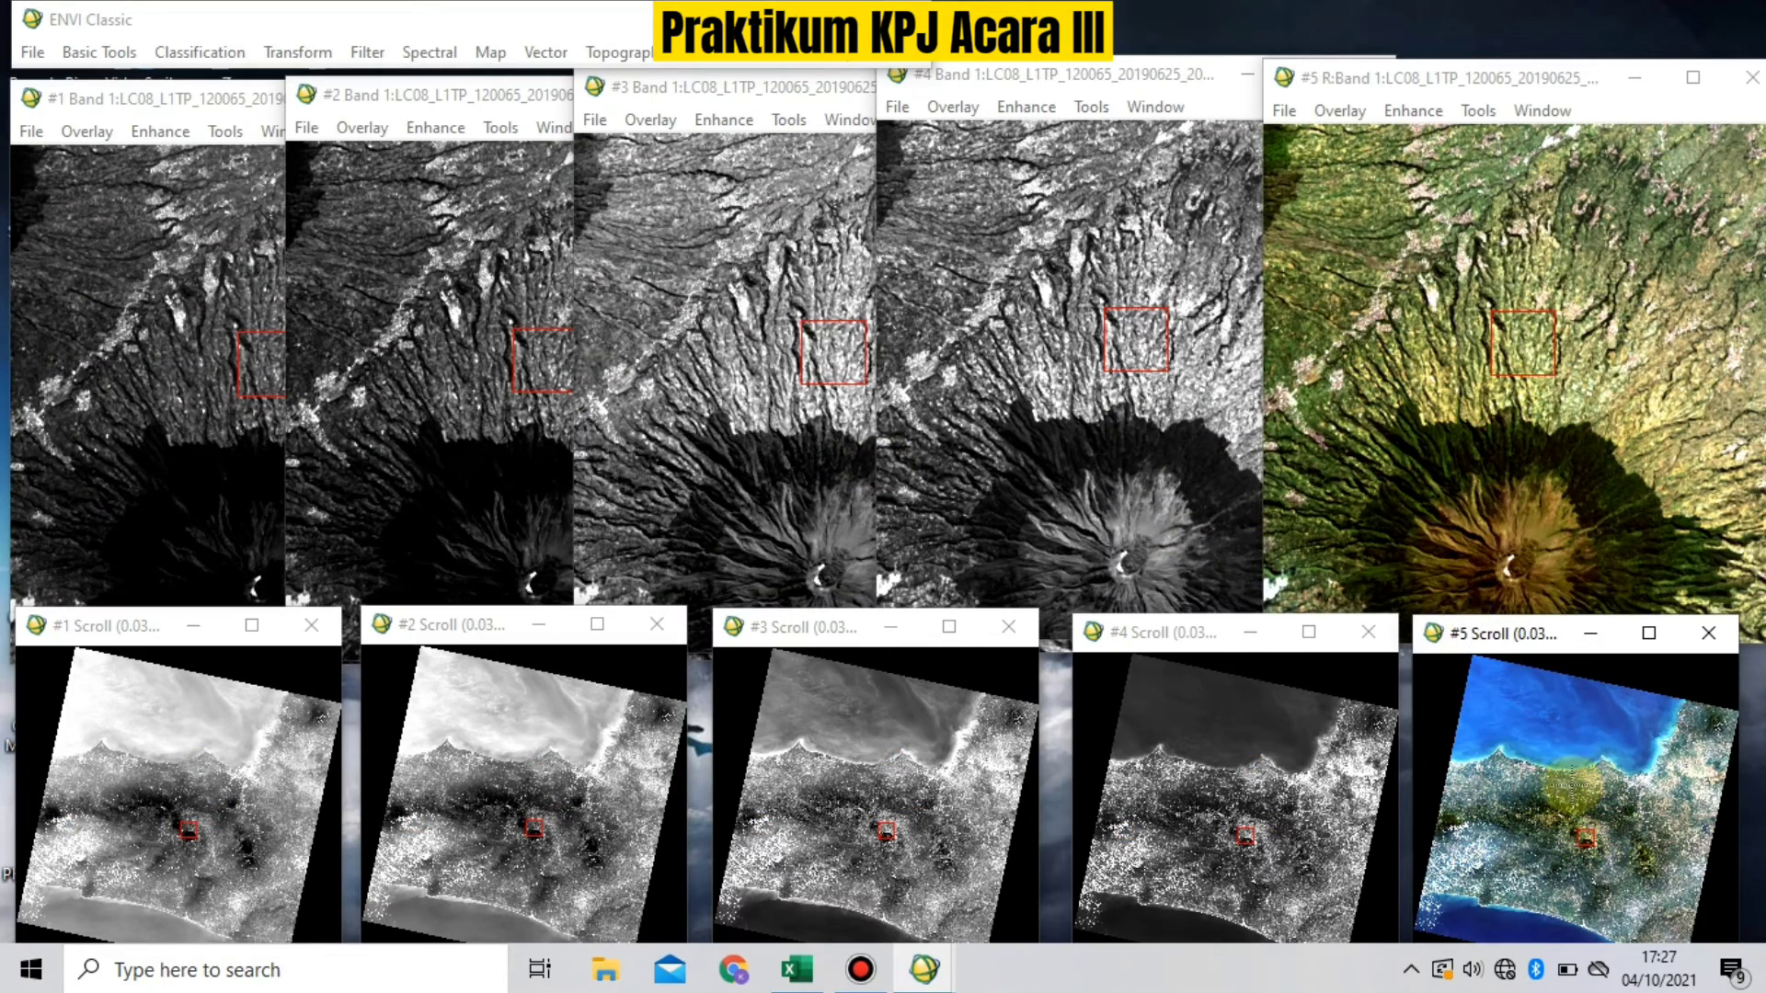
Step: Raise the composite's scroll window and move the linked displays to the deep sea off the southern coast
left_click_drag(1527, 644, 1530, 614)
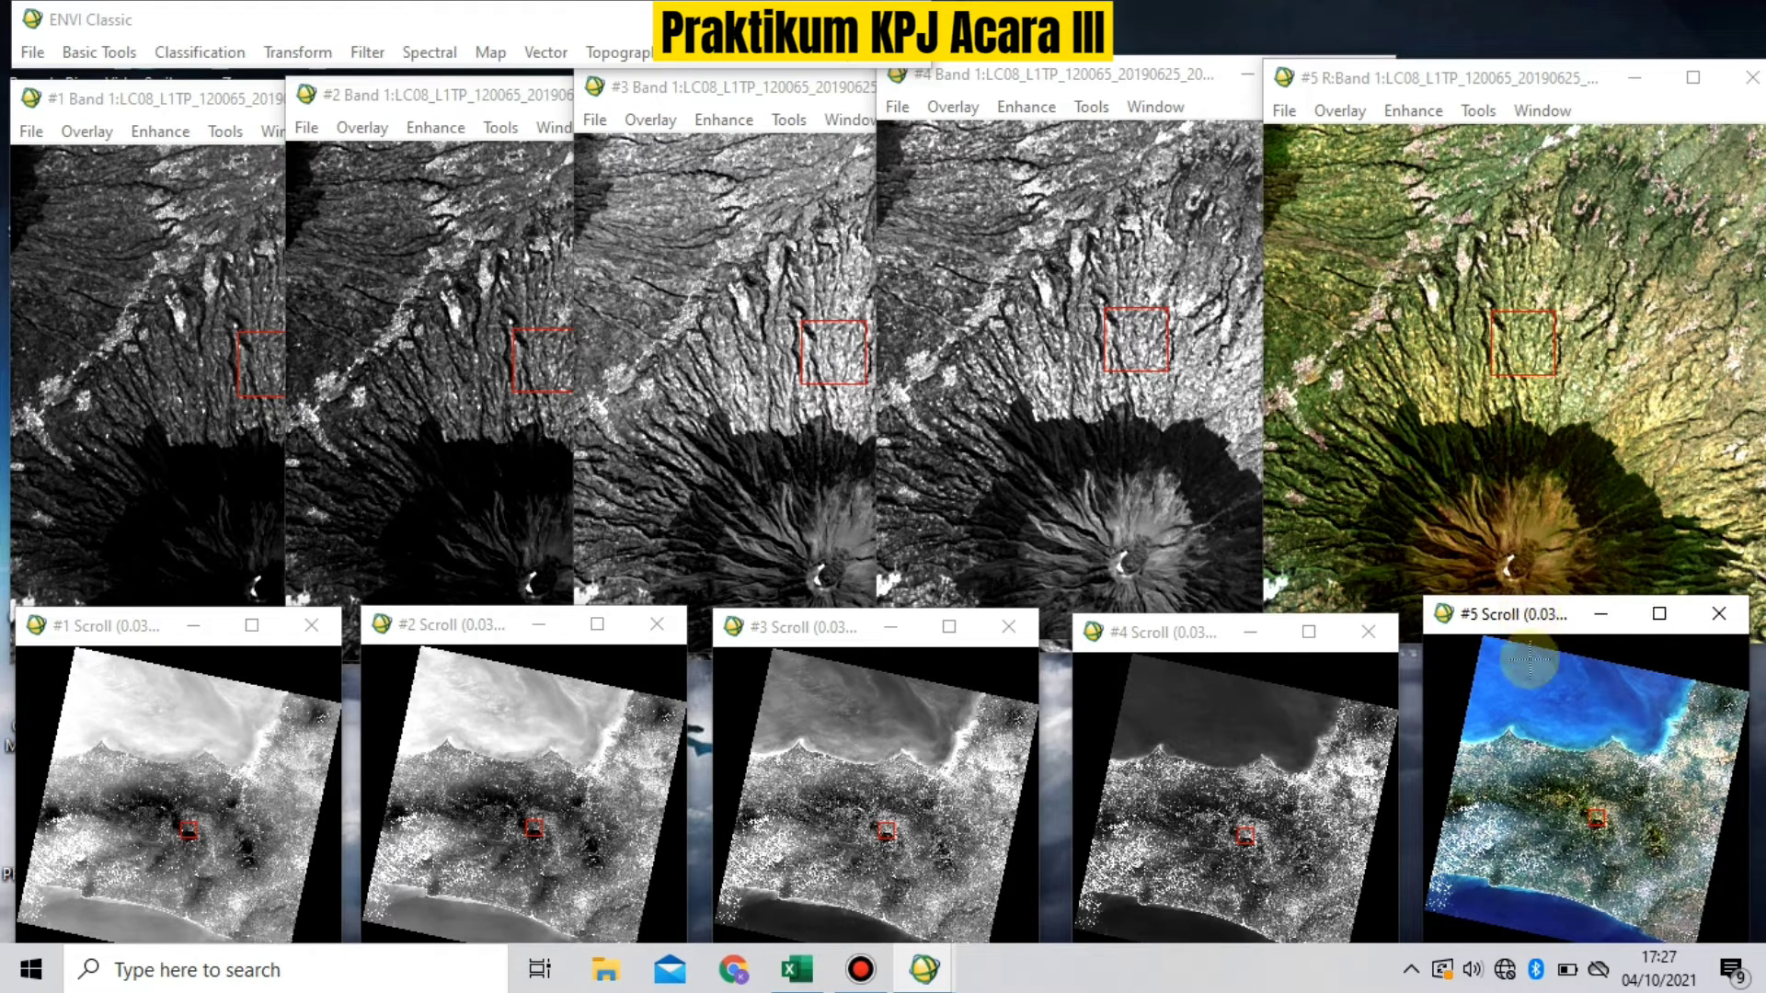
left_click(1508, 903)
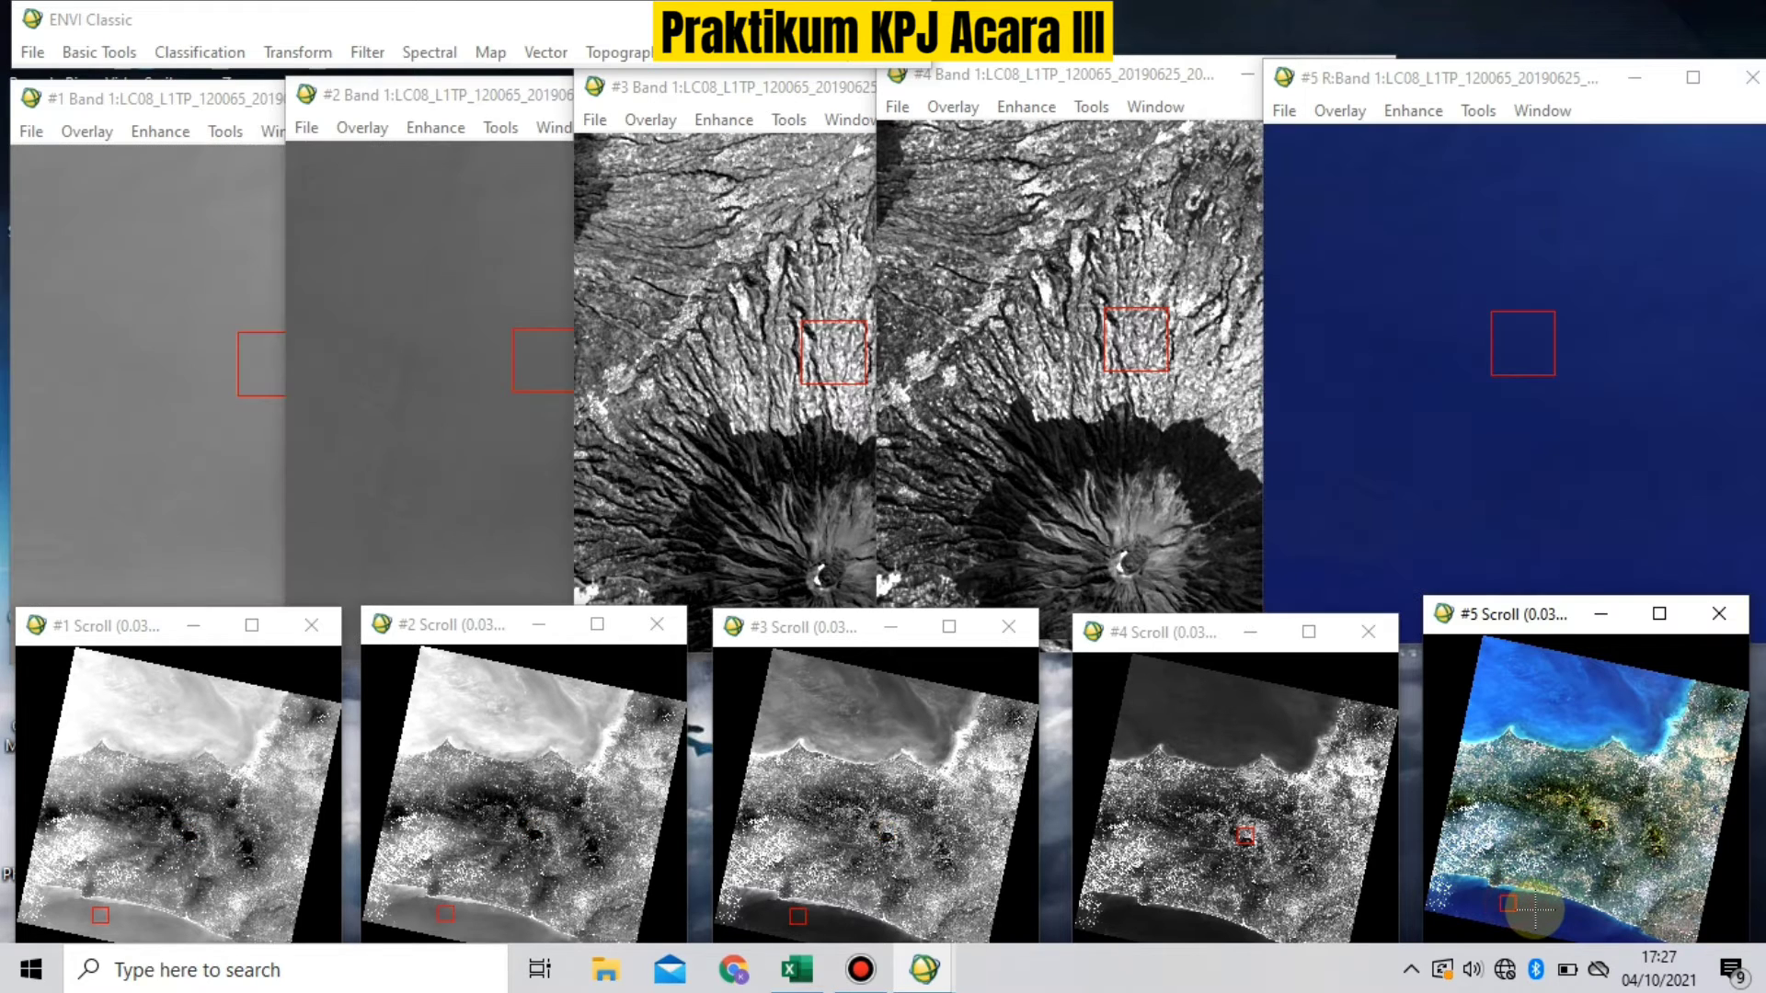
left_click(1326, 178)
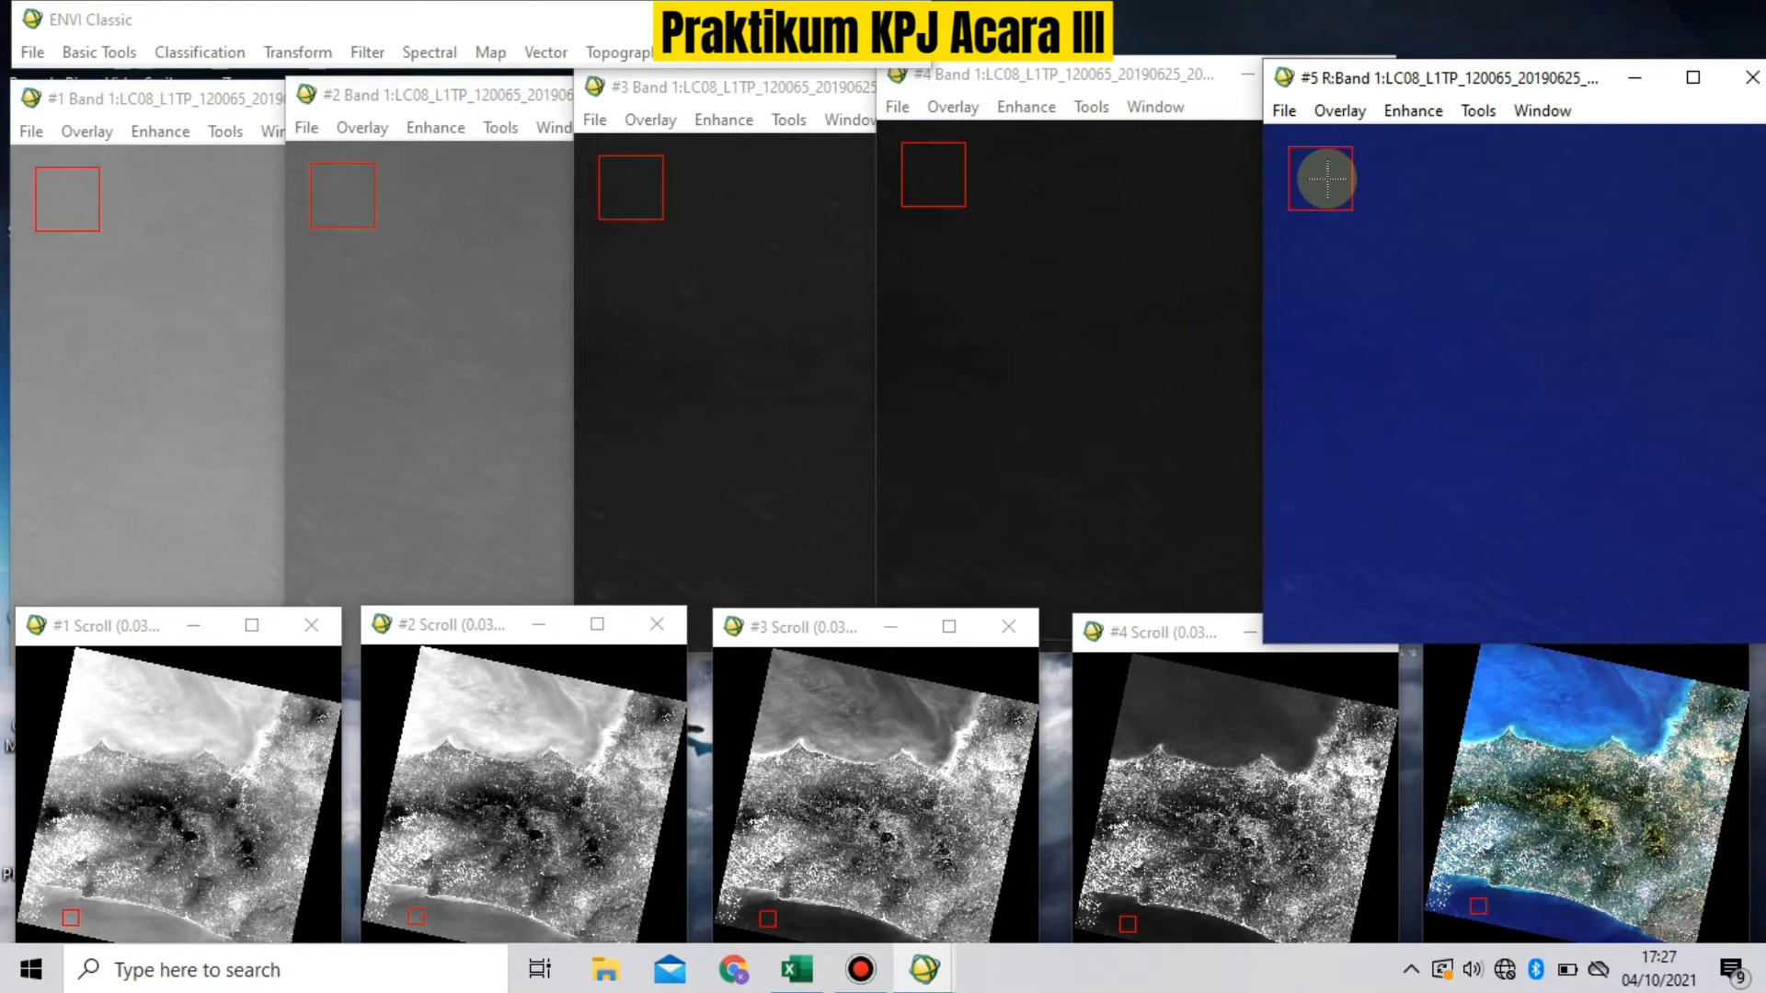
Step: Show the cursor location and value window, enlarge it to fit all display values, and place it clear of the zoom boxes
right_click(1326, 179)
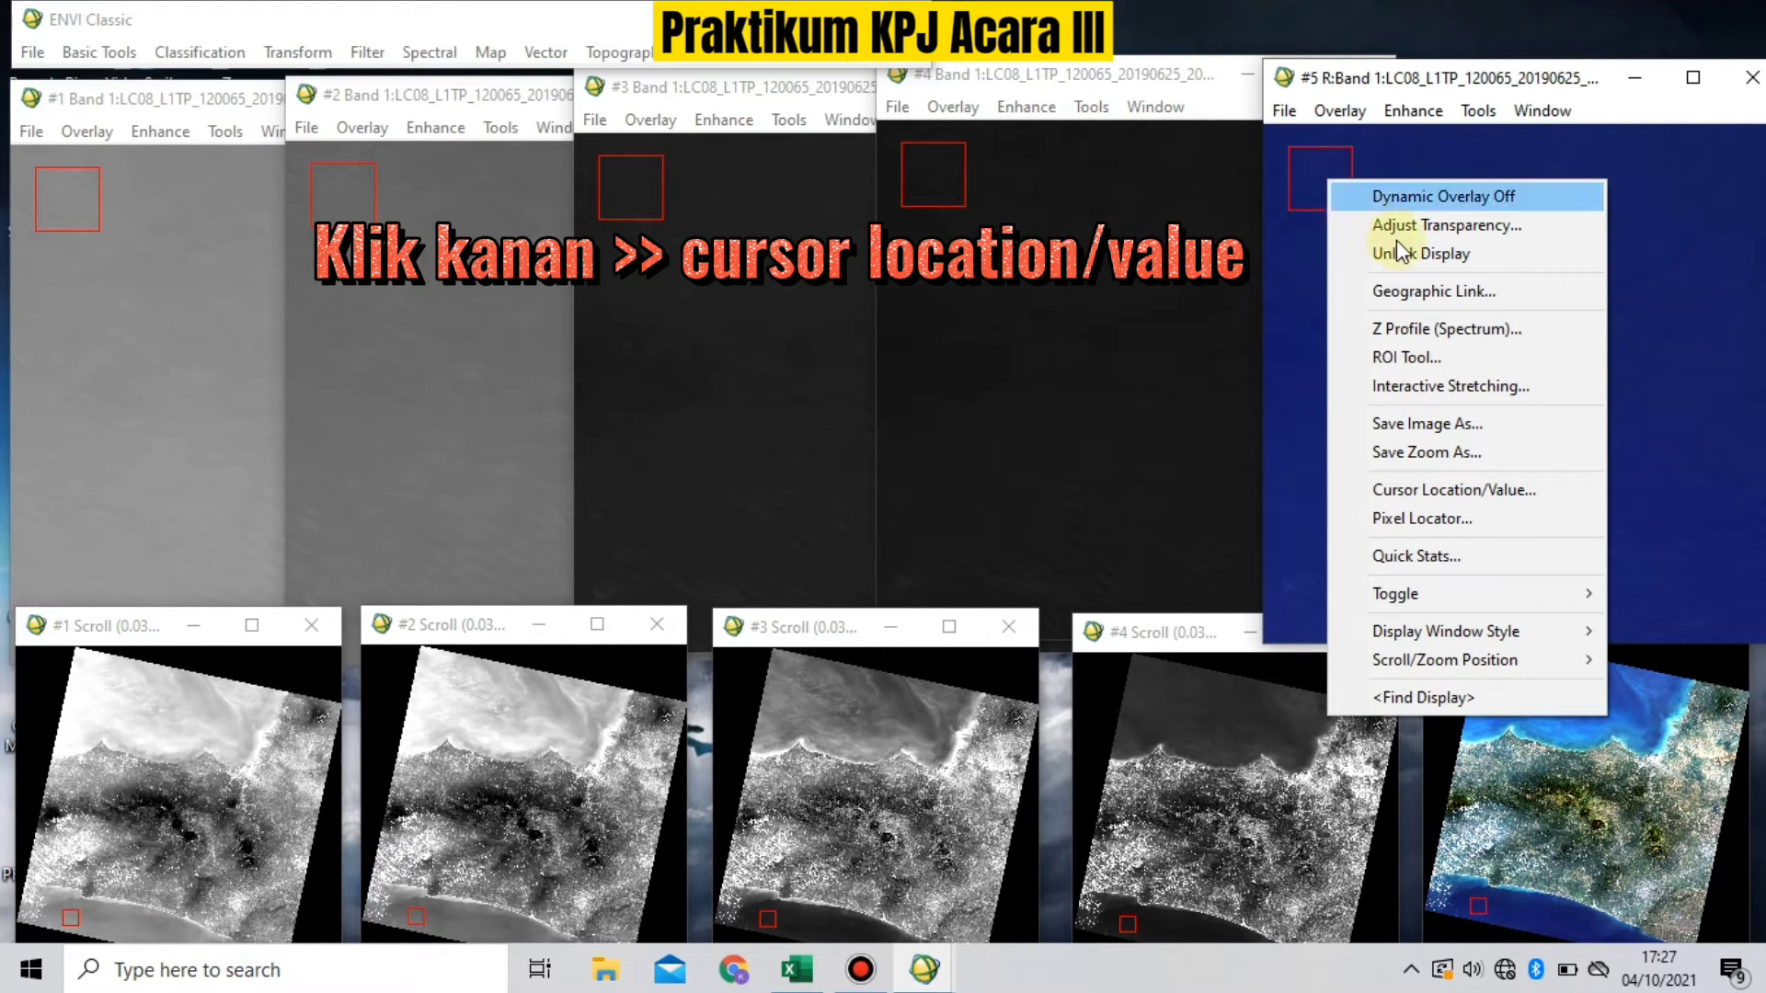
left_click(1457, 486)
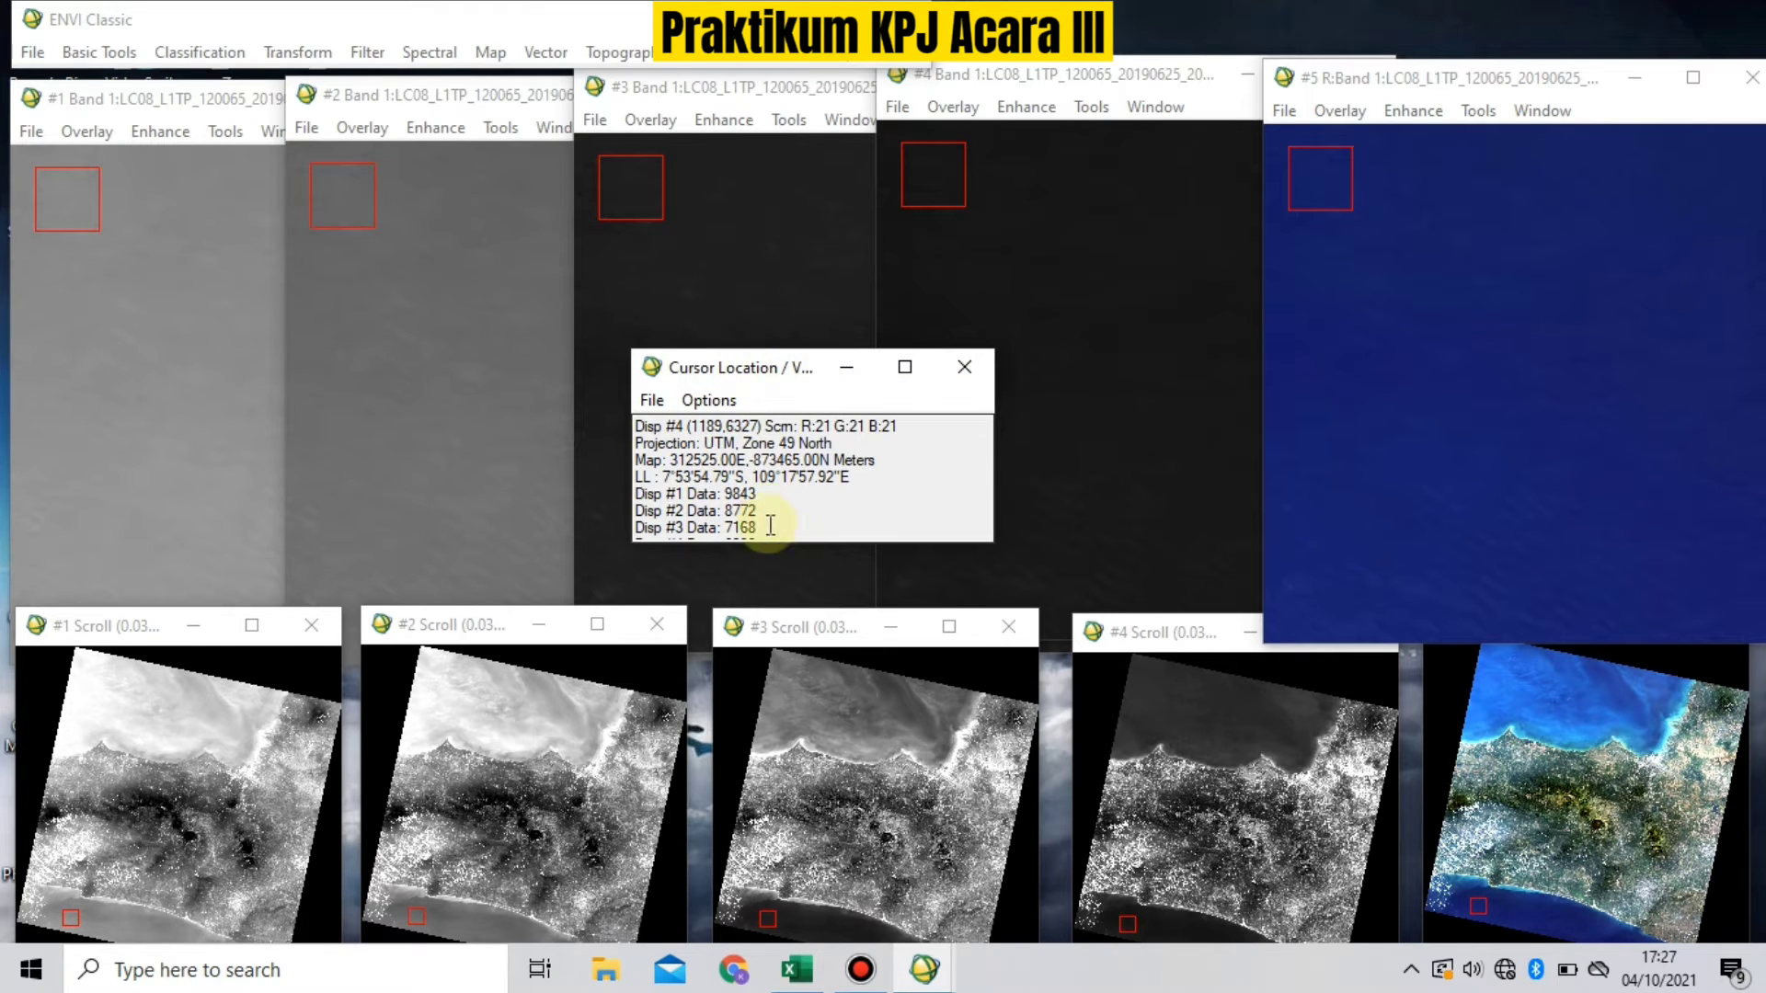
left_click_drag(778, 552, 772, 644)
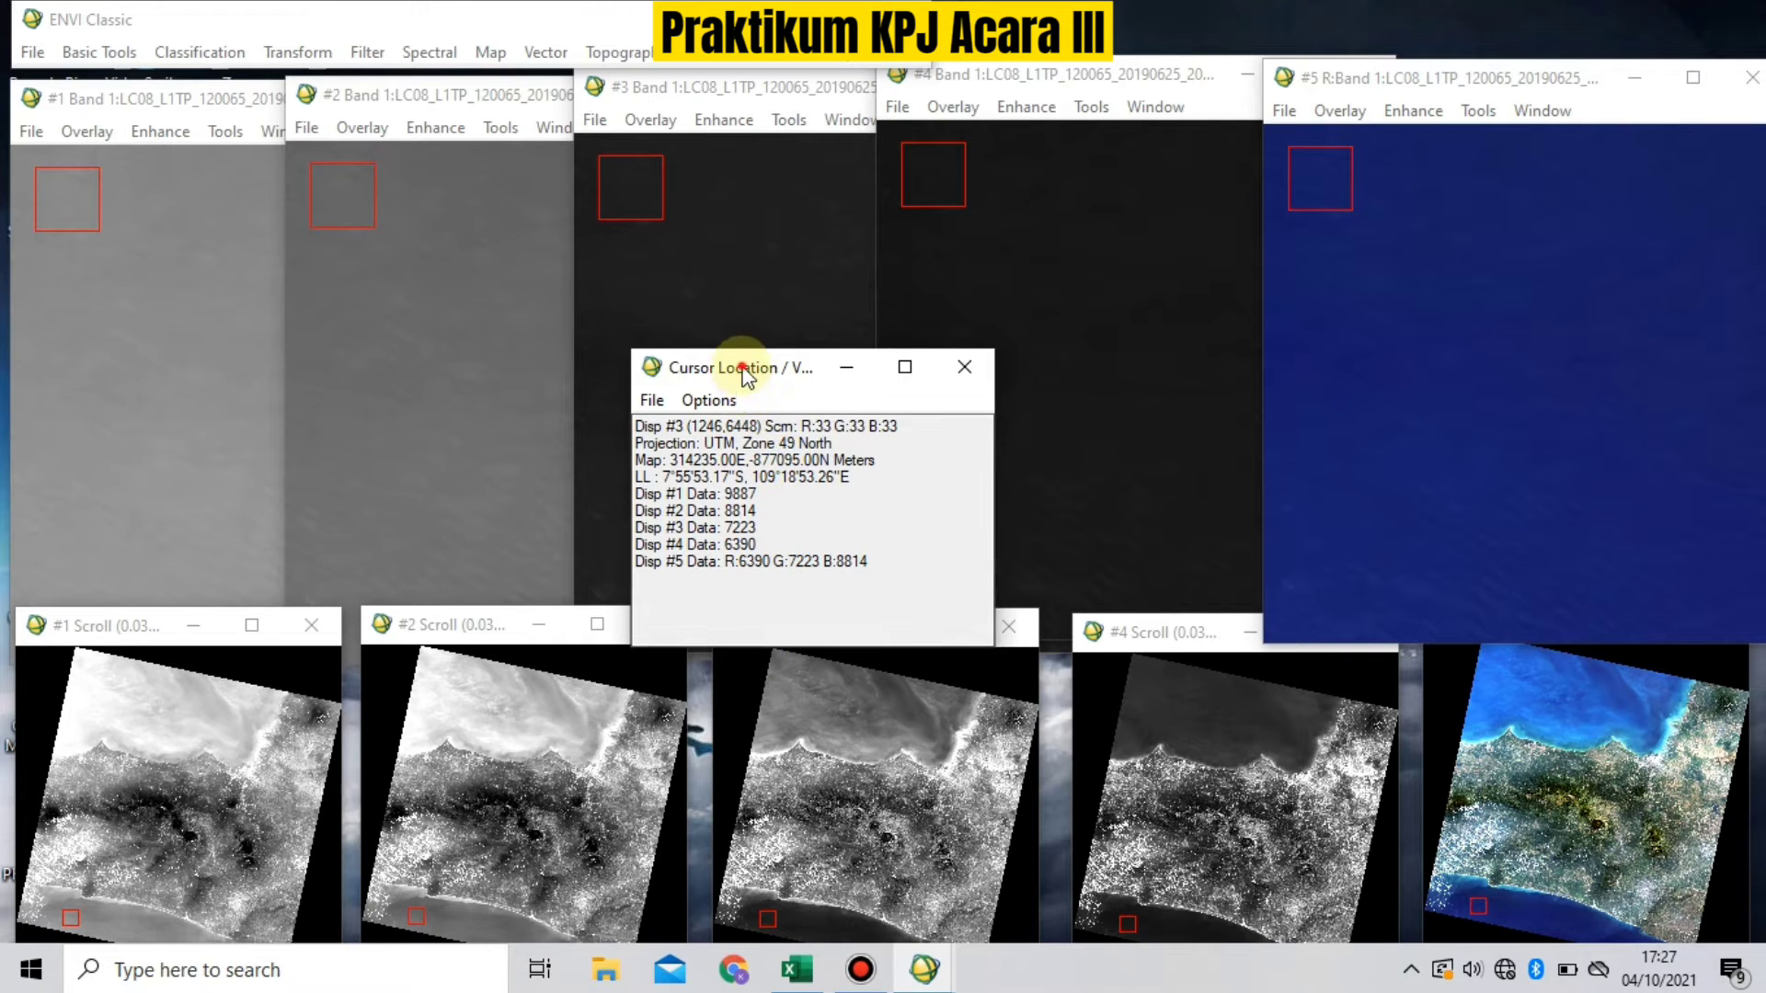
left_click_drag(745, 373, 652, 527)
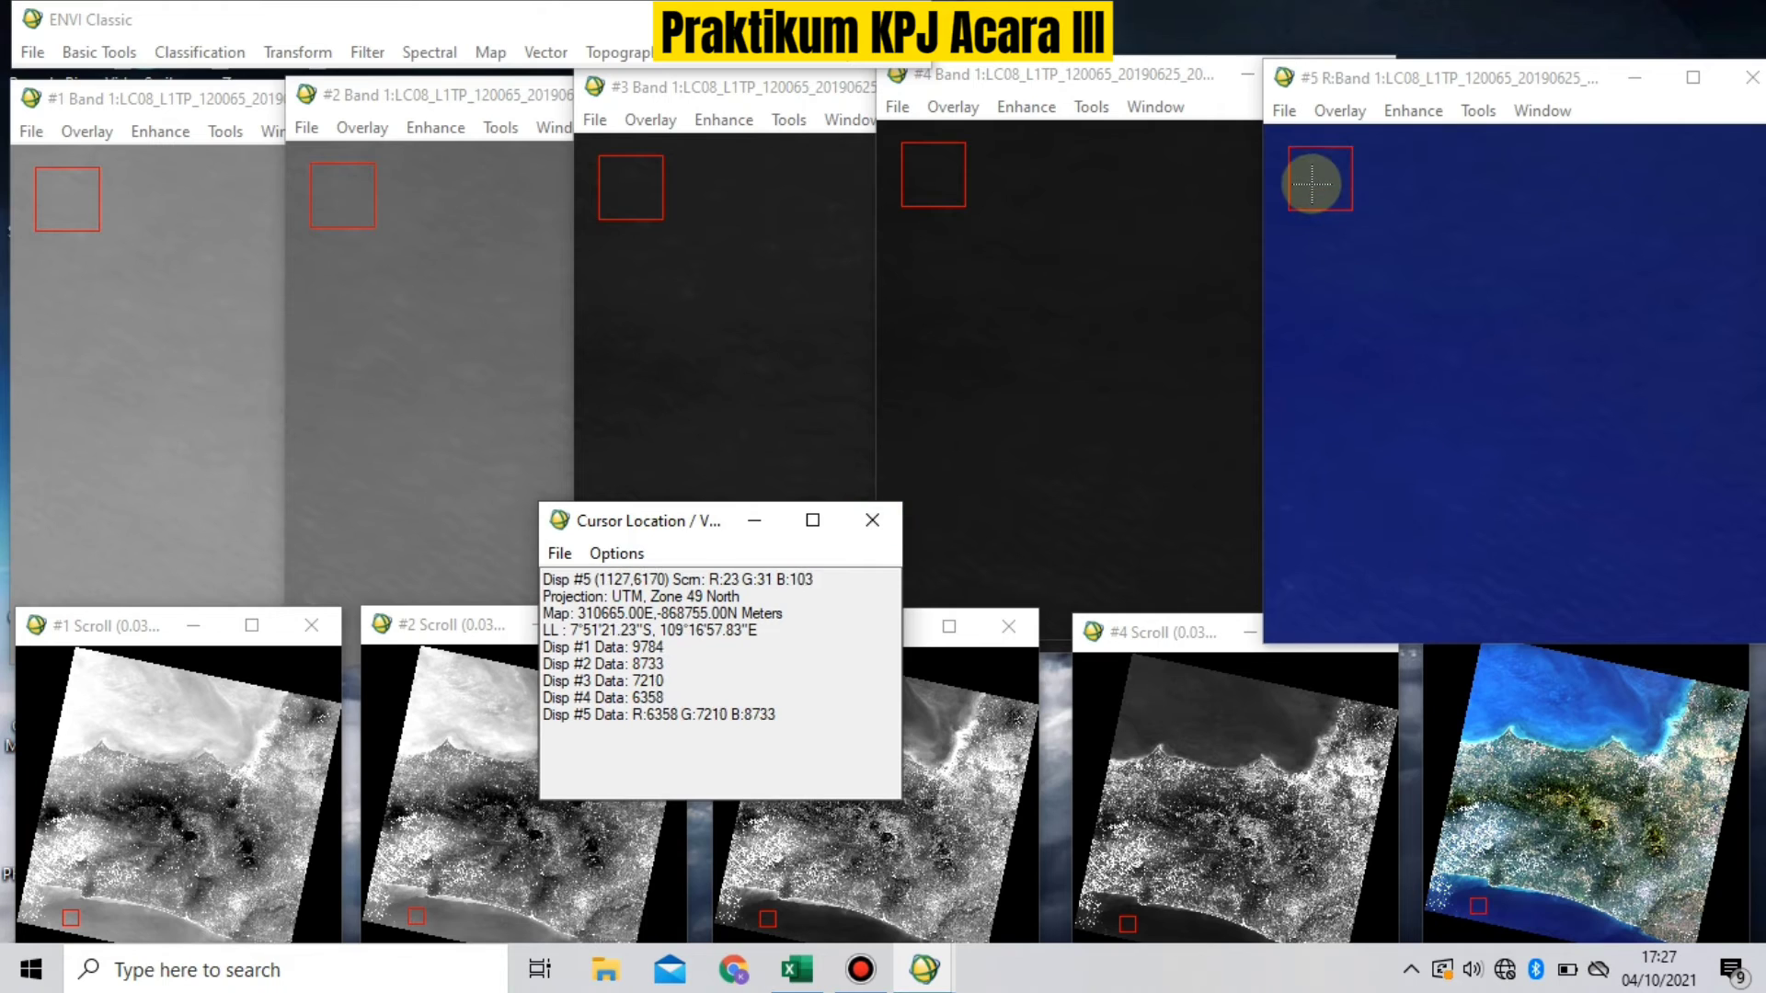
Step: Read the band values of the deep southern sea and of the shallow water along the northeastern coast
left_click_drag(1311, 183, 1332, 188)
left_click_drag(692, 701, 540, 651)
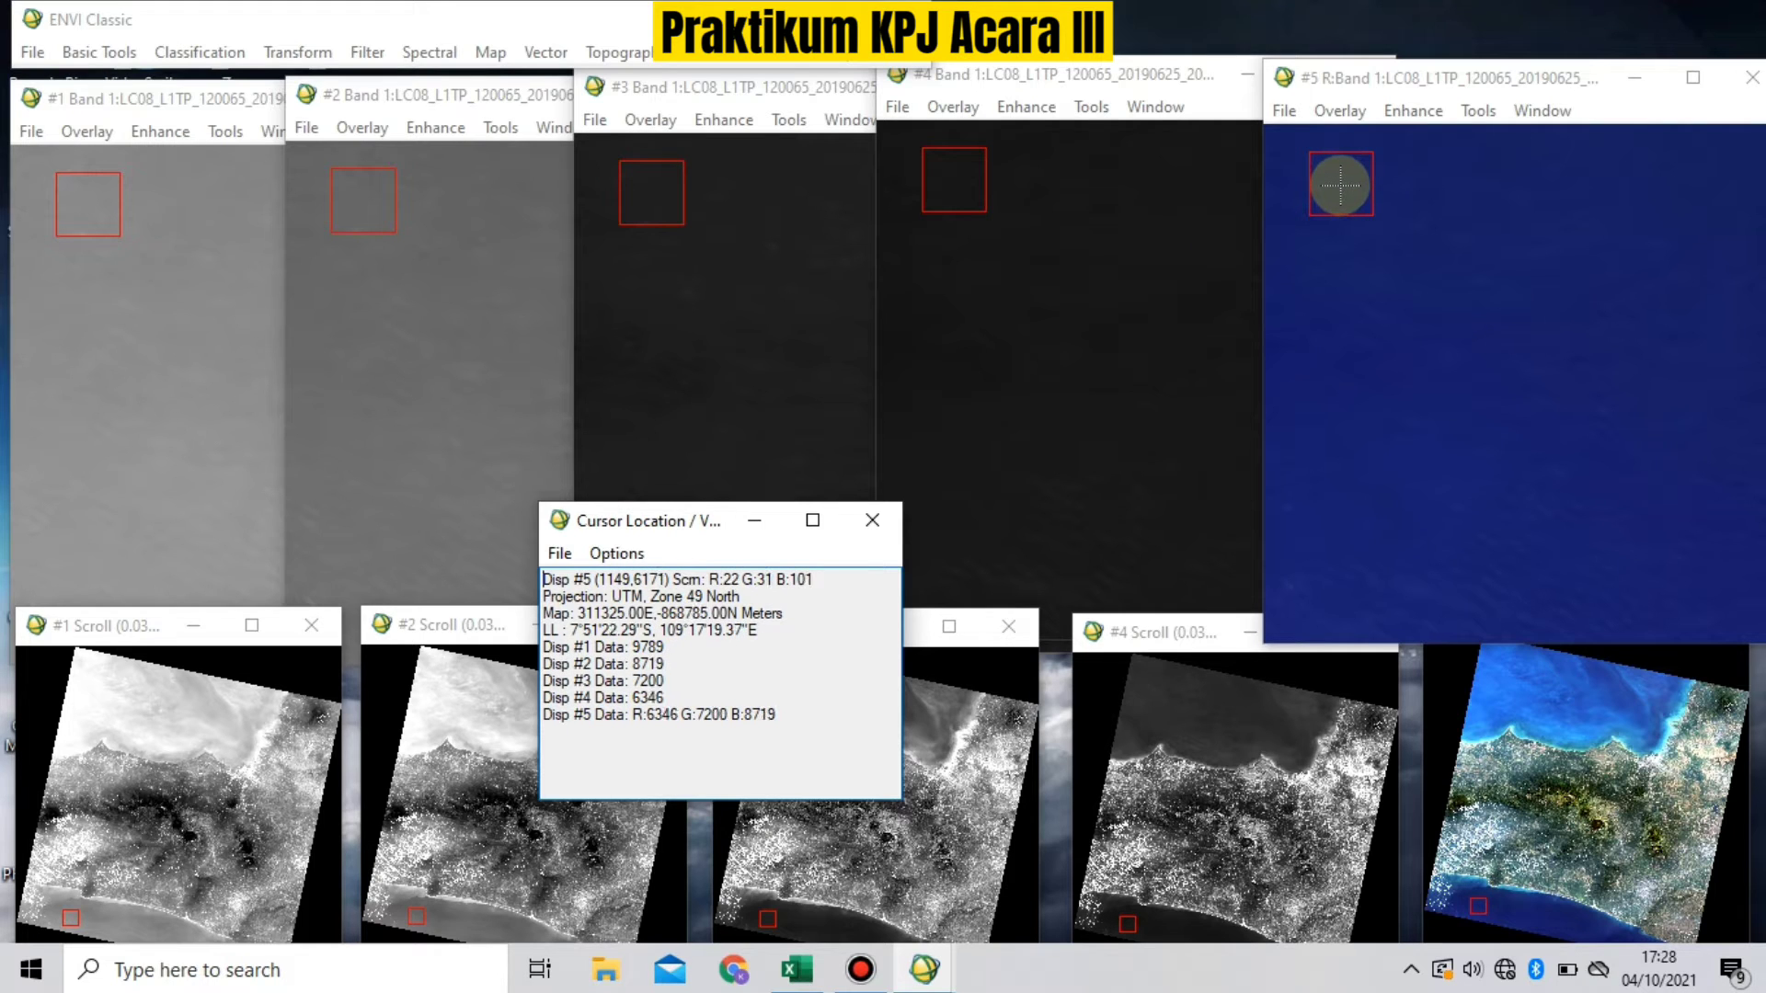
left_click_drag(1340, 182, 1505, 369)
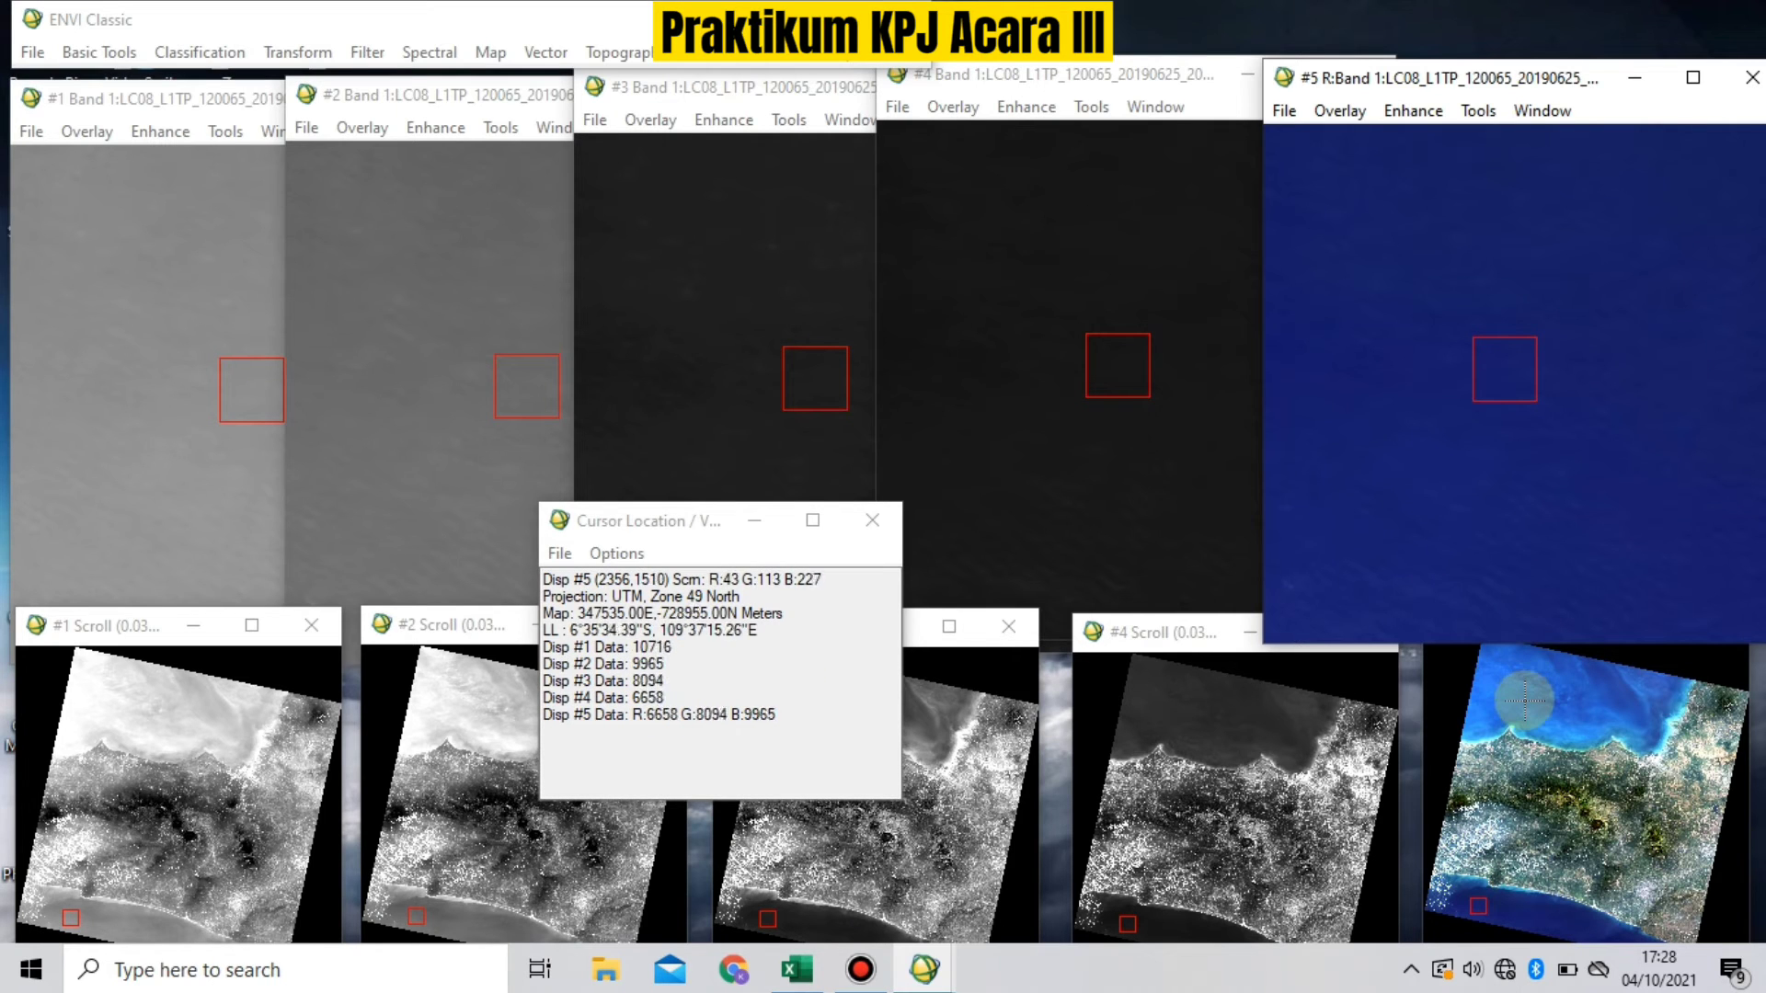
left_click_drag(1692, 733, 1663, 733)
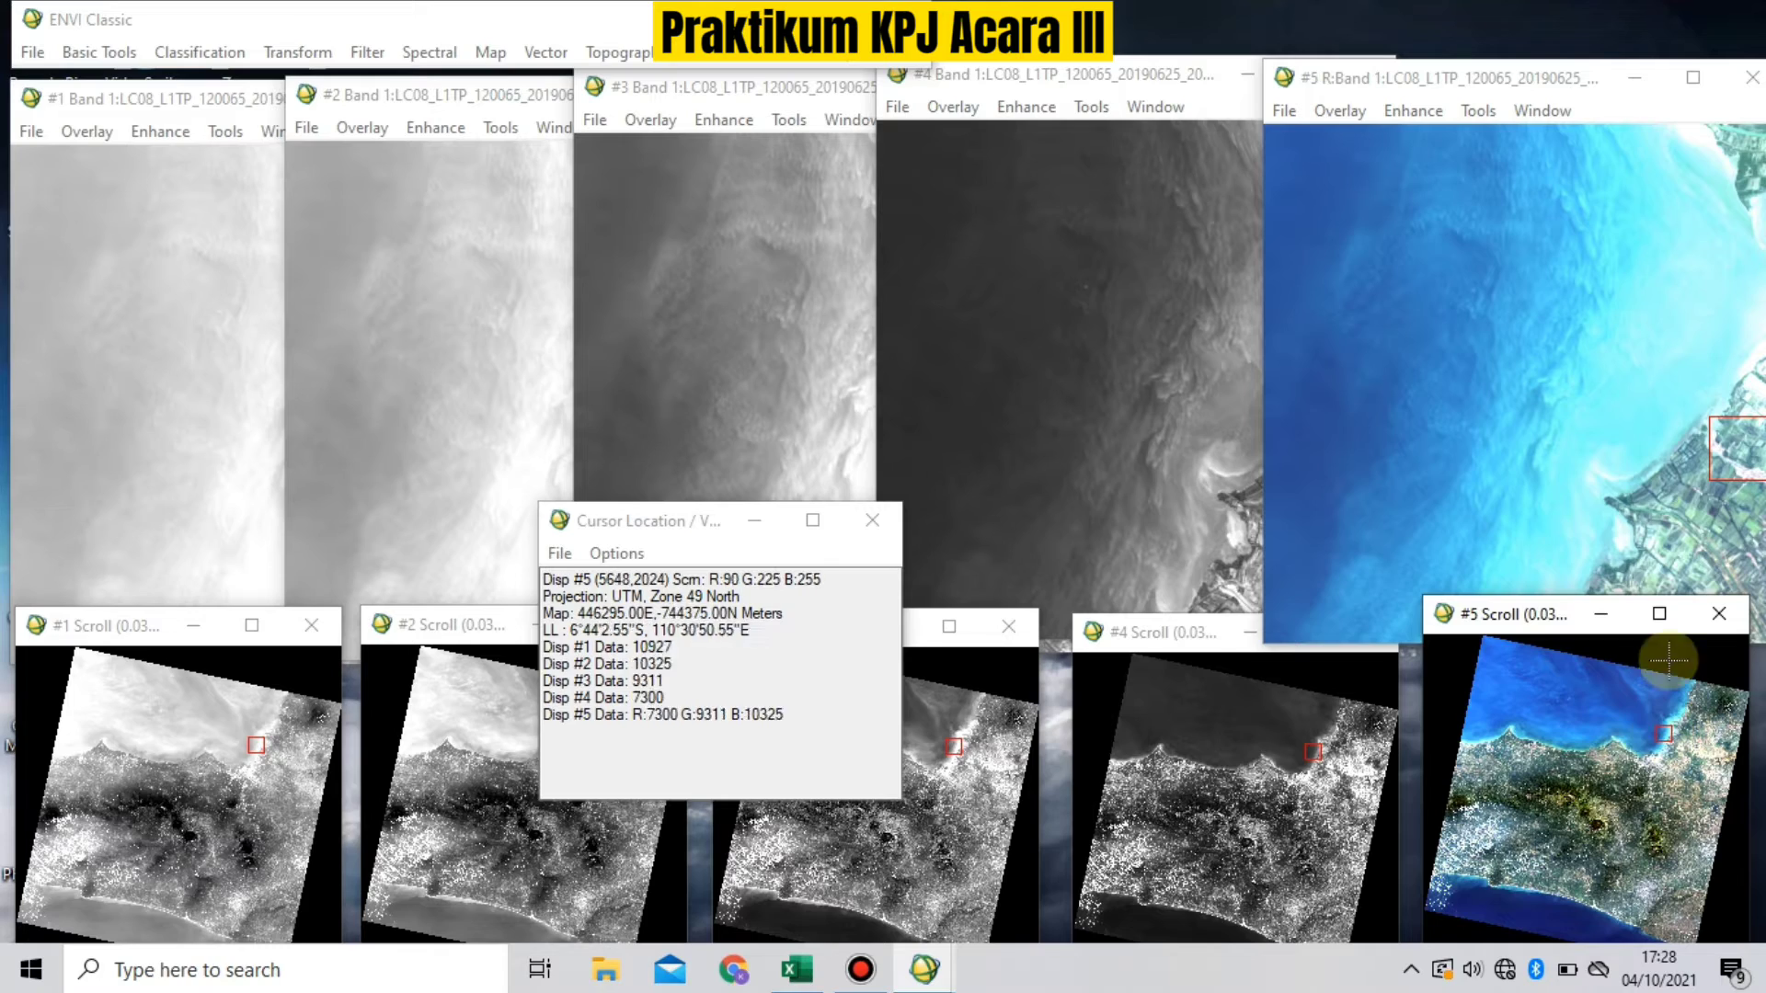
left_click_drag(1741, 451, 1665, 334)
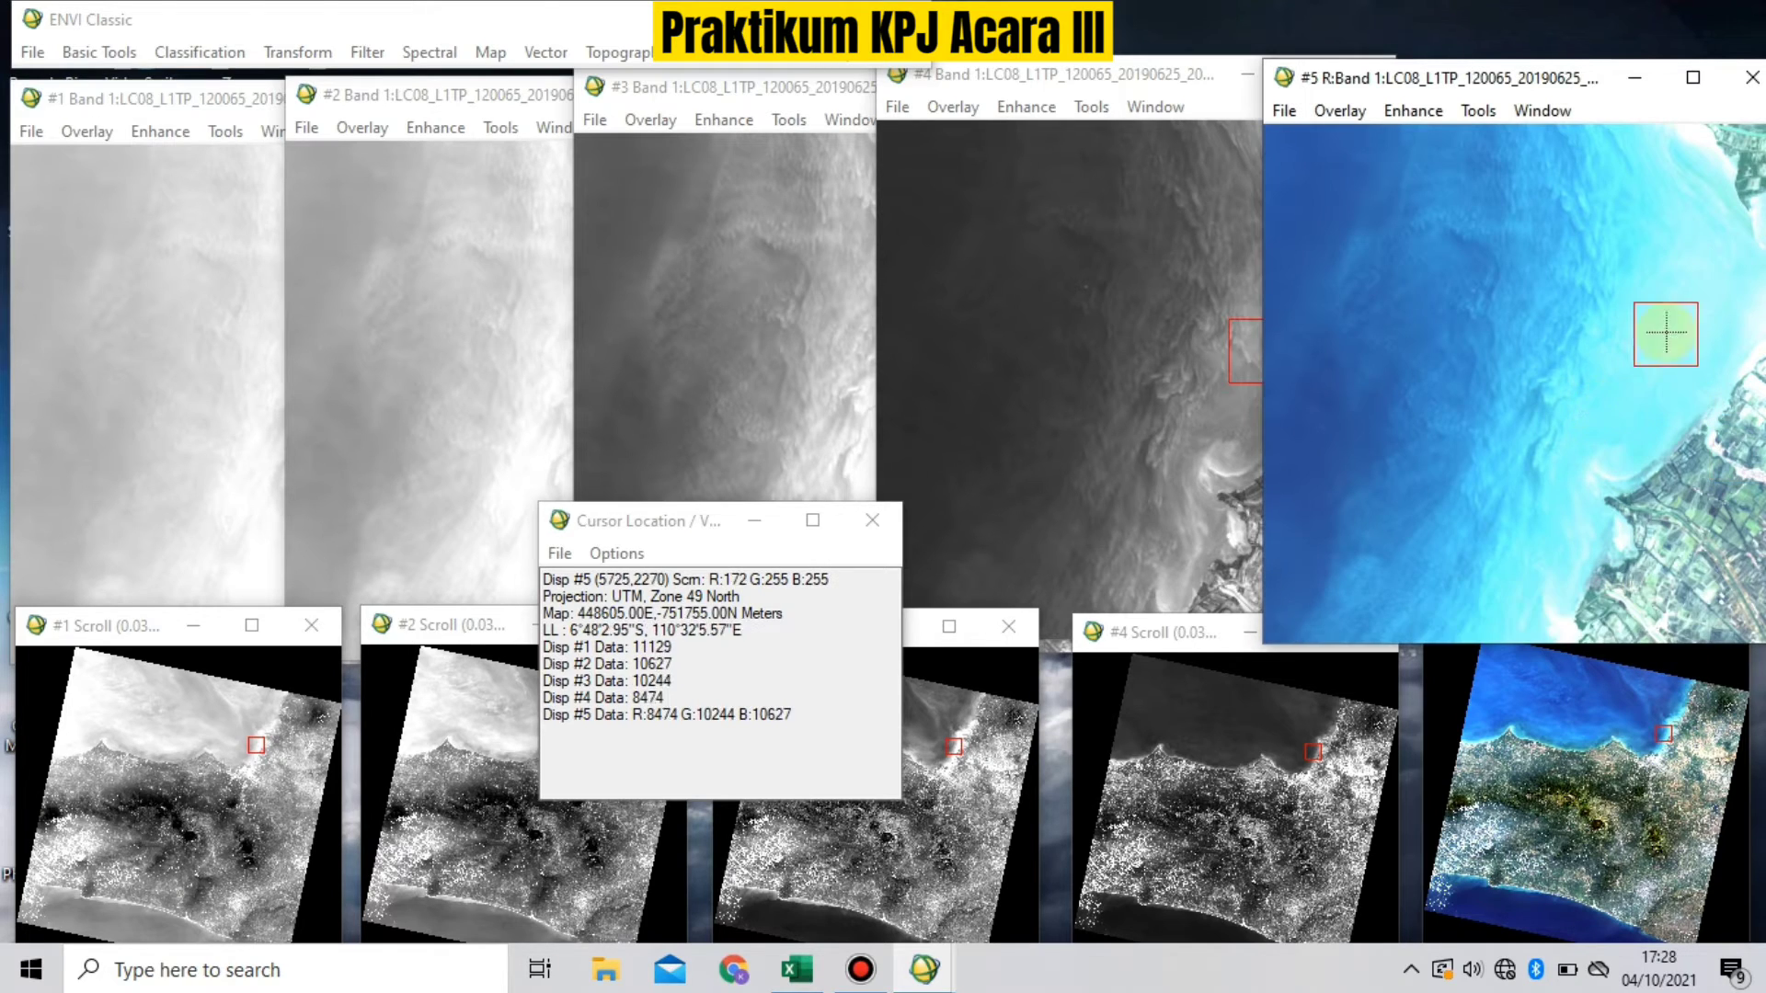
left_click_drag(1562, 496, 1615, 408)
Step: Read the band values of the open land in the southeast and of the forested mountains in the central area
left_click_drag(1591, 824, 1659, 917)
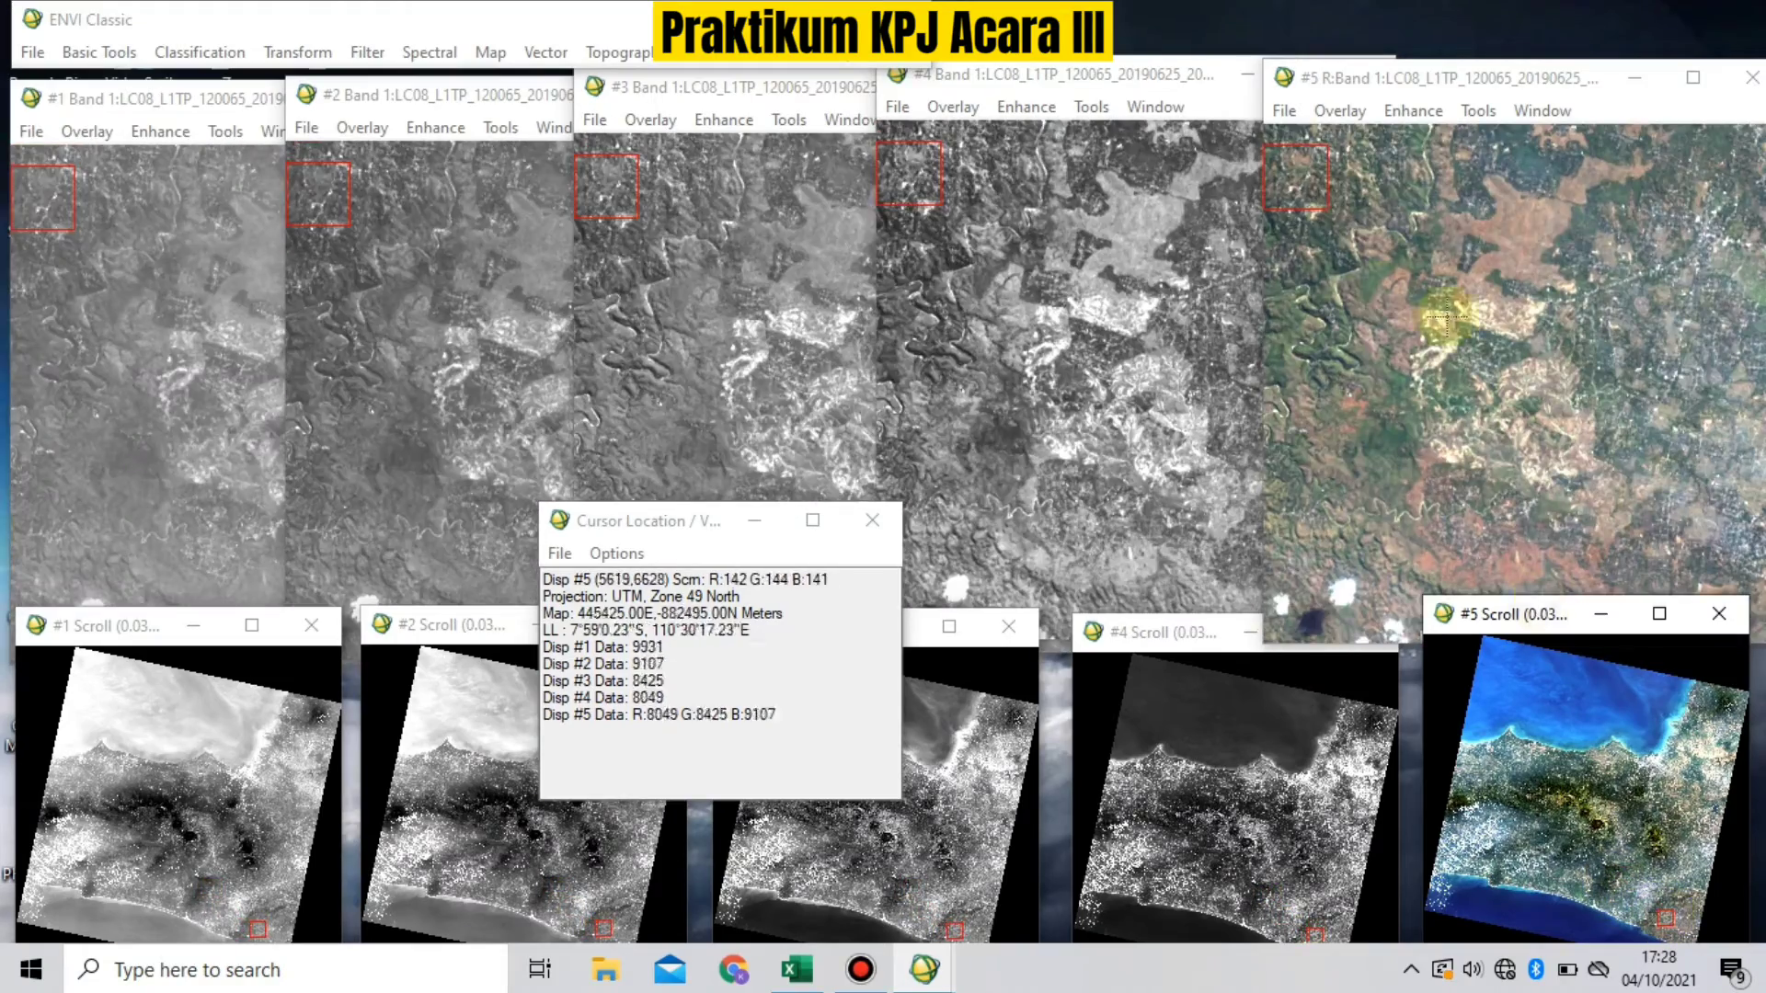
left_click_drag(1458, 296, 1572, 218)
left_click(1575, 792)
mouse_move(1575, 793)
left_mouse_down()
mouse_move(1641, 800)
mouse_move(1720, 704)
mouse_move(1550, 789)
left_mouse_up()
left_click(1586, 288)
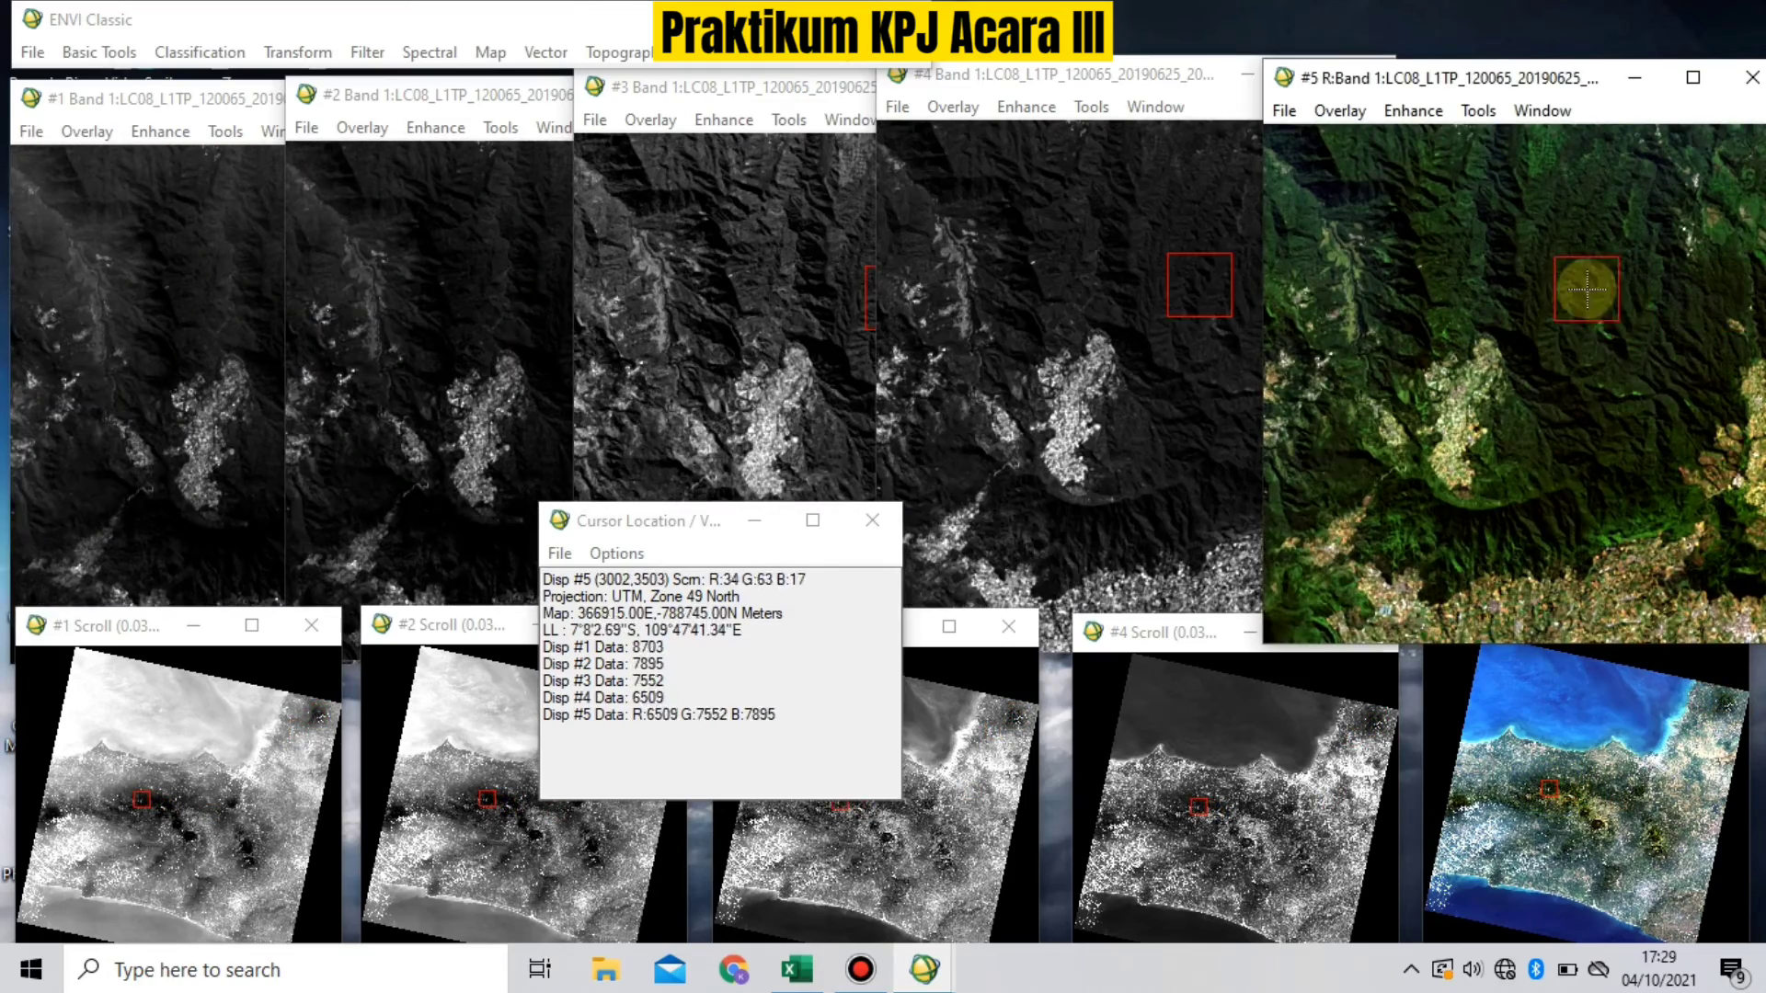
left_click(1443, 266)
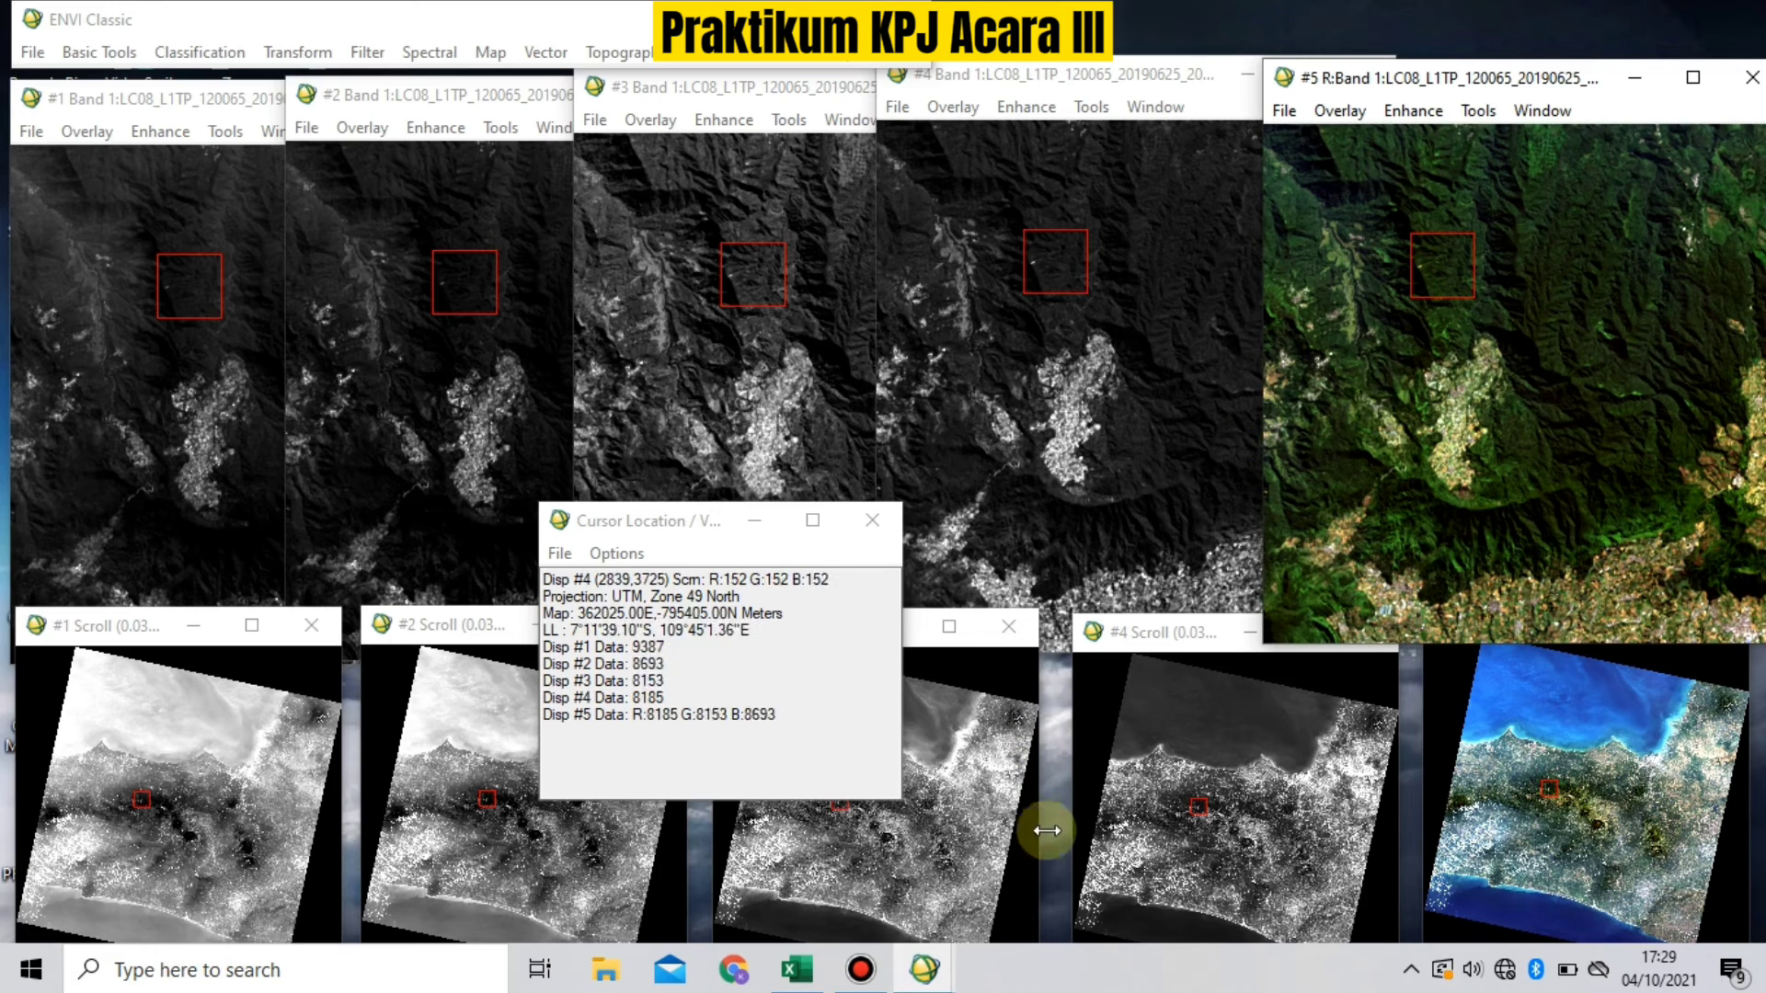
Step: Bring back the available bands list and open the image file LC08_L1TP_120065_20190625_20190705_01_T1_B5
left_click(938, 979)
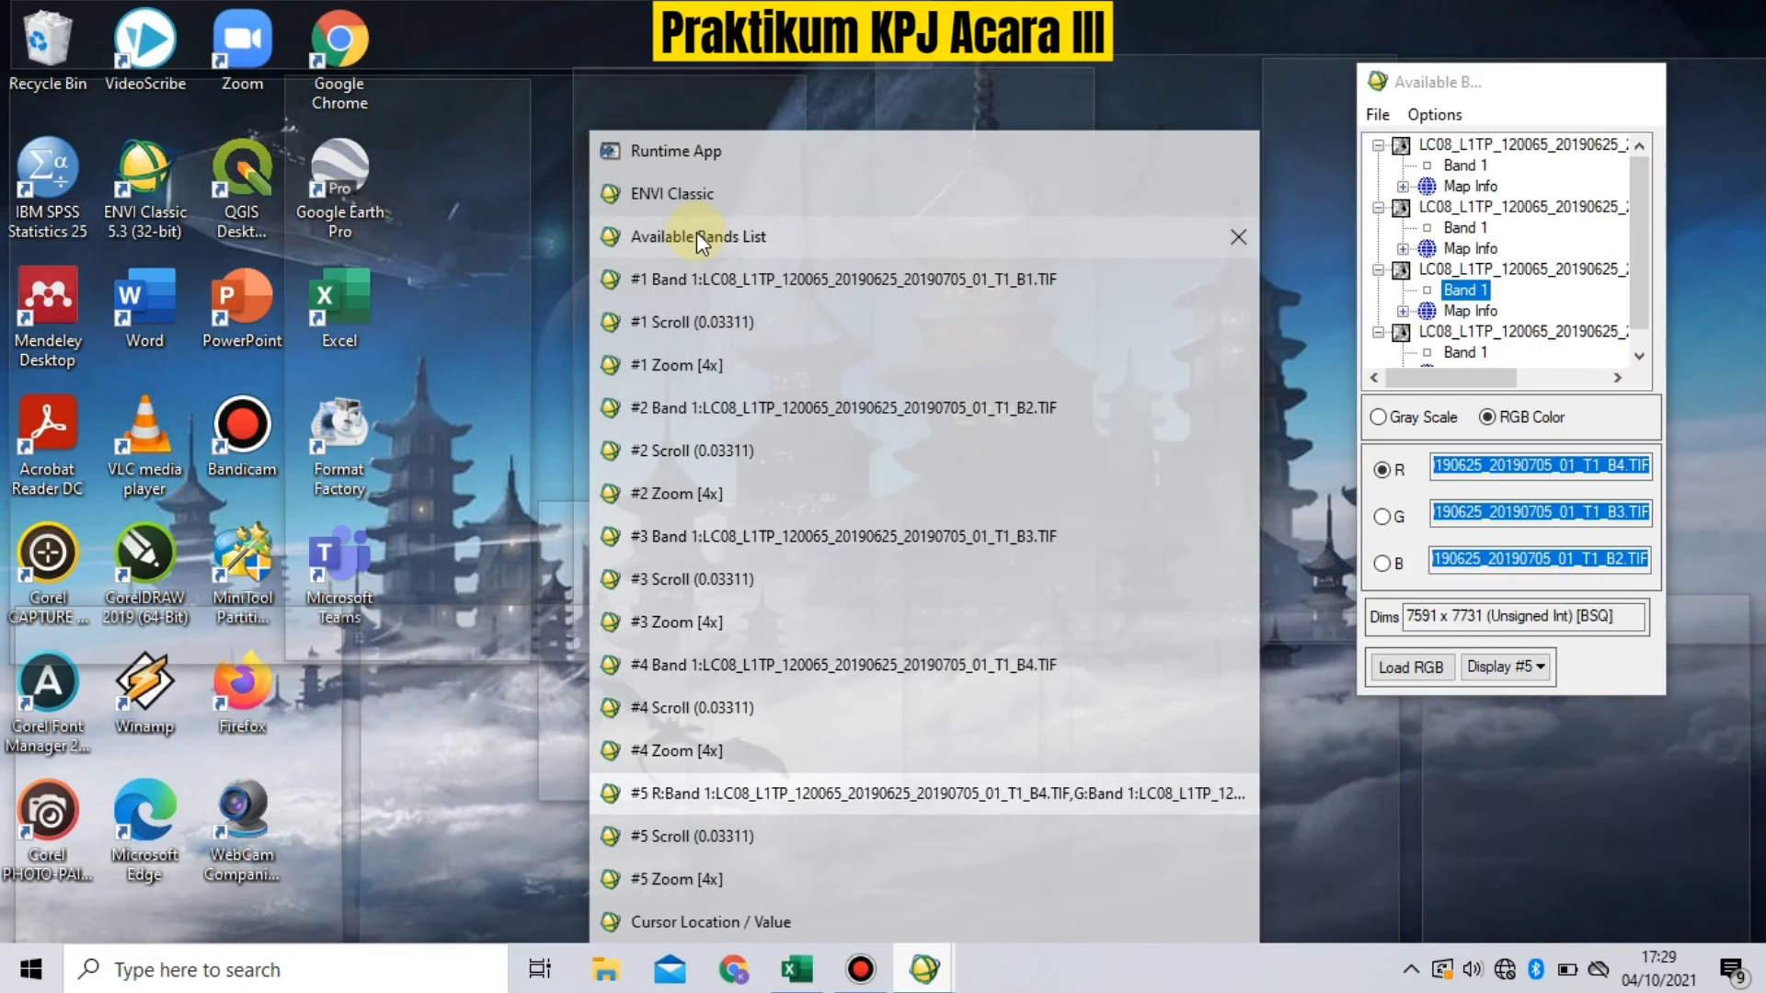
left_click(697, 237)
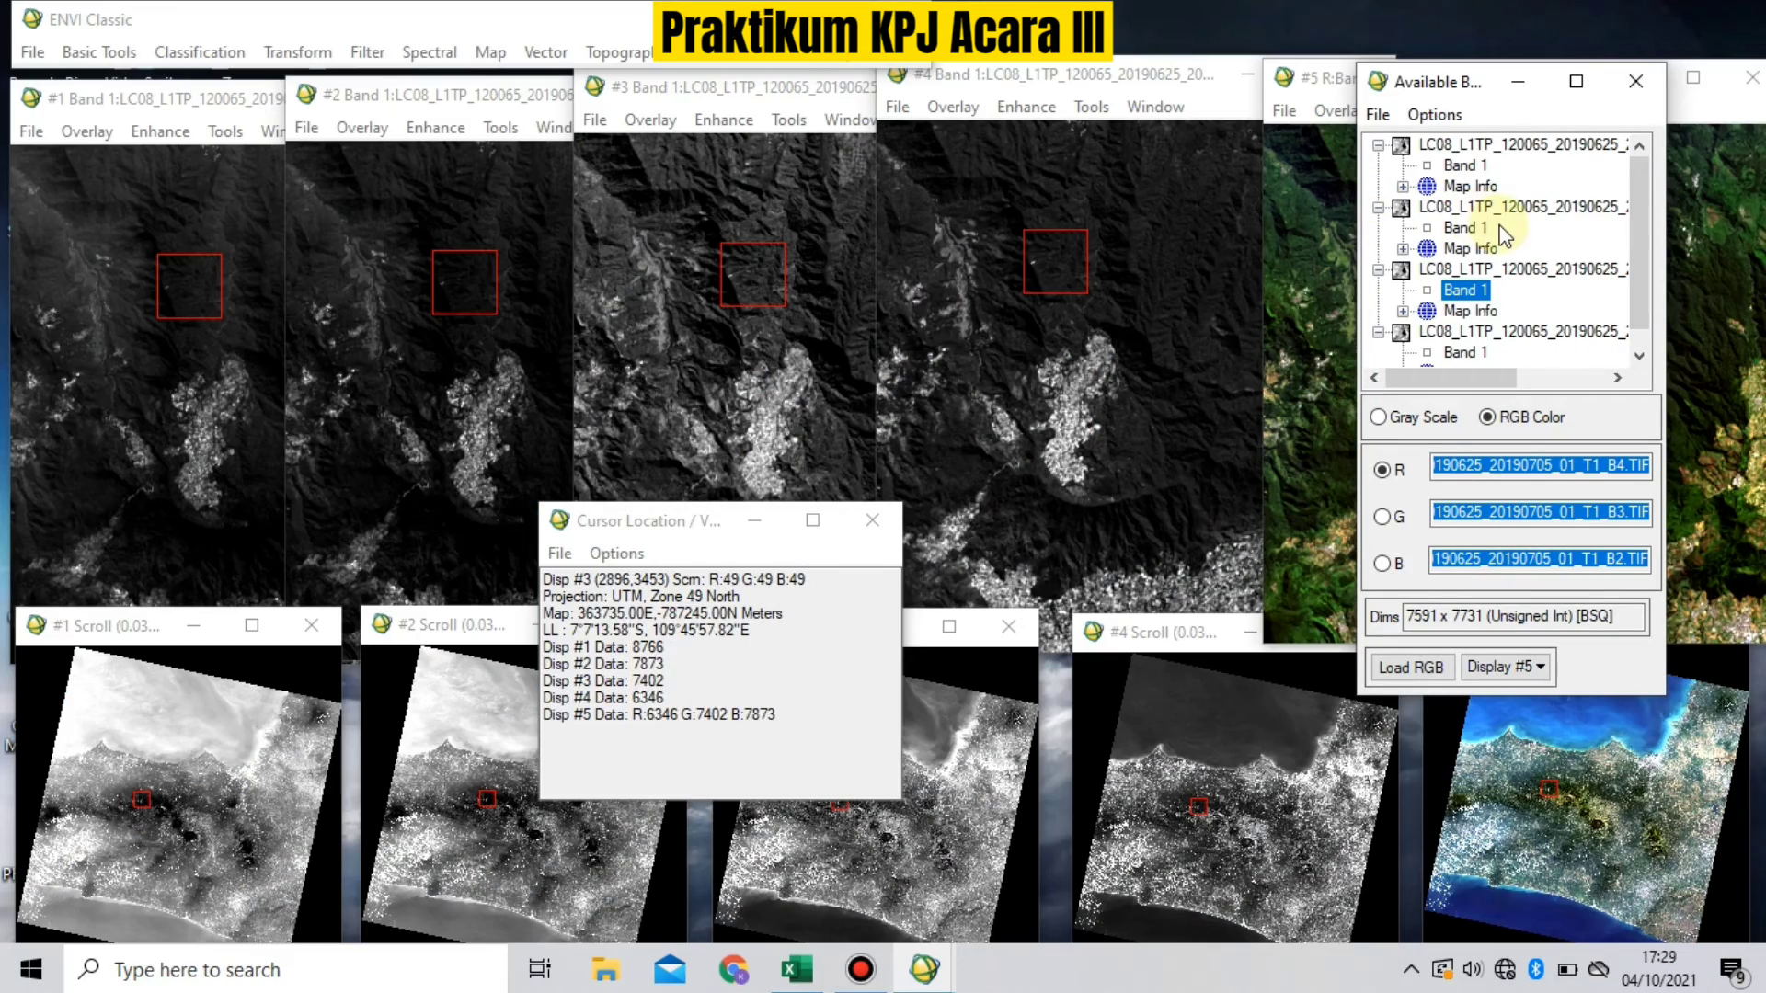
left_click(1377, 116)
left_click(1410, 146)
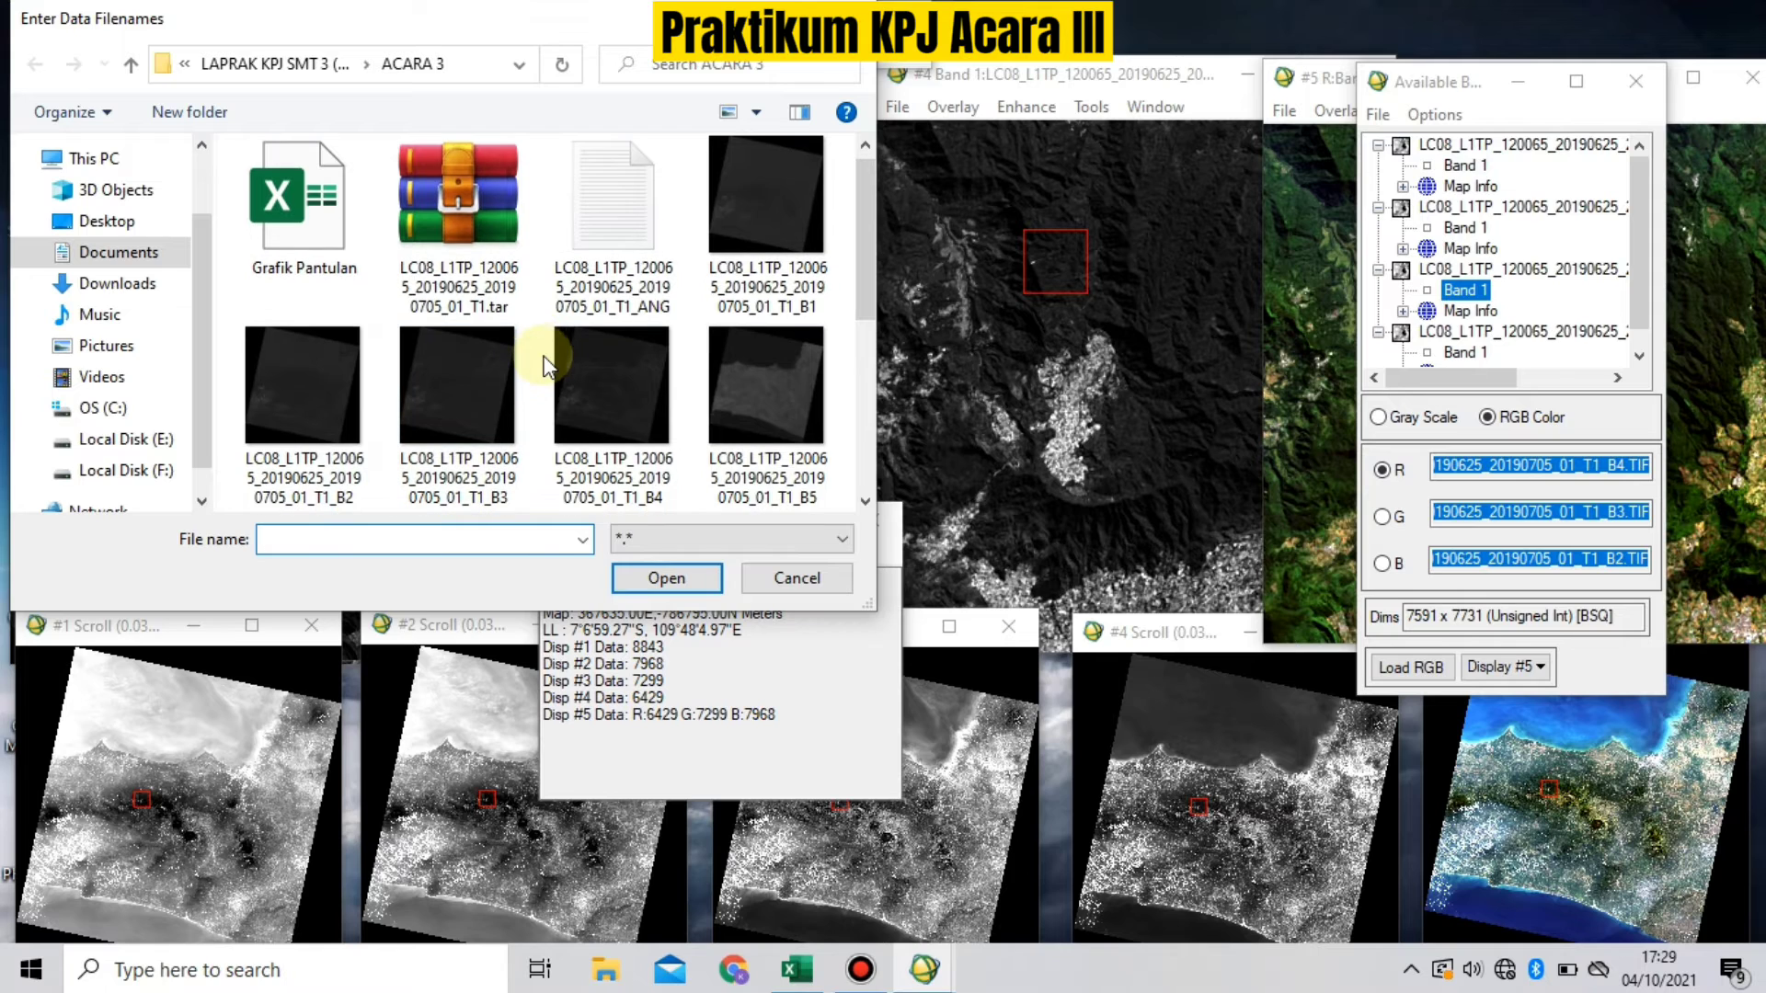
left_click(775, 427)
left_click(685, 577)
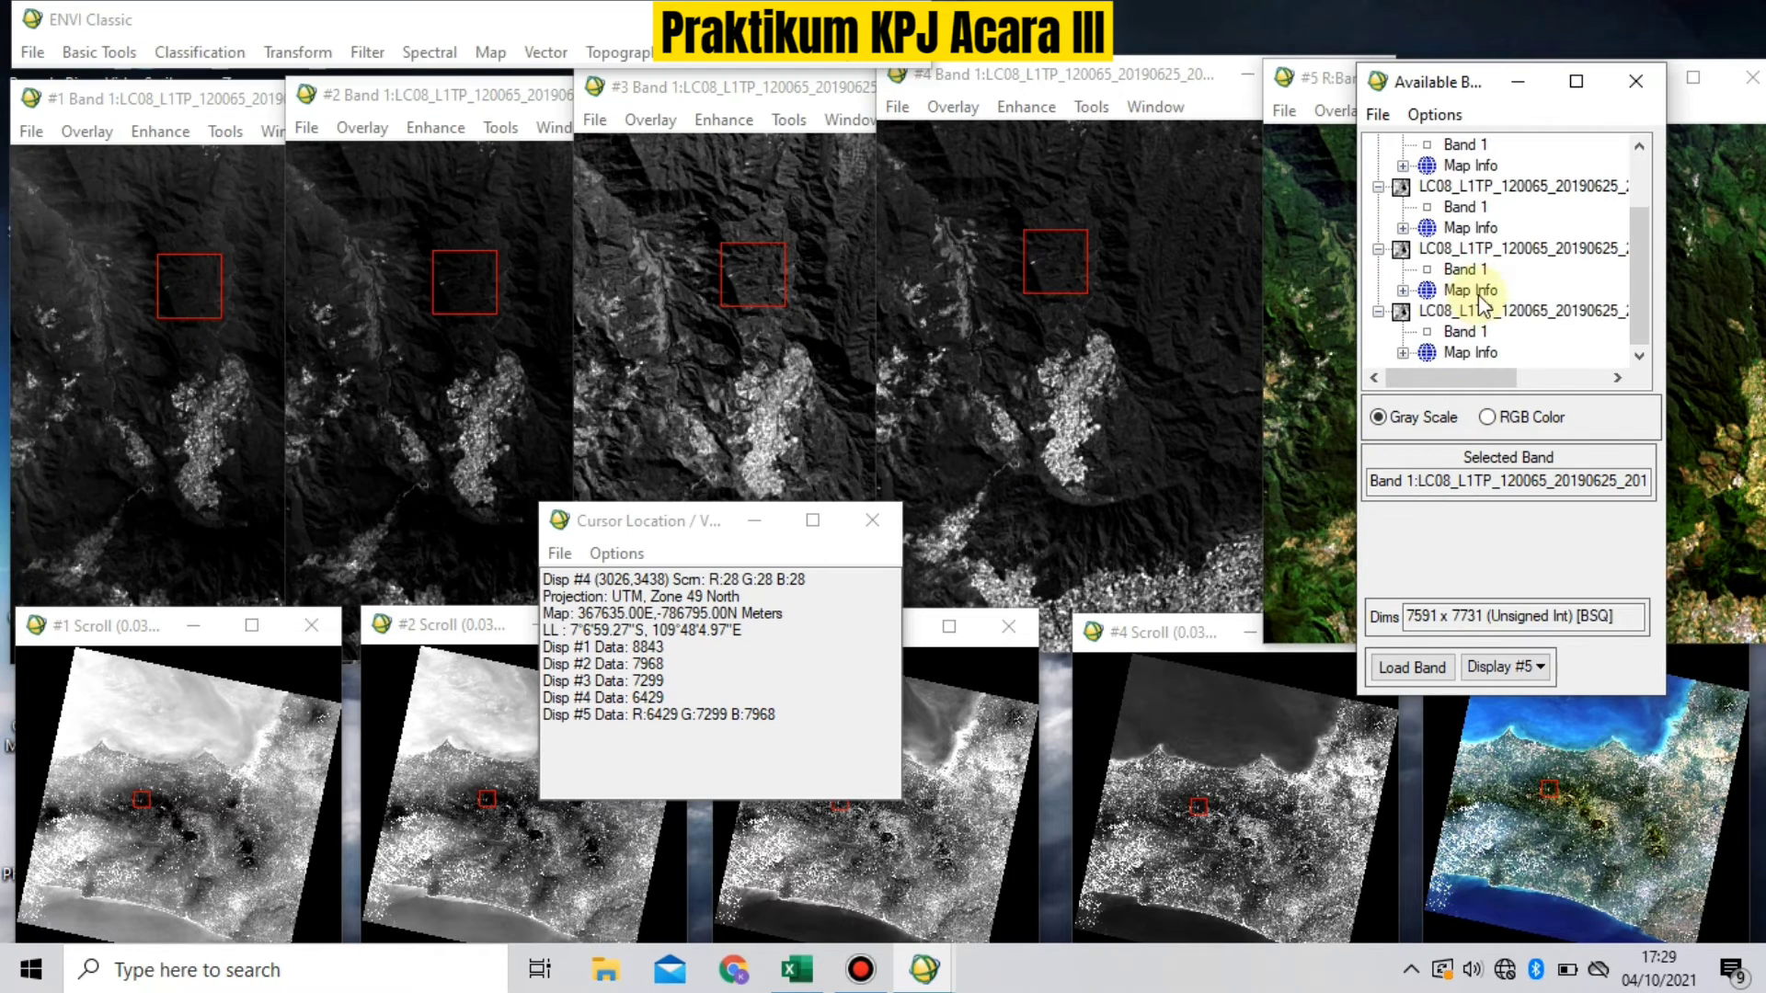
Step: Load B5, B4 and B3 as red, green and blue of an RGB composite in a new display
left_click(1452, 422)
left_click(1480, 168)
left_click(1487, 417)
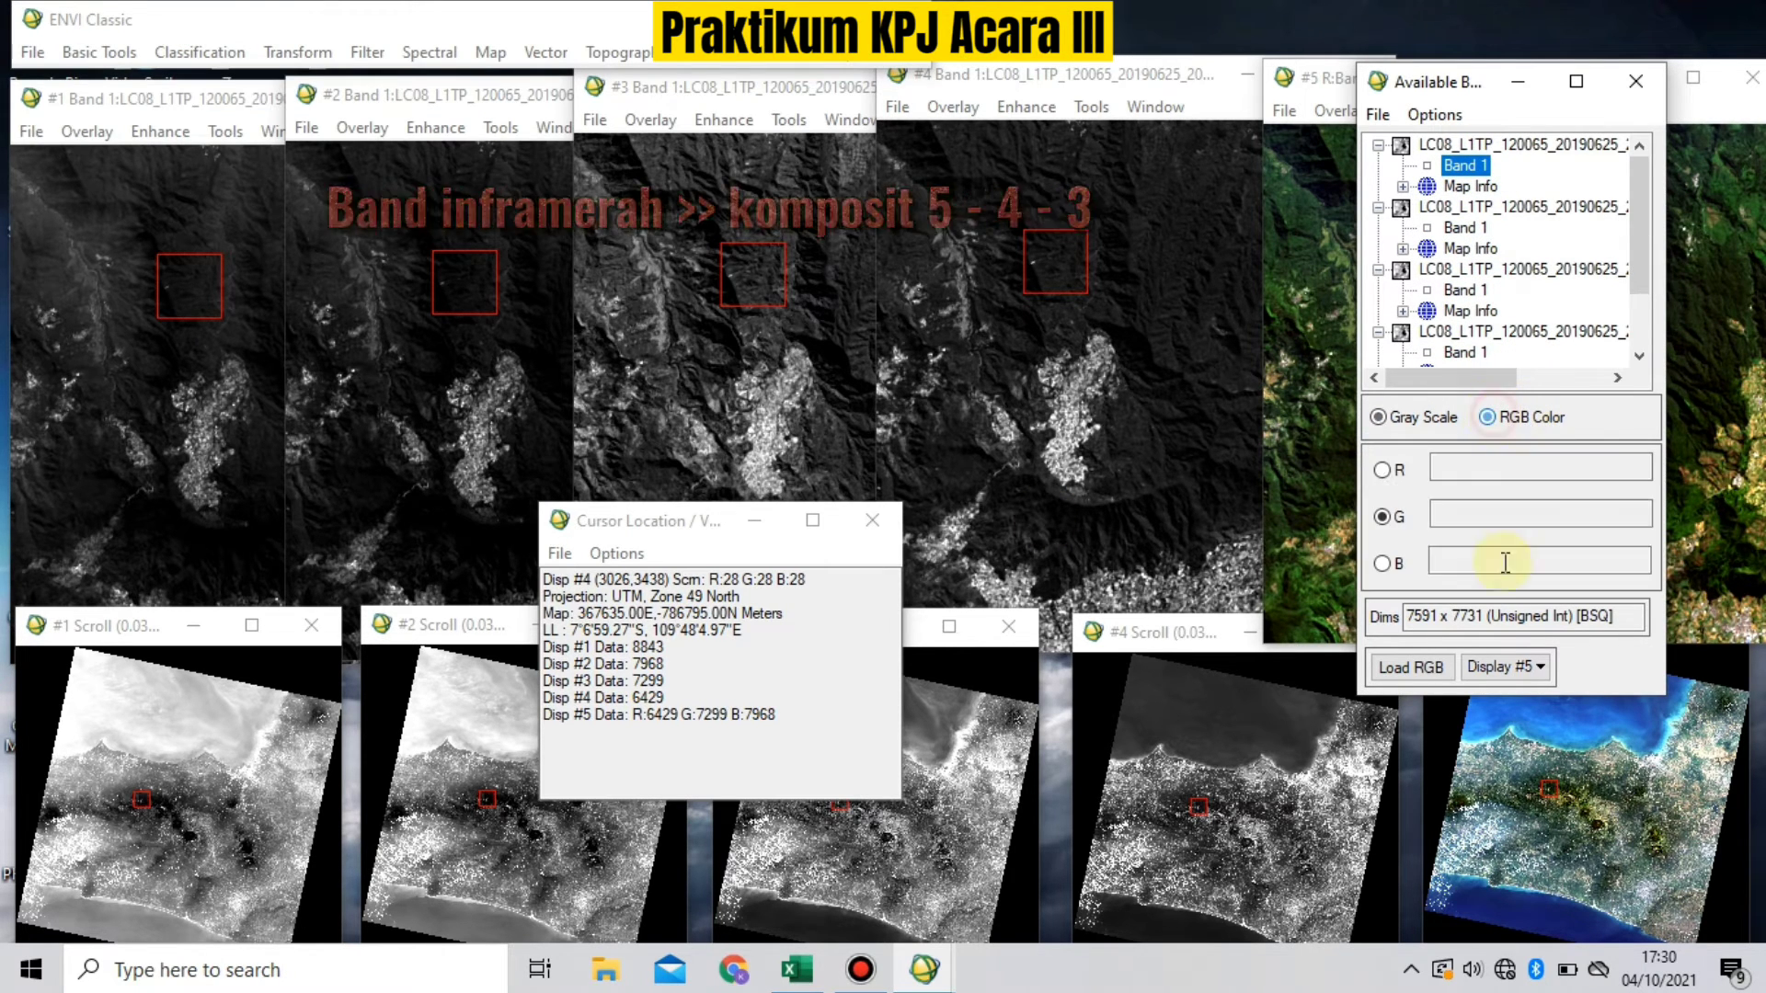
left_click(1527, 668)
left_click(1554, 700)
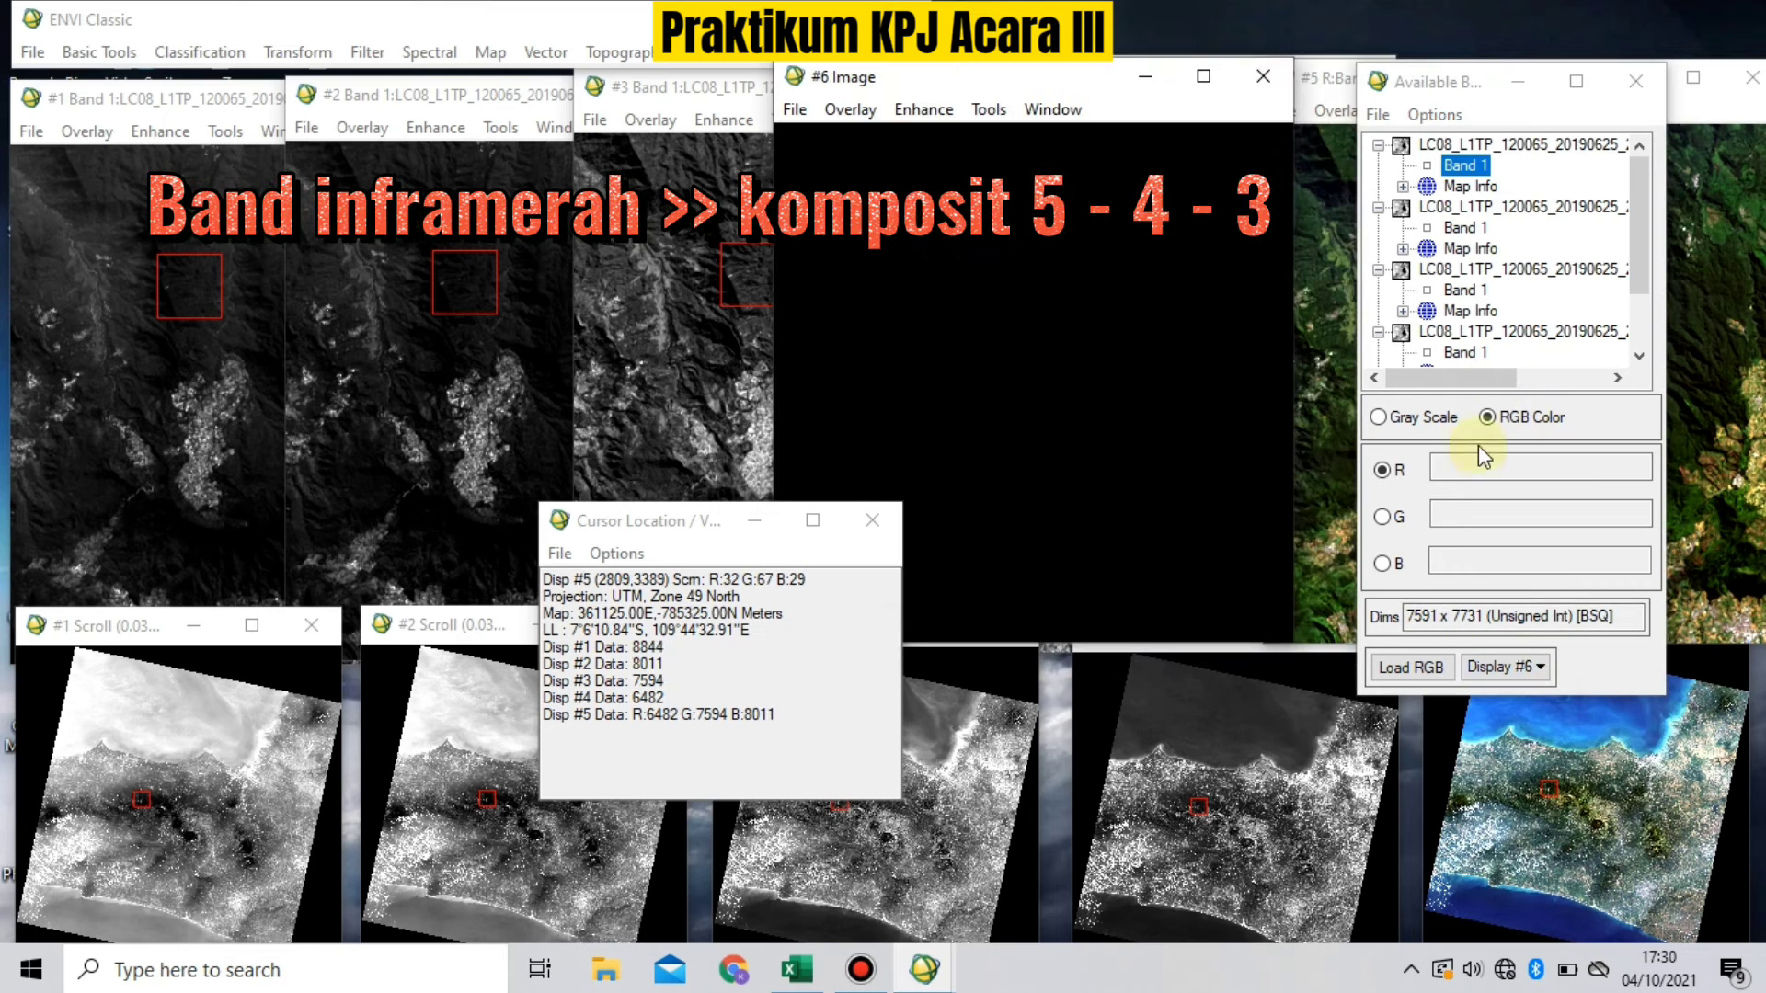
left_click(1464, 165)
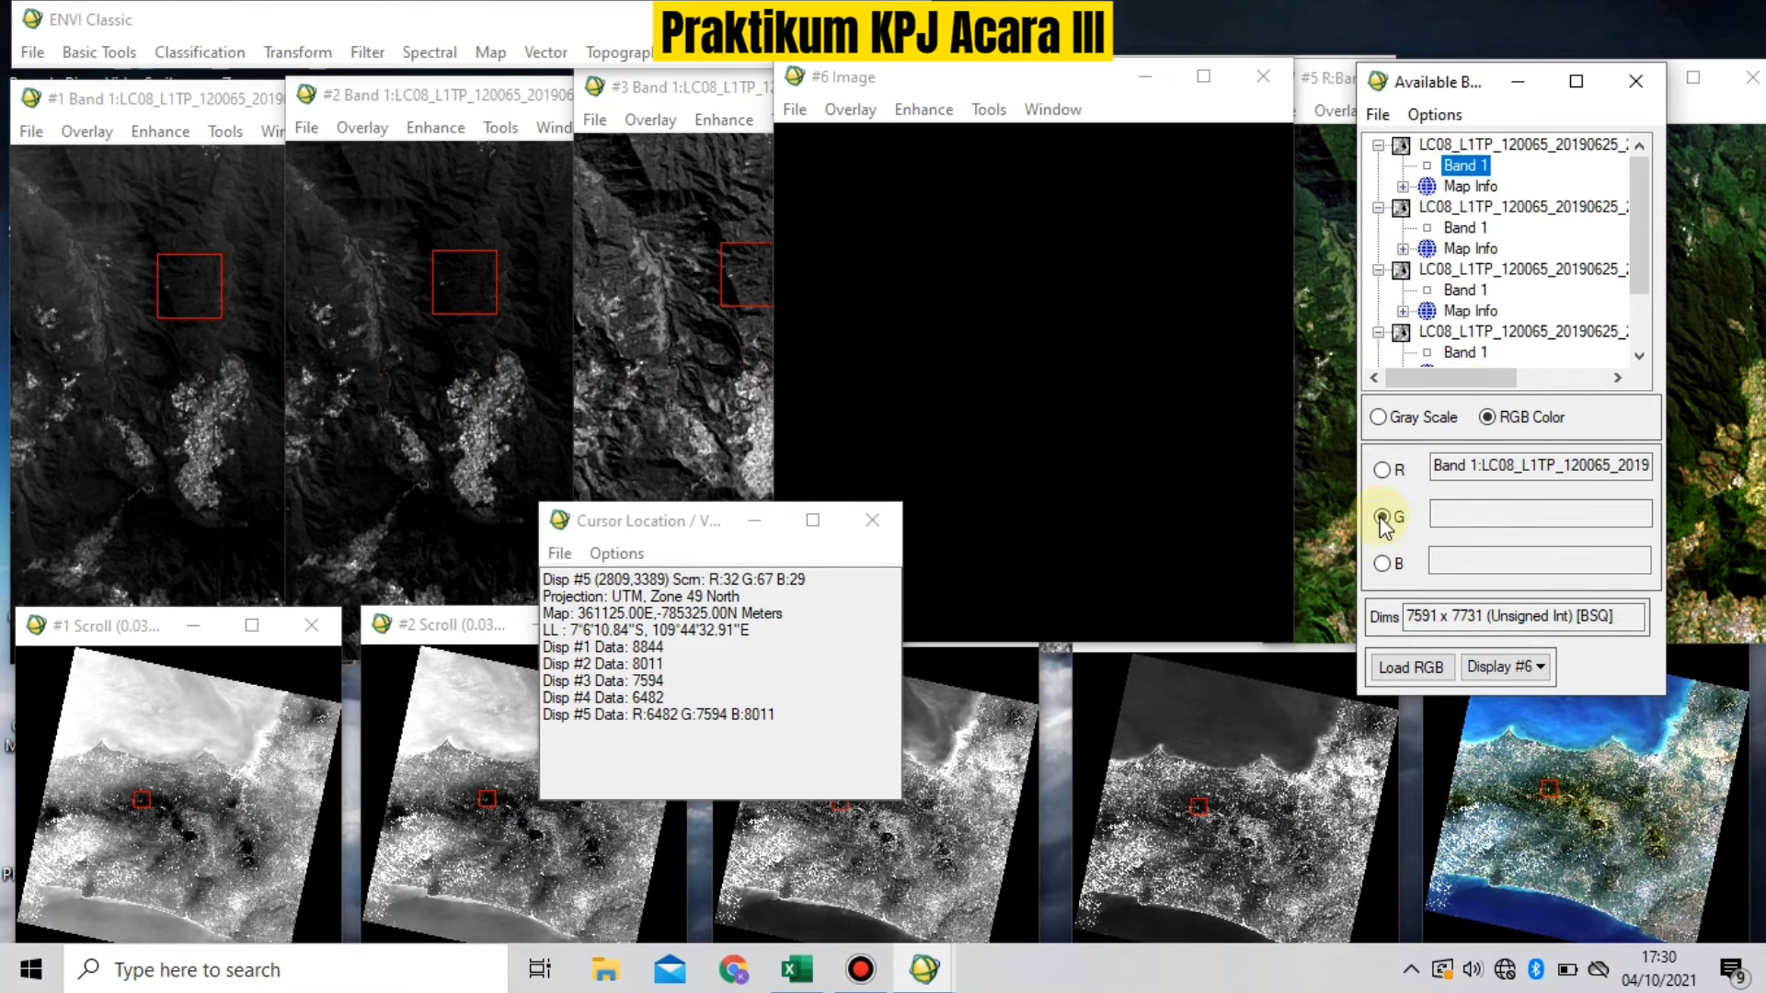
left_click(1465, 227)
left_click(1464, 289)
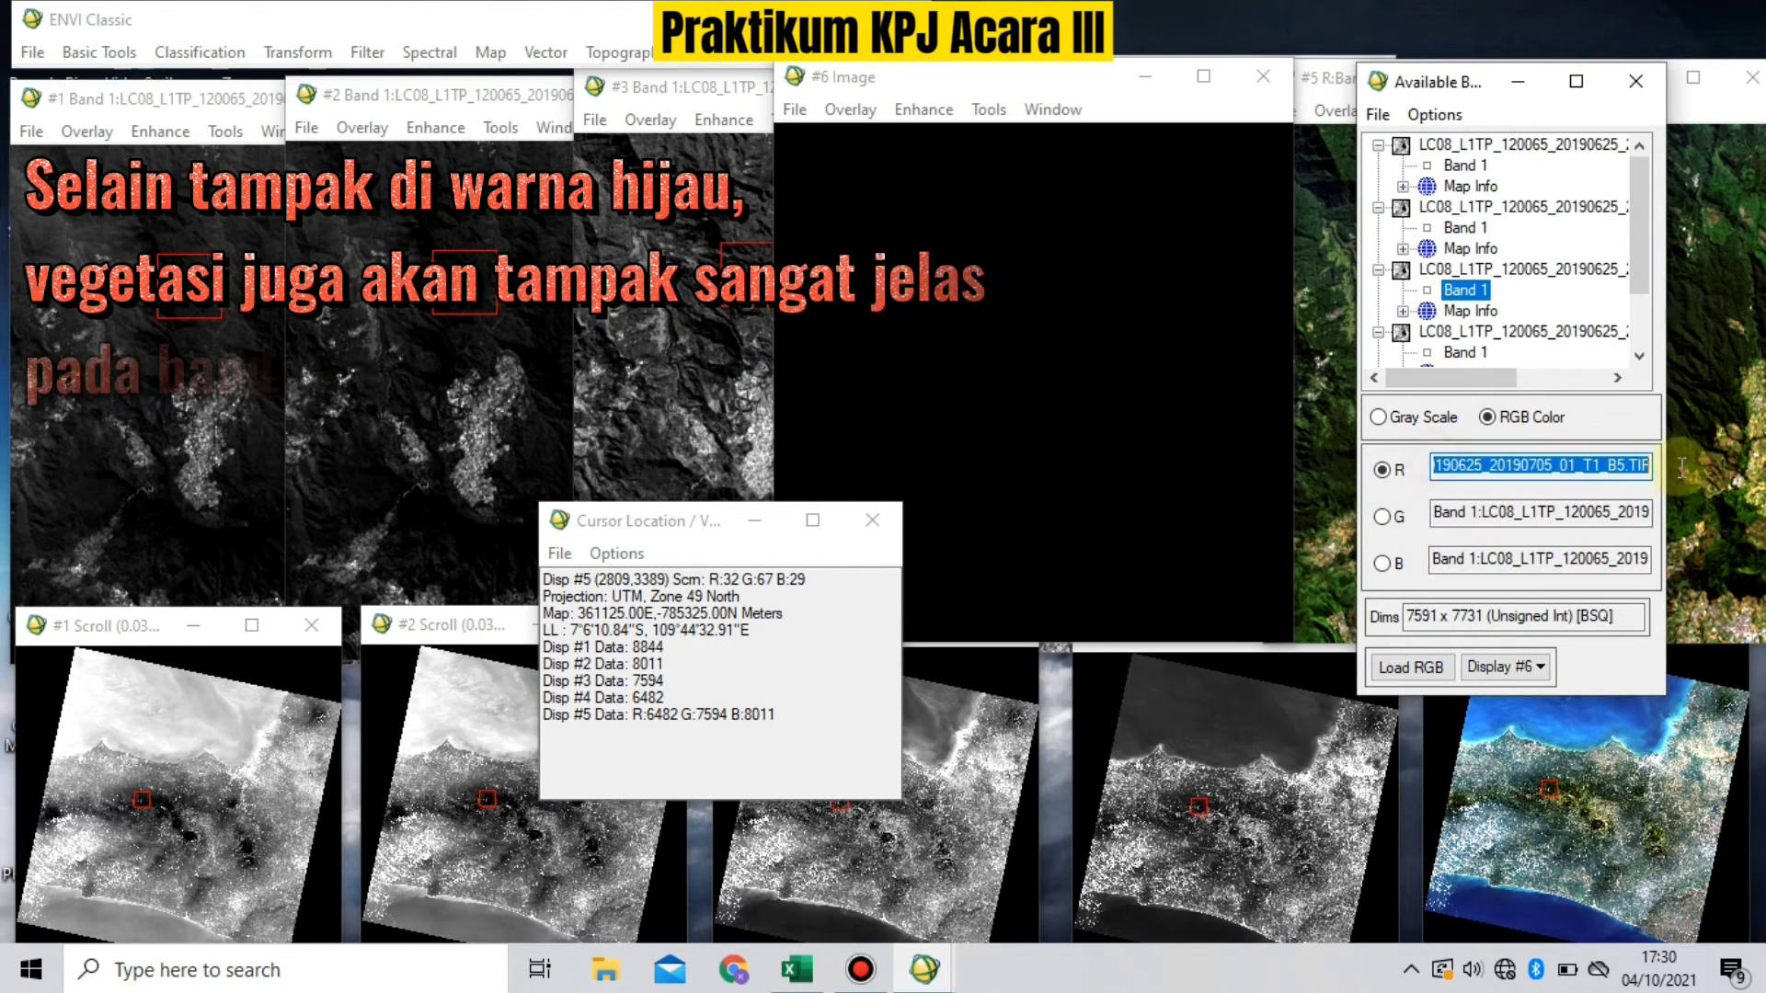
left_click(1411, 667)
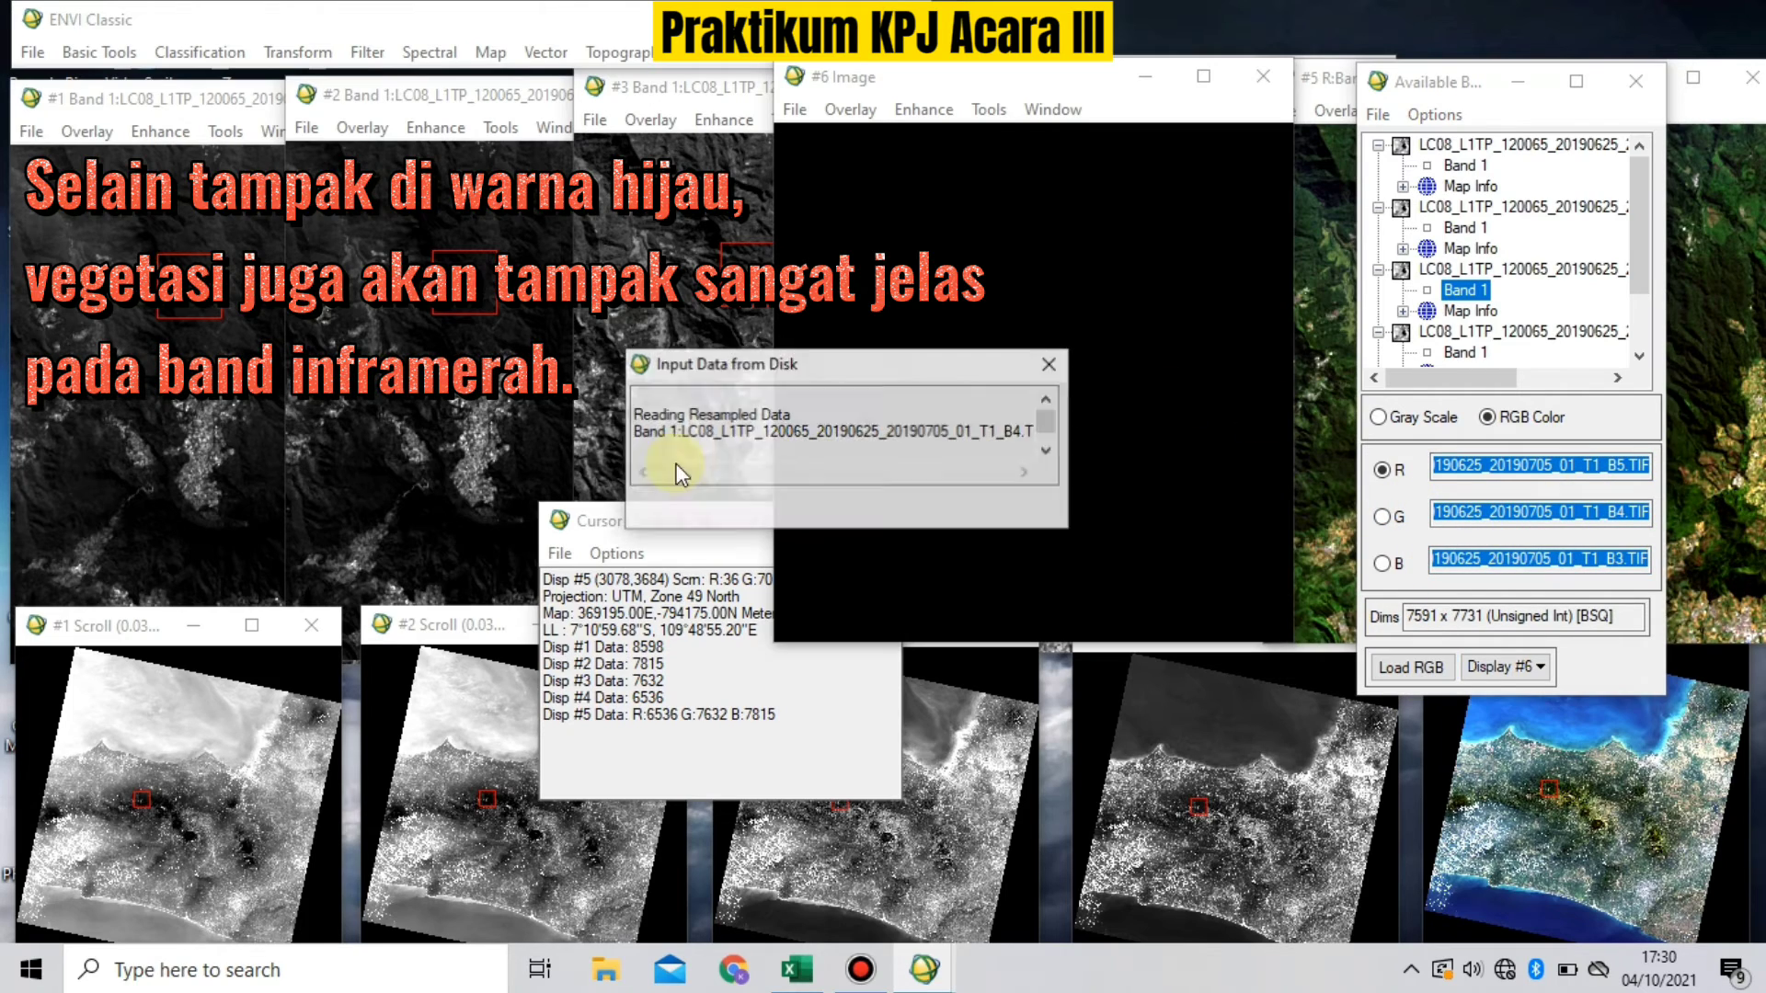
Step: Minimize the available bands list and shift the new 5-4-3 composite's windows beside display #5
left_click(1518, 80)
mouse_move(833, 81)
left_mouse_down()
mouse_move(1183, 80)
mouse_move(852, 79)
left_mouse_up()
left_click_drag(794, 643, 812, 643)
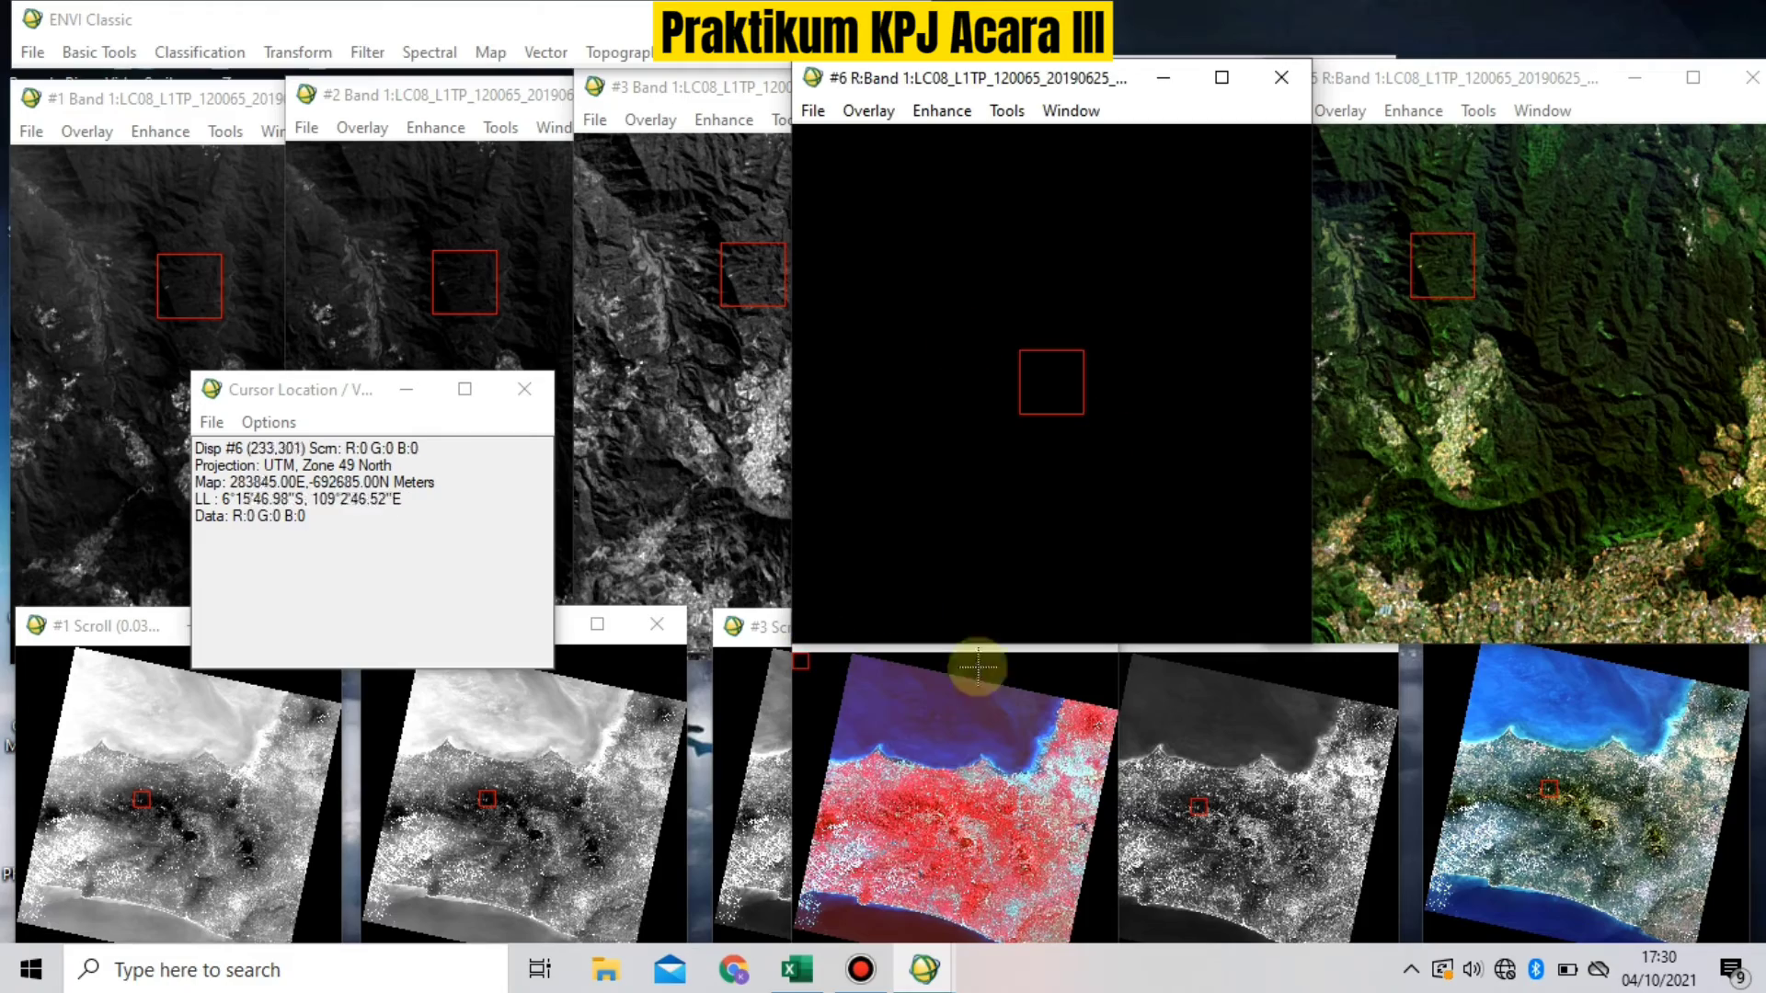
Step: Link displays #1 to #6 with the dynamic overlay on and move their shared view to the inland part of the scene
left_click(953, 814)
right_click(956, 357)
left_click(1039, 394)
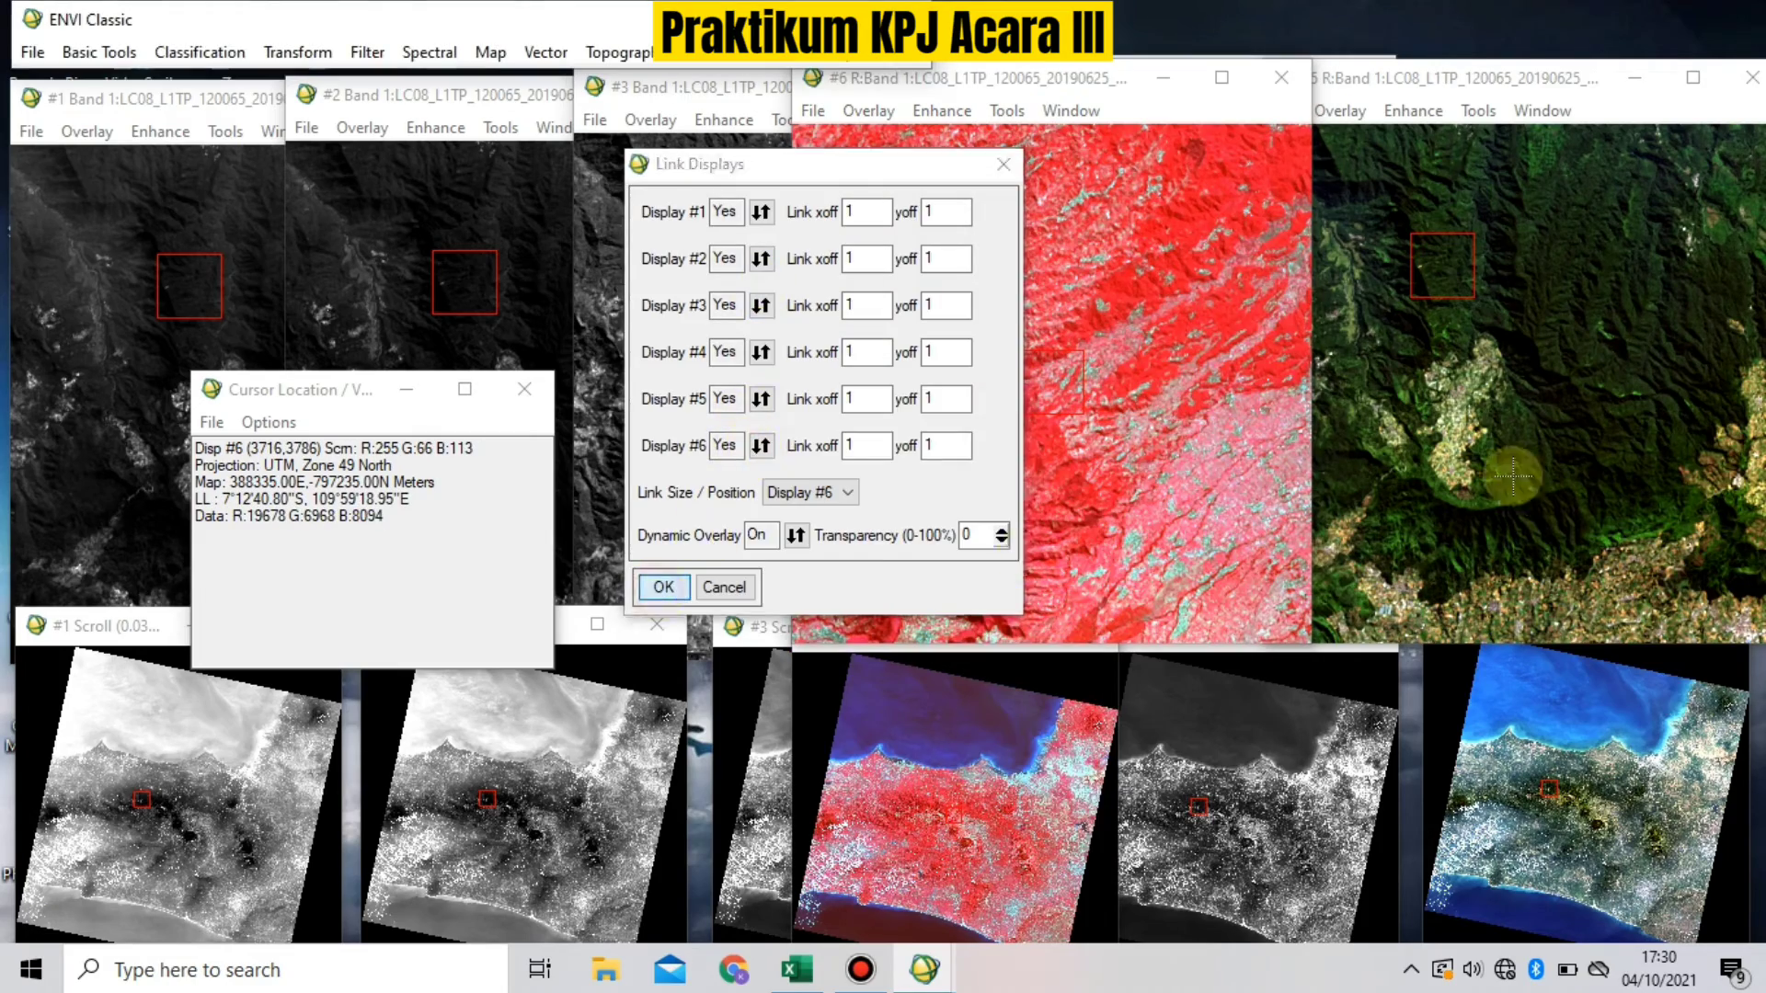
left_click(662, 583)
left_click_drag(861, 828, 913, 827)
Step: Spread out the linked image windows so all six displays are visible, and move the cursor location readout to the lower middle
left_click(157, 100)
left_click_drag(555, 97, 409, 93)
left_click(709, 94)
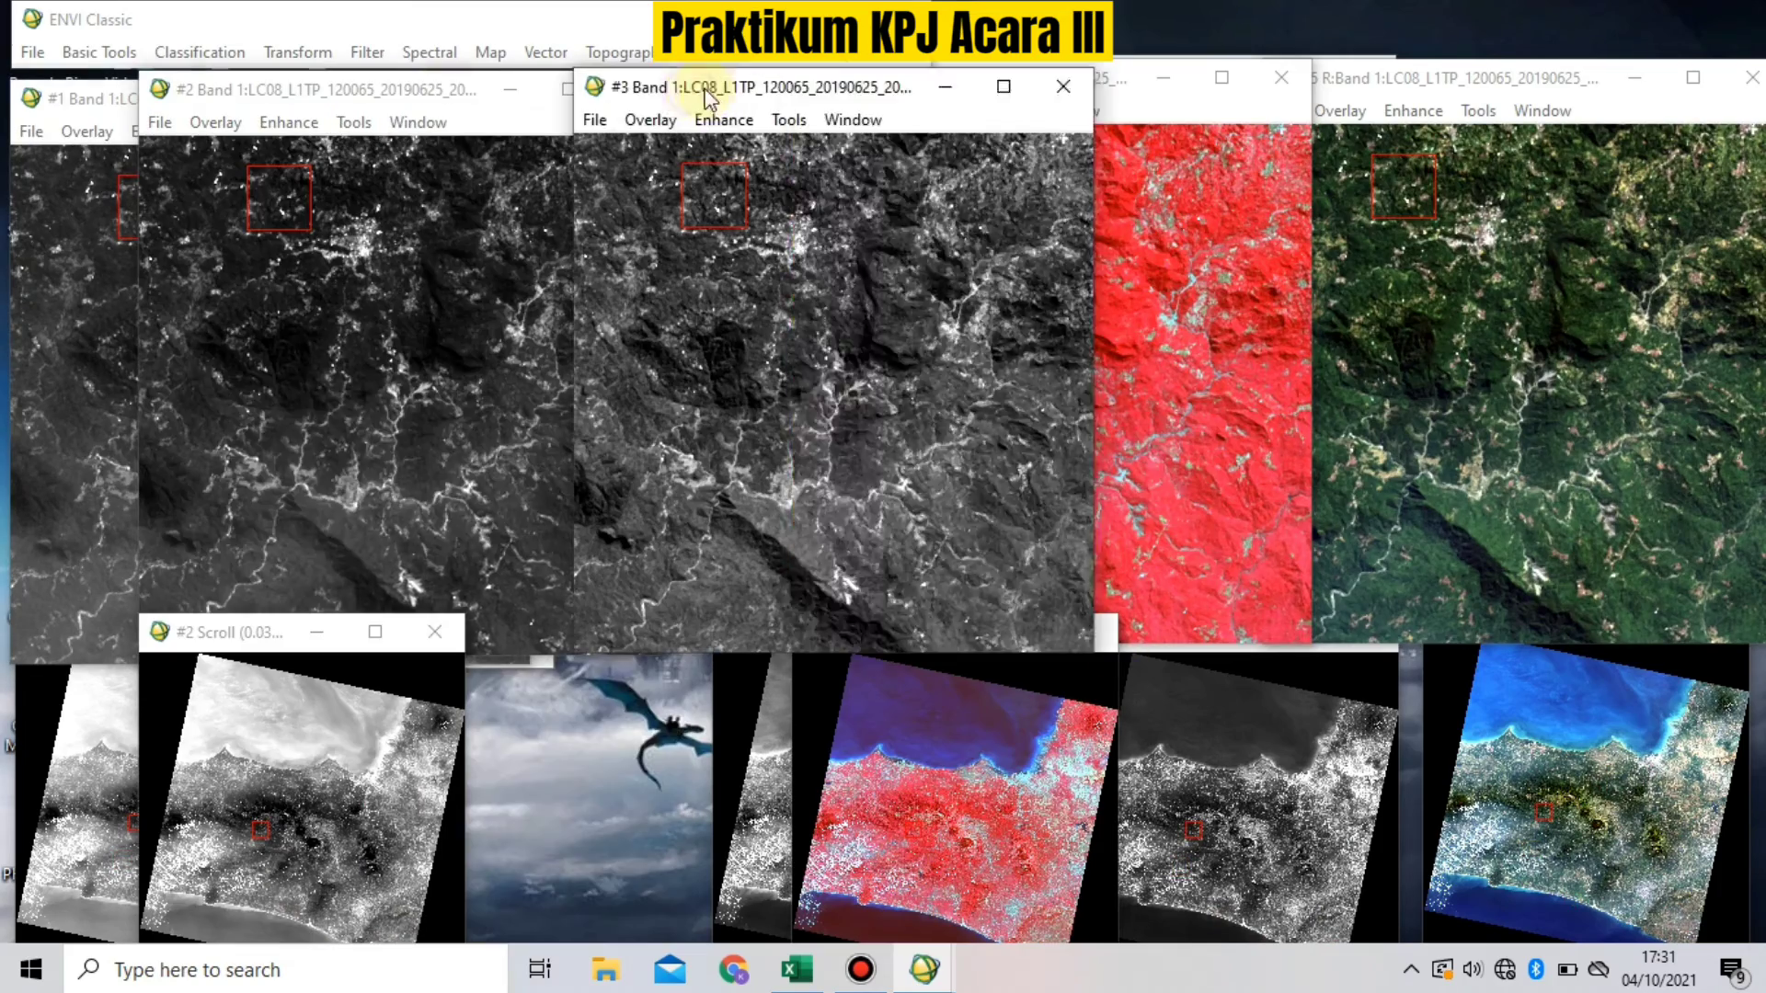
left_click(1292, 111)
left_click_drag(987, 84, 1094, 300)
left_click(1148, 85)
left_click(1451, 274)
left_click(1583, 81)
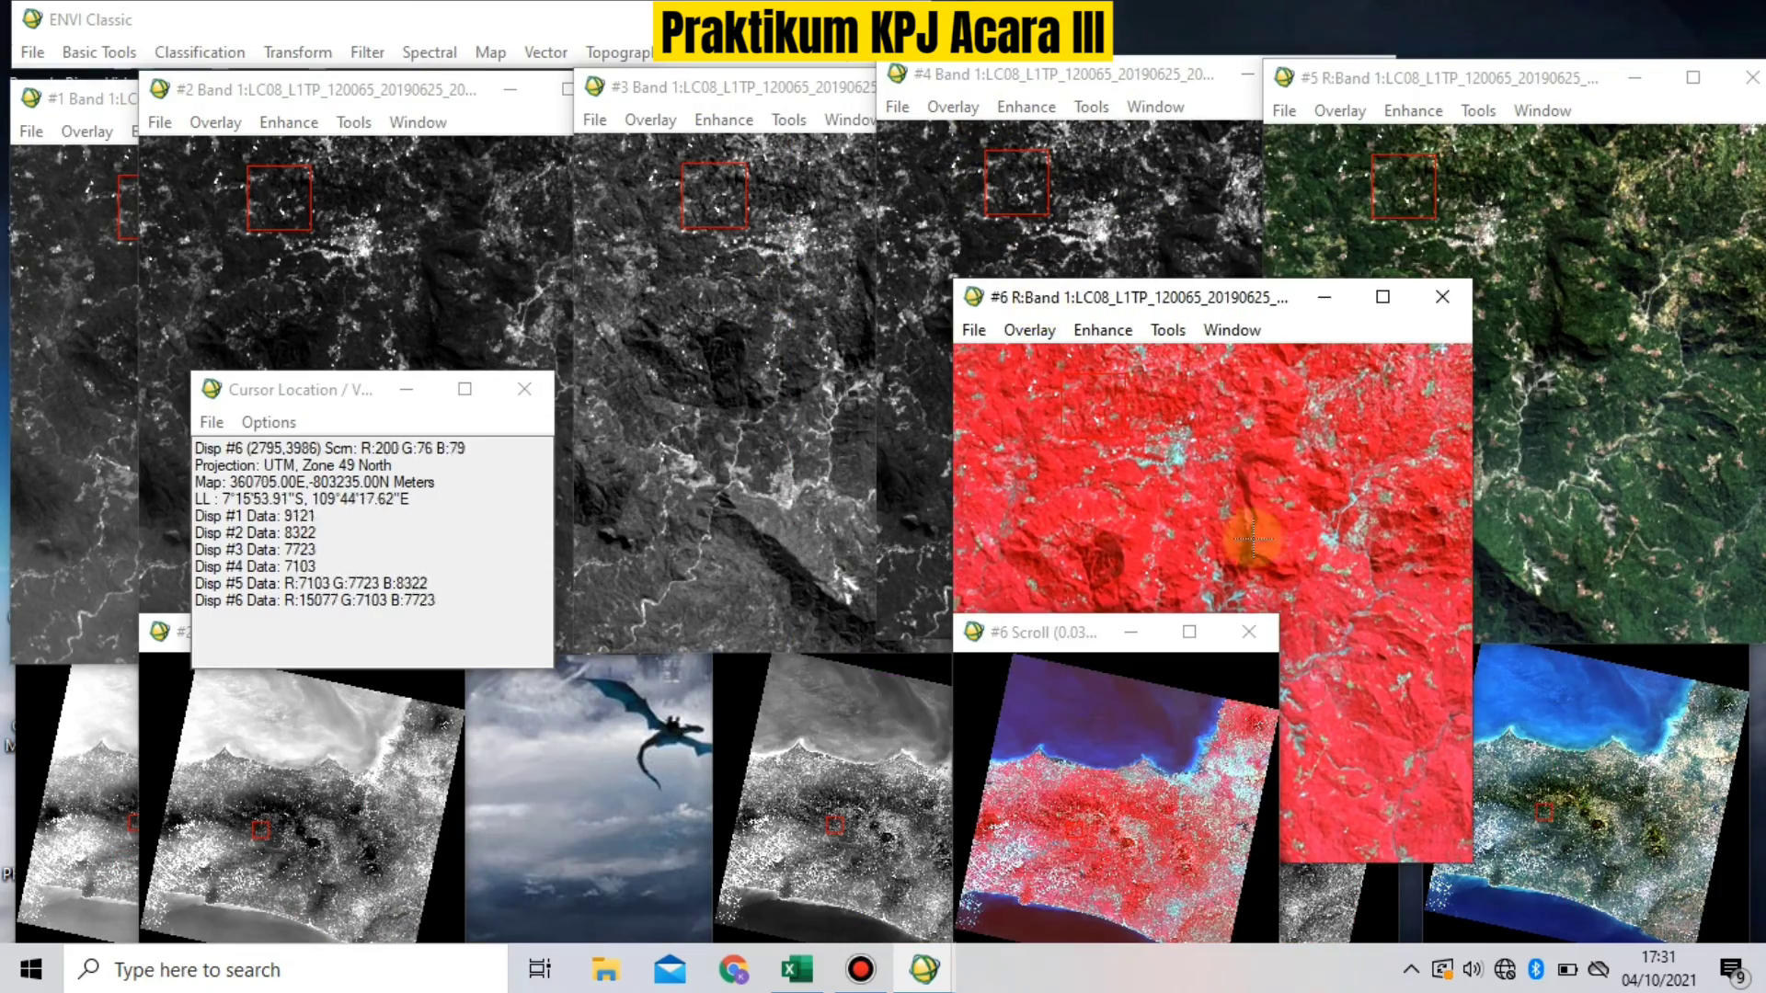
left_click_drag(332, 402, 579, 608)
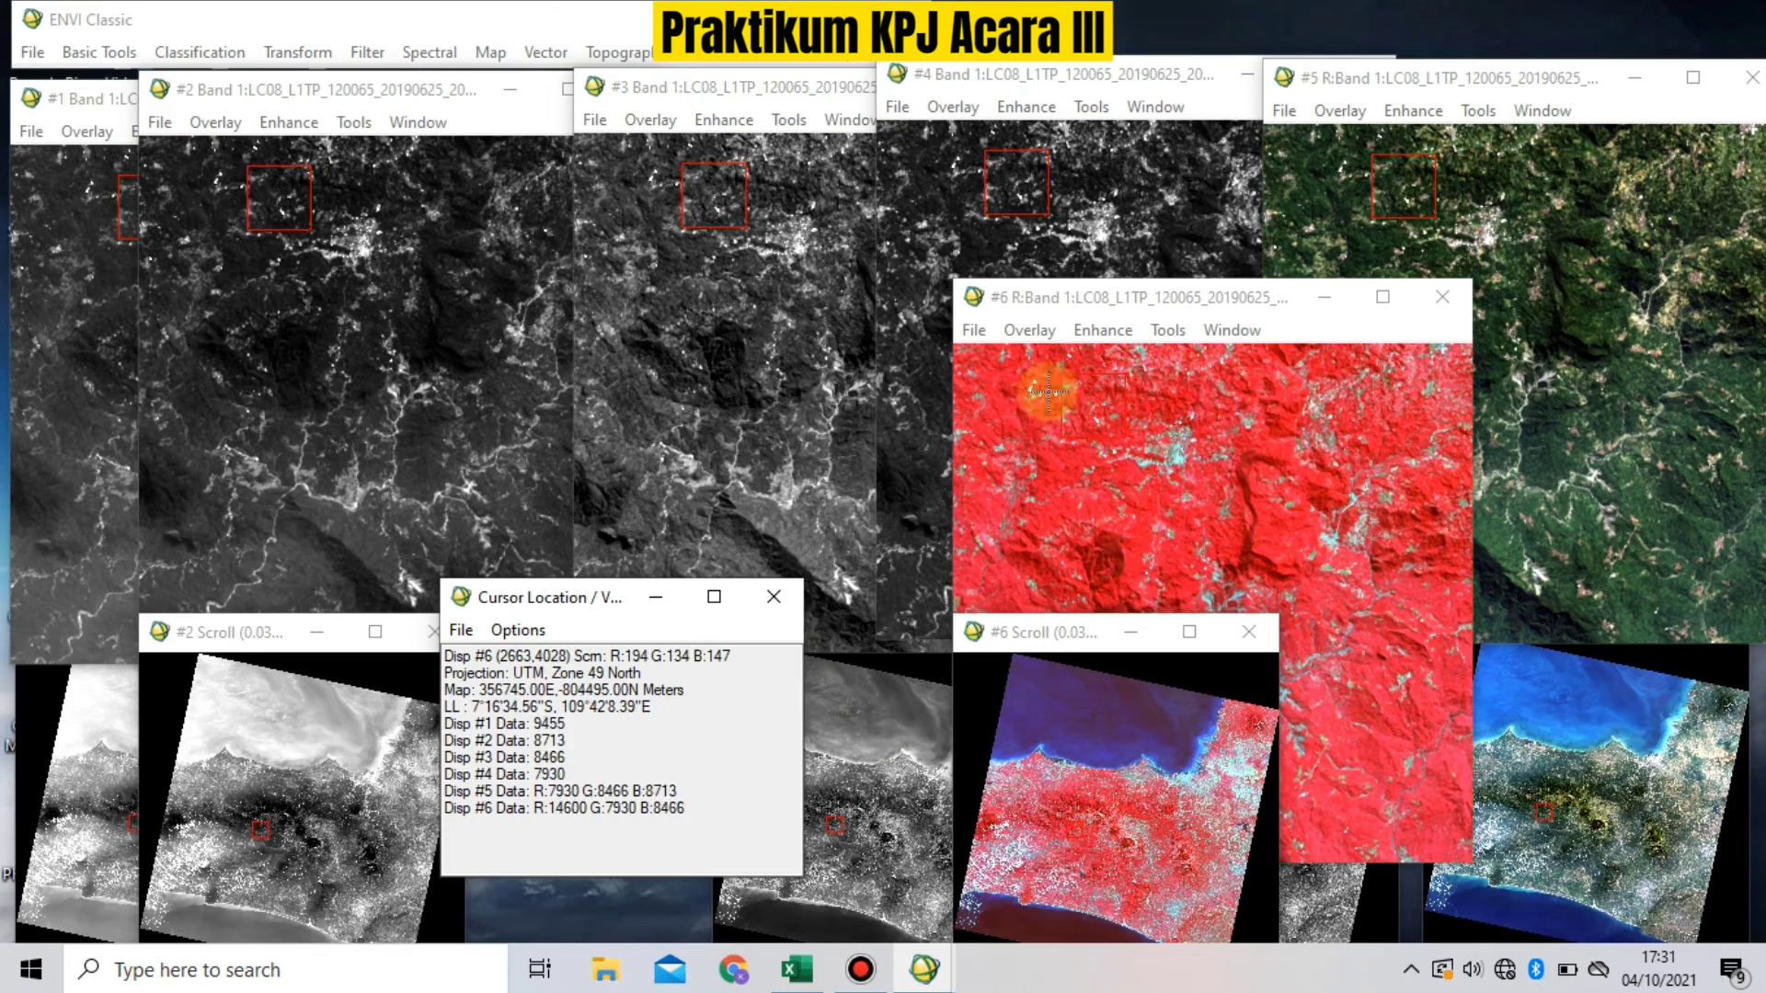
Step: Switch to the Excel workbook Grafik Pantulan and bring its band value tables into view
left_click(901, 20)
left_click(871, 570)
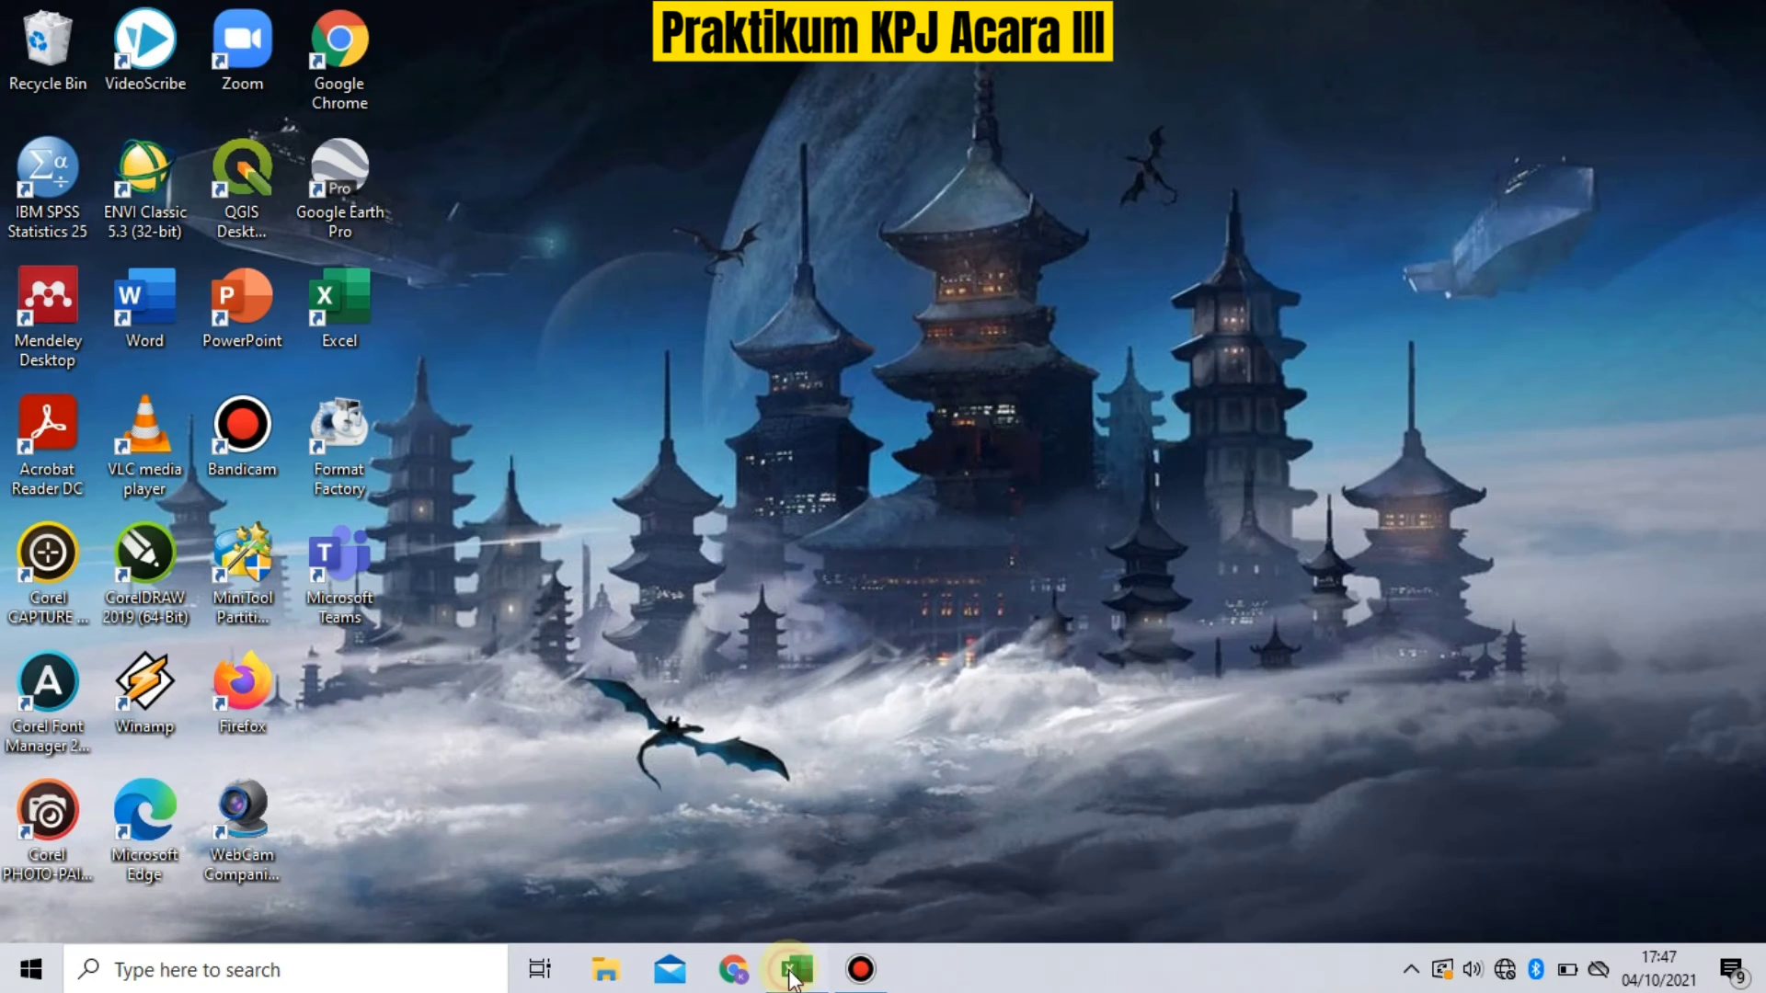
left_click(793, 970)
left_click_drag(1315, 896, 1218, 897)
scroll(382, 571, "up", 3)
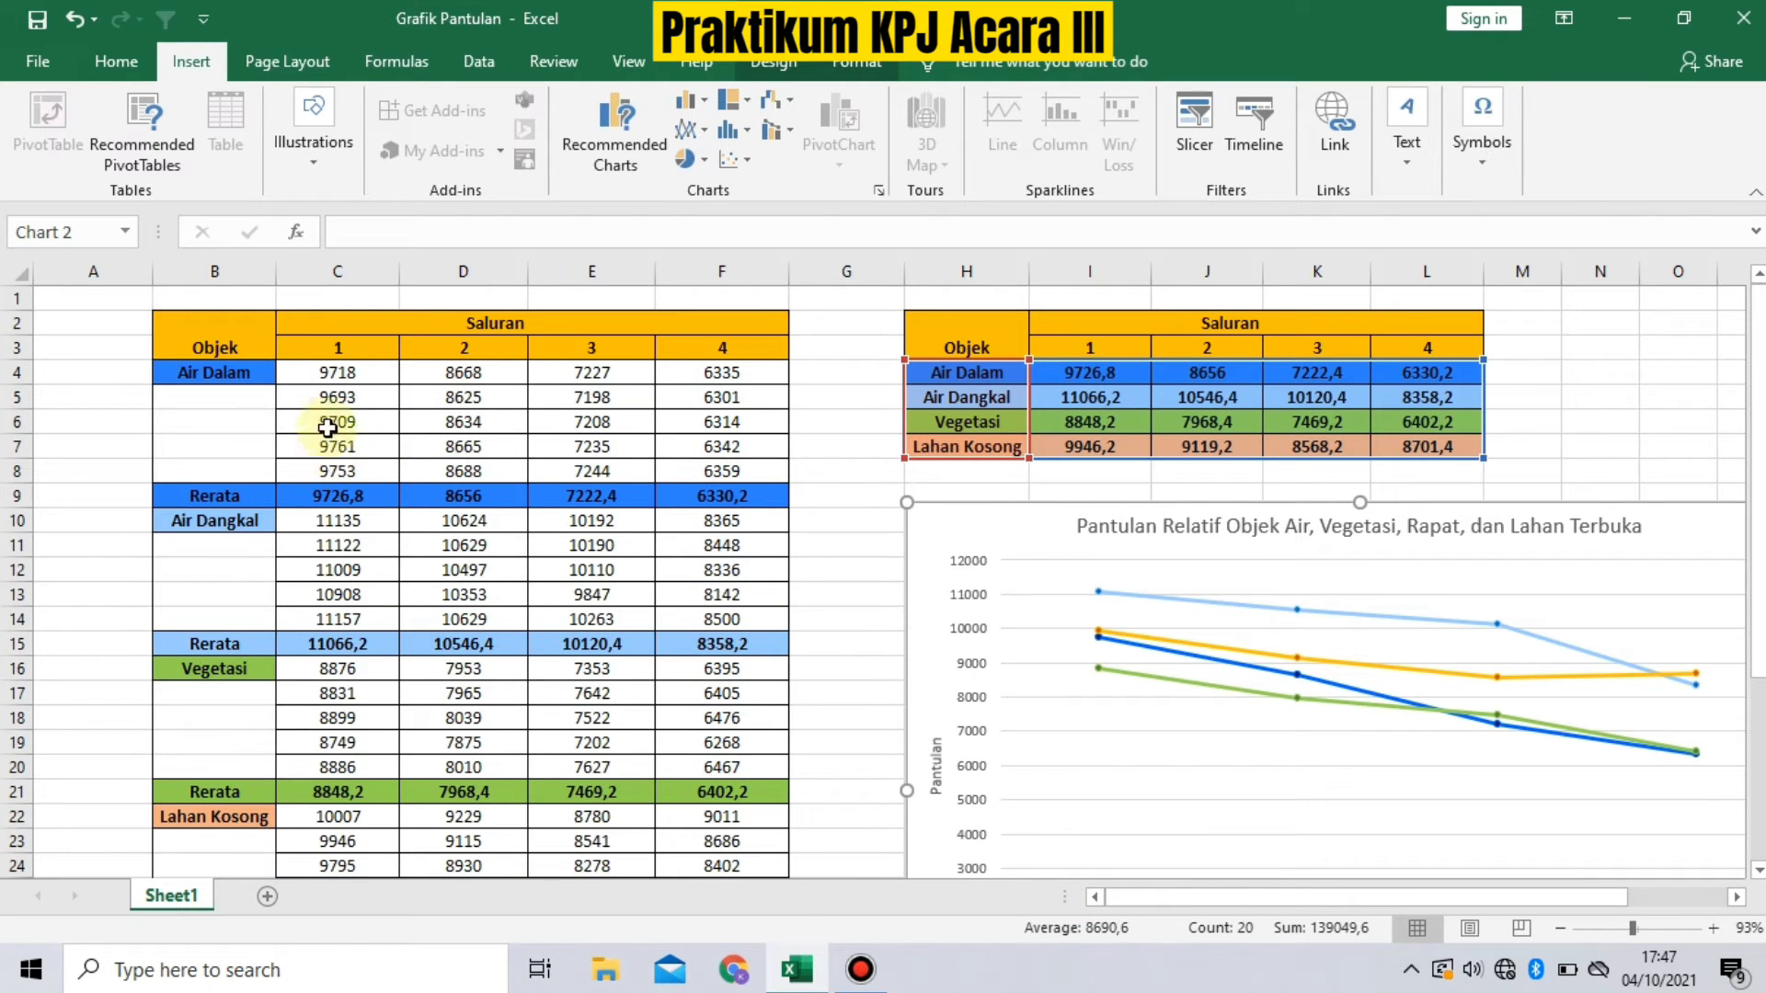
Step: Review the headers of the sample table, covering the Objek column and Saluran 1 to 4
left_click(231, 333)
left_click(501, 326)
left_click(338, 347)
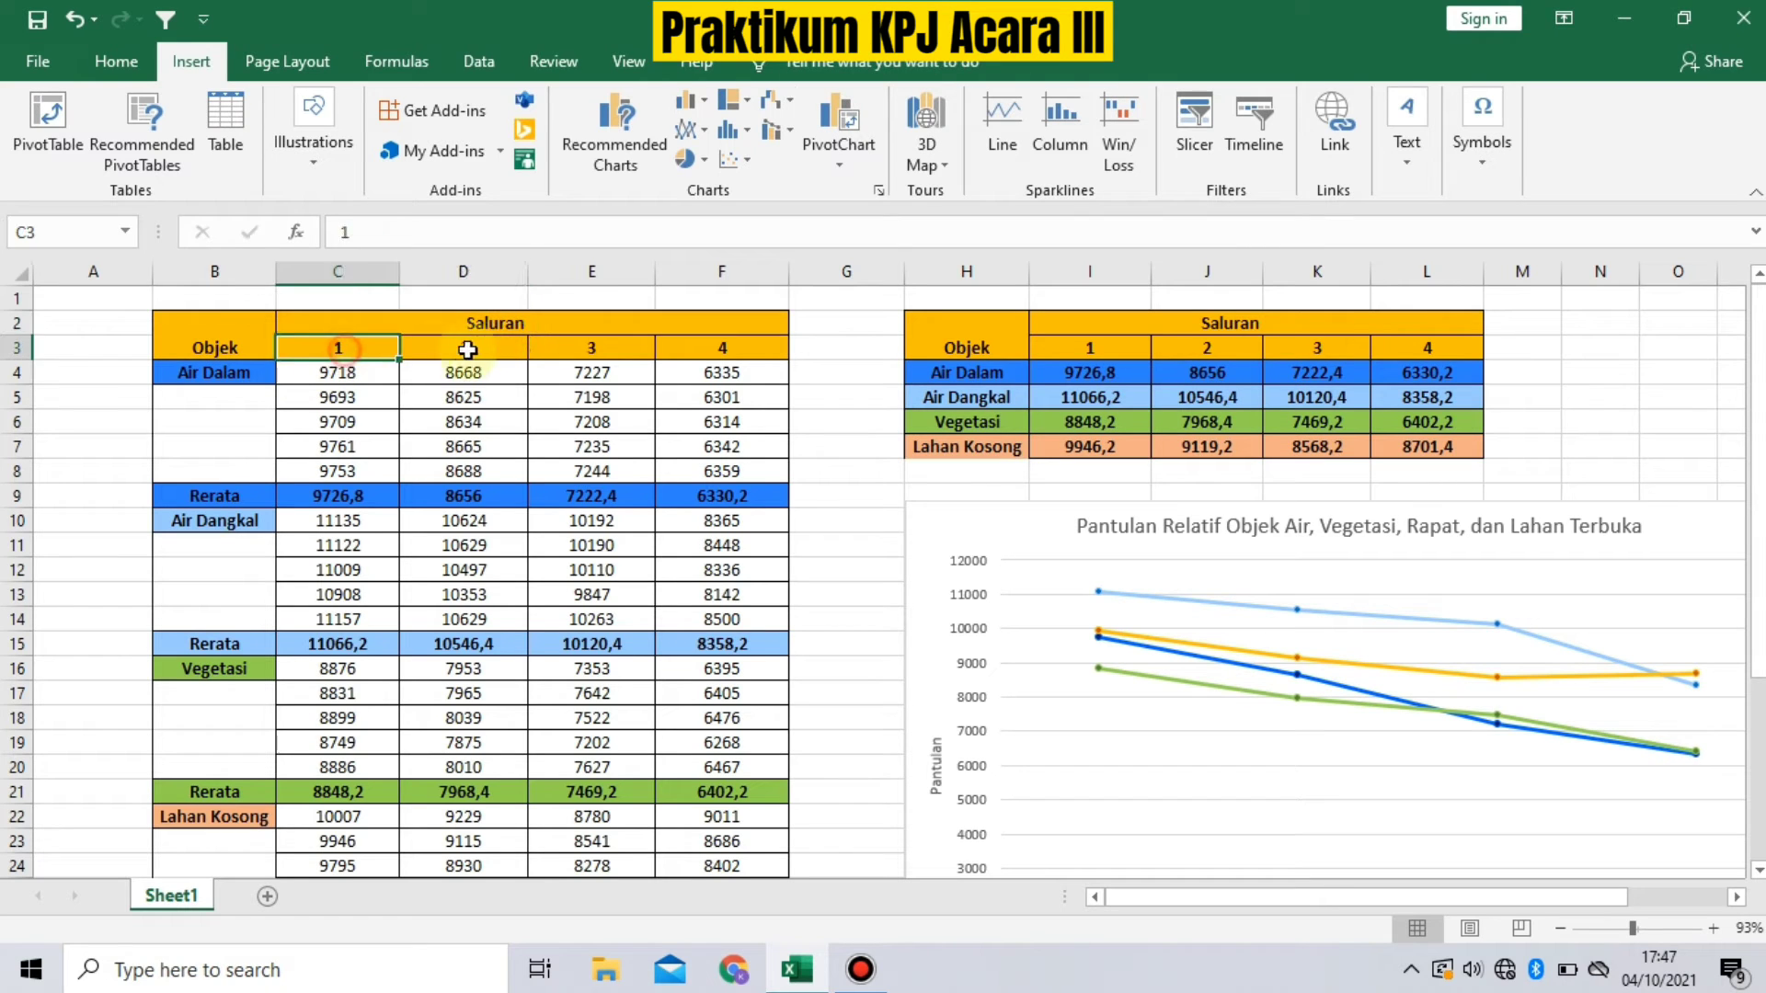
key("Right")
key("Right")
key("Right")
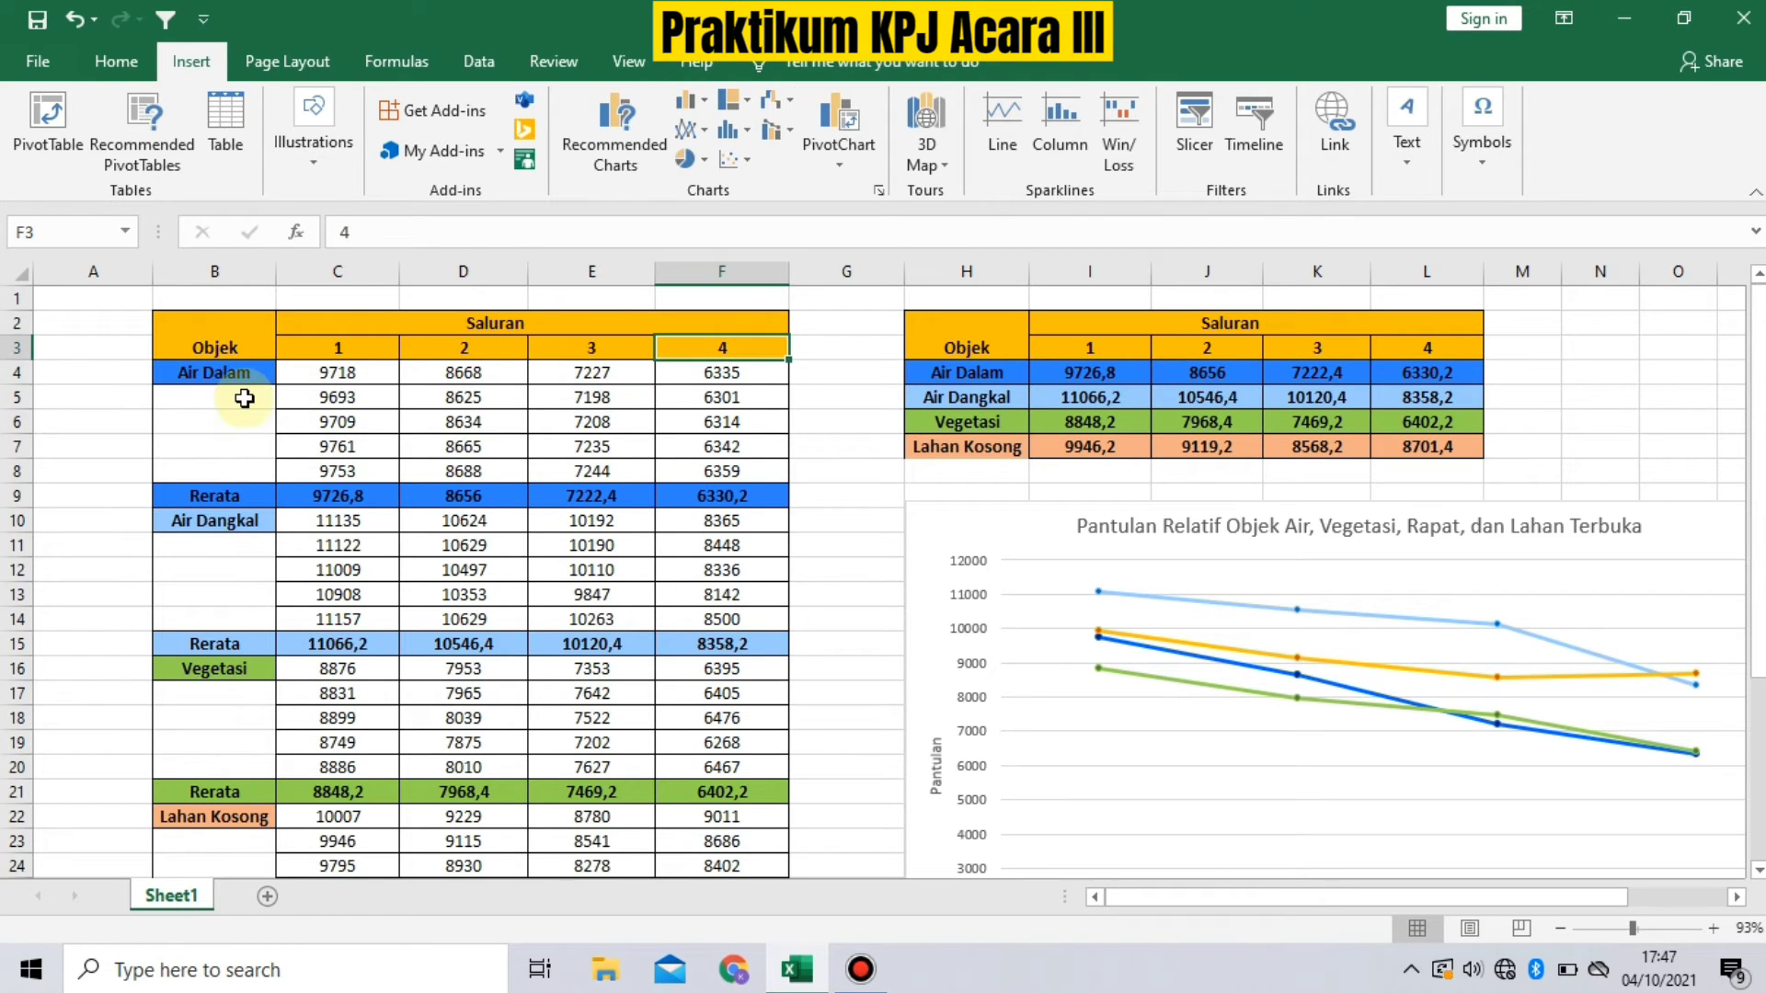
Step: Examine the five Air Dalam samples, their Rerata row and the sample rows of the other objects
left_click(222, 375)
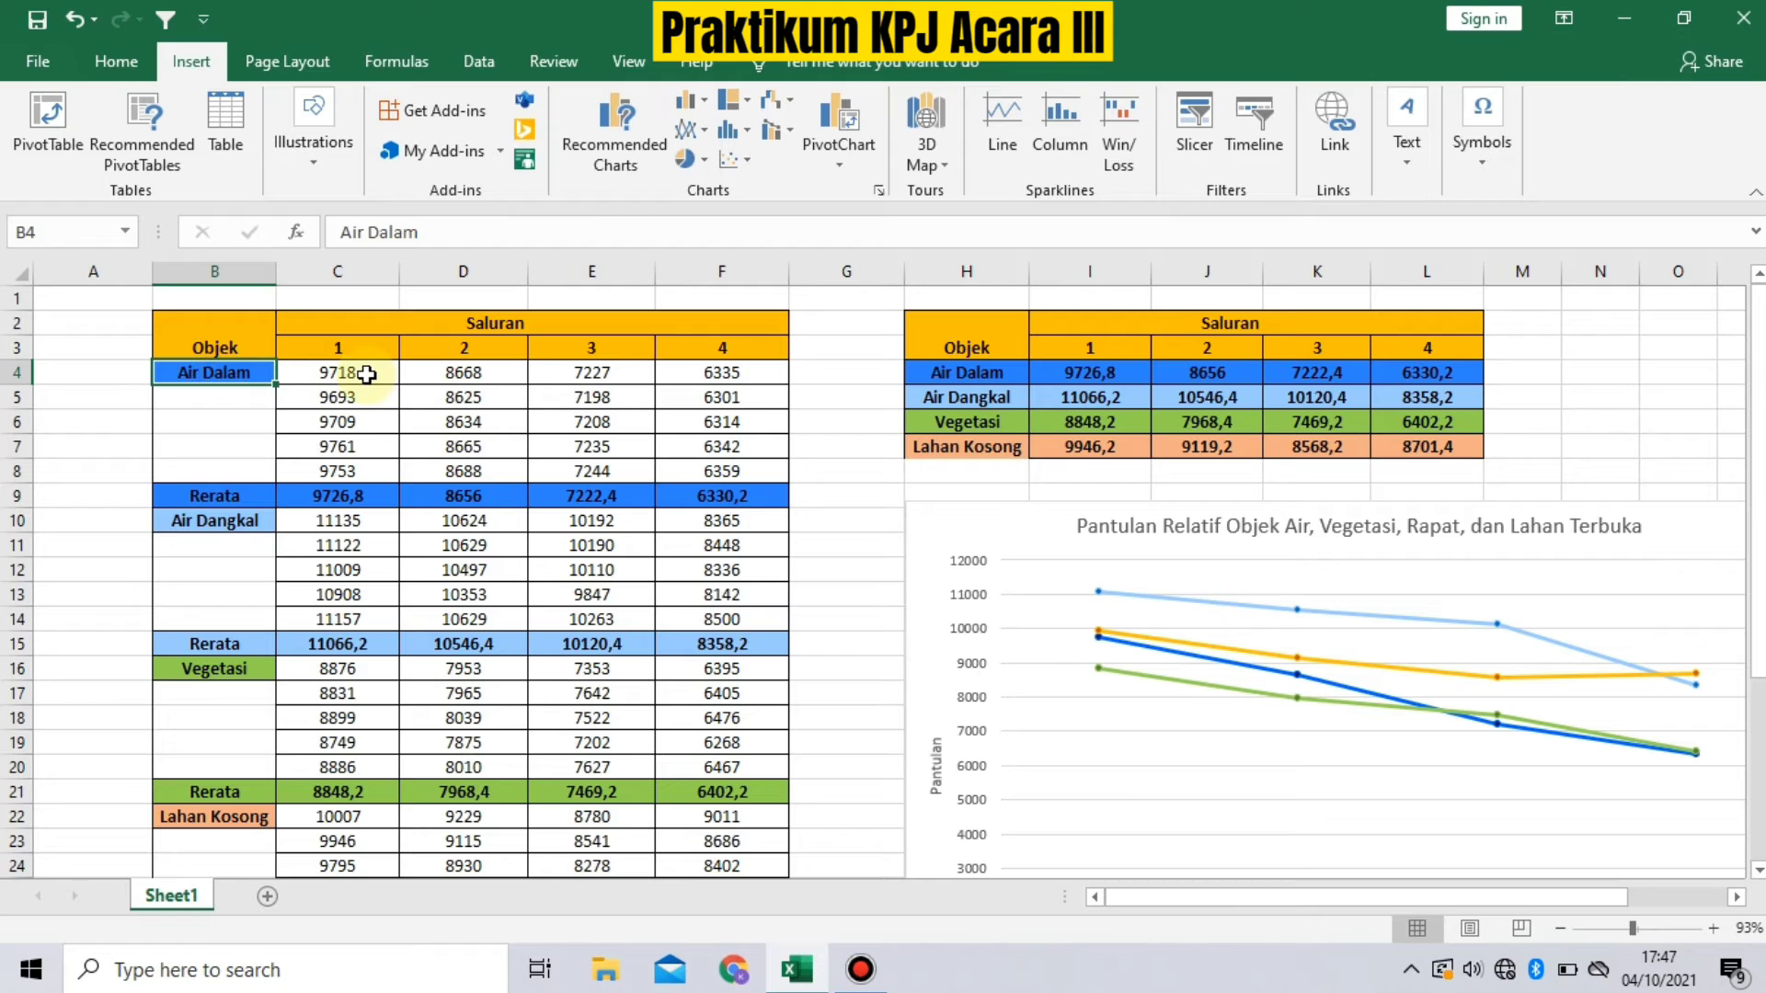
left_click_drag(366, 374, 722, 467)
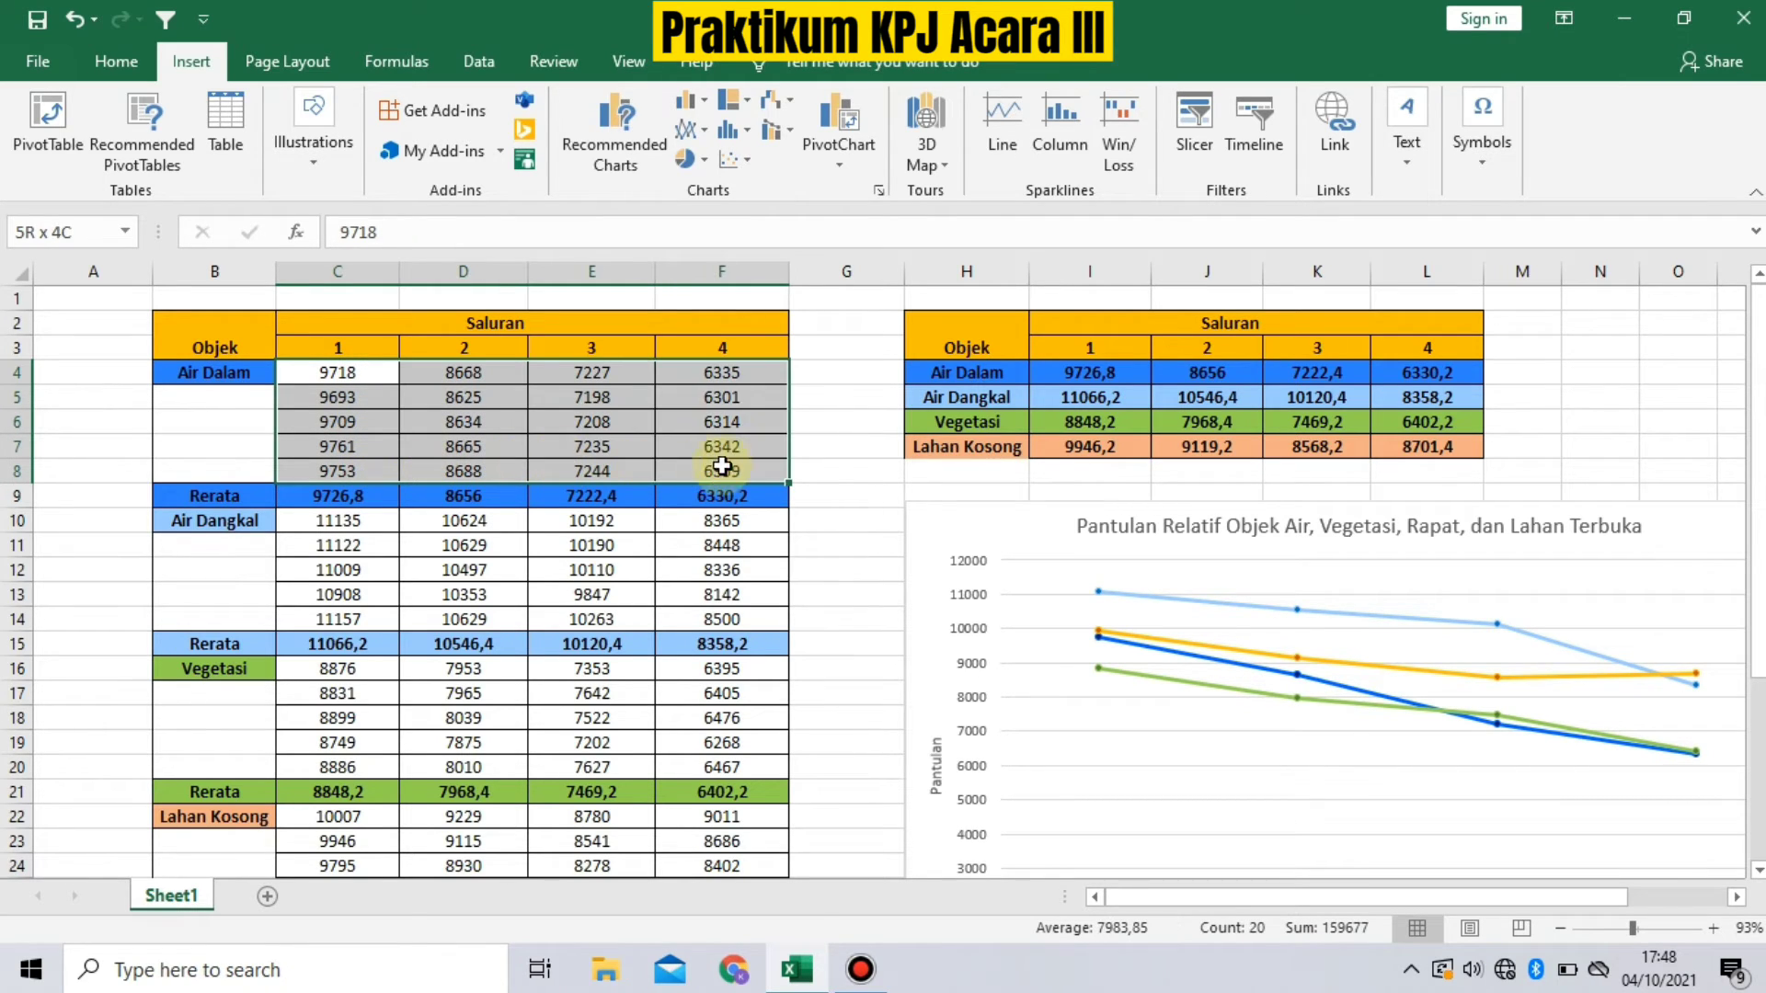
left_click_drag(193, 499, 748, 502)
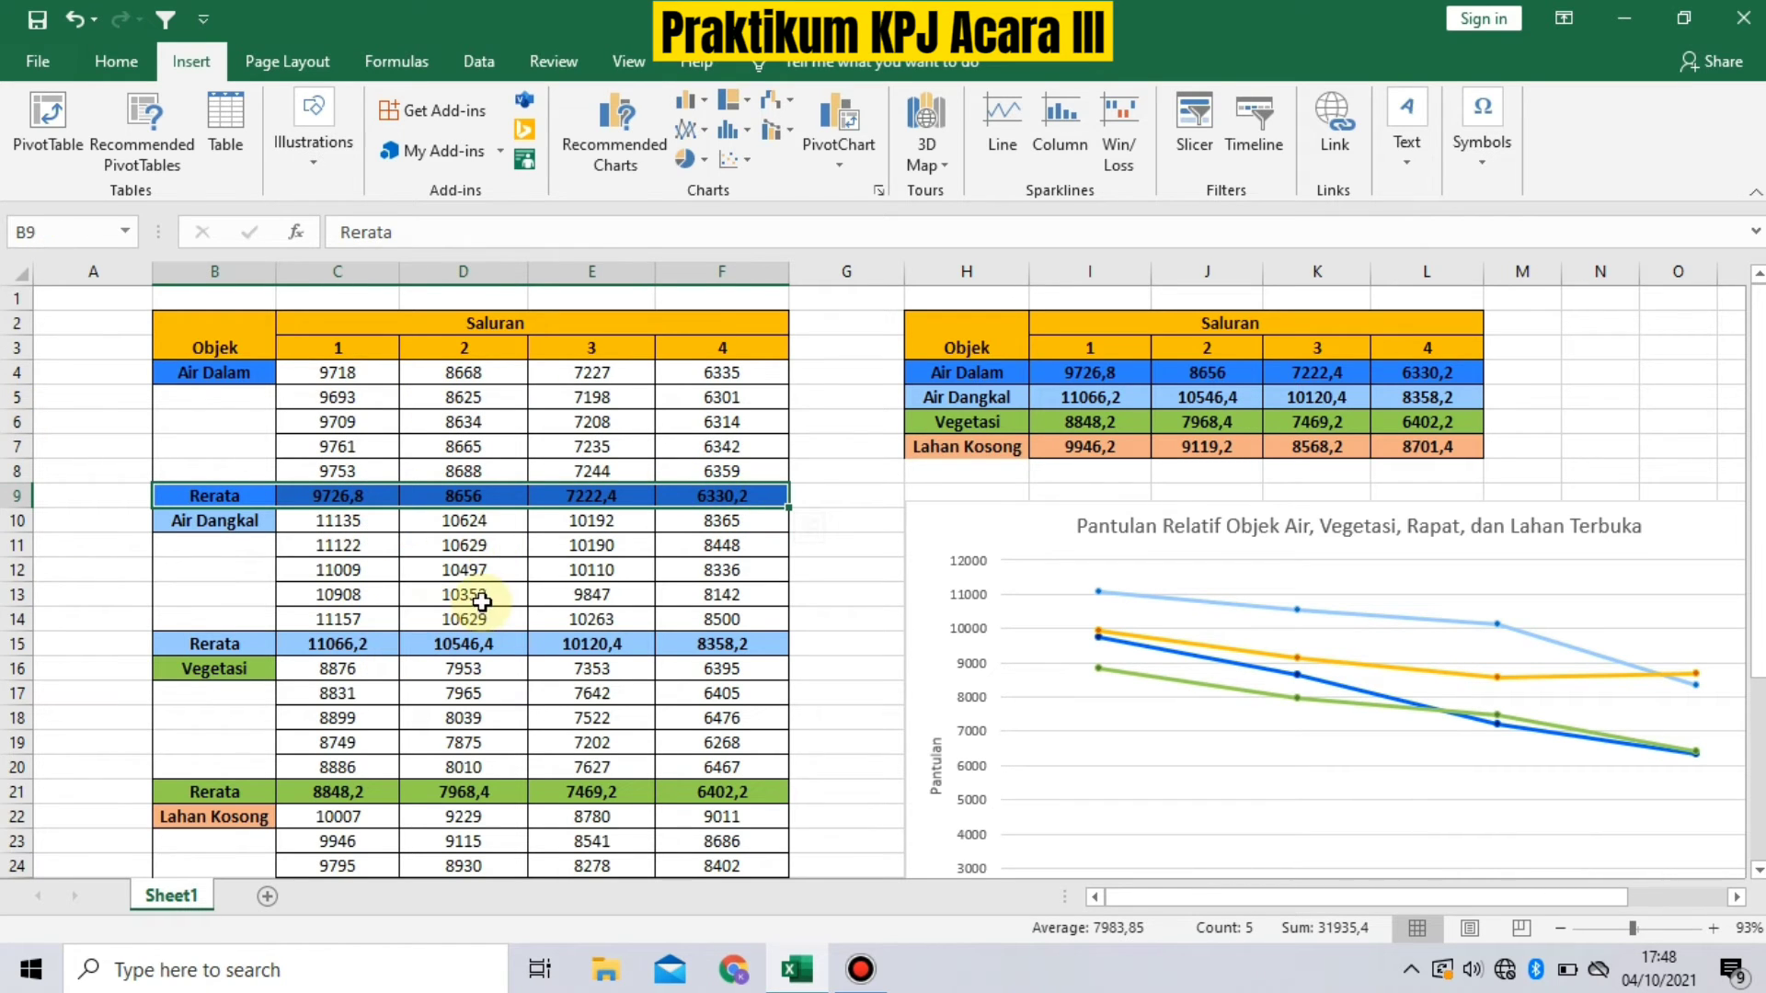
scroll(482, 602, "down", 2)
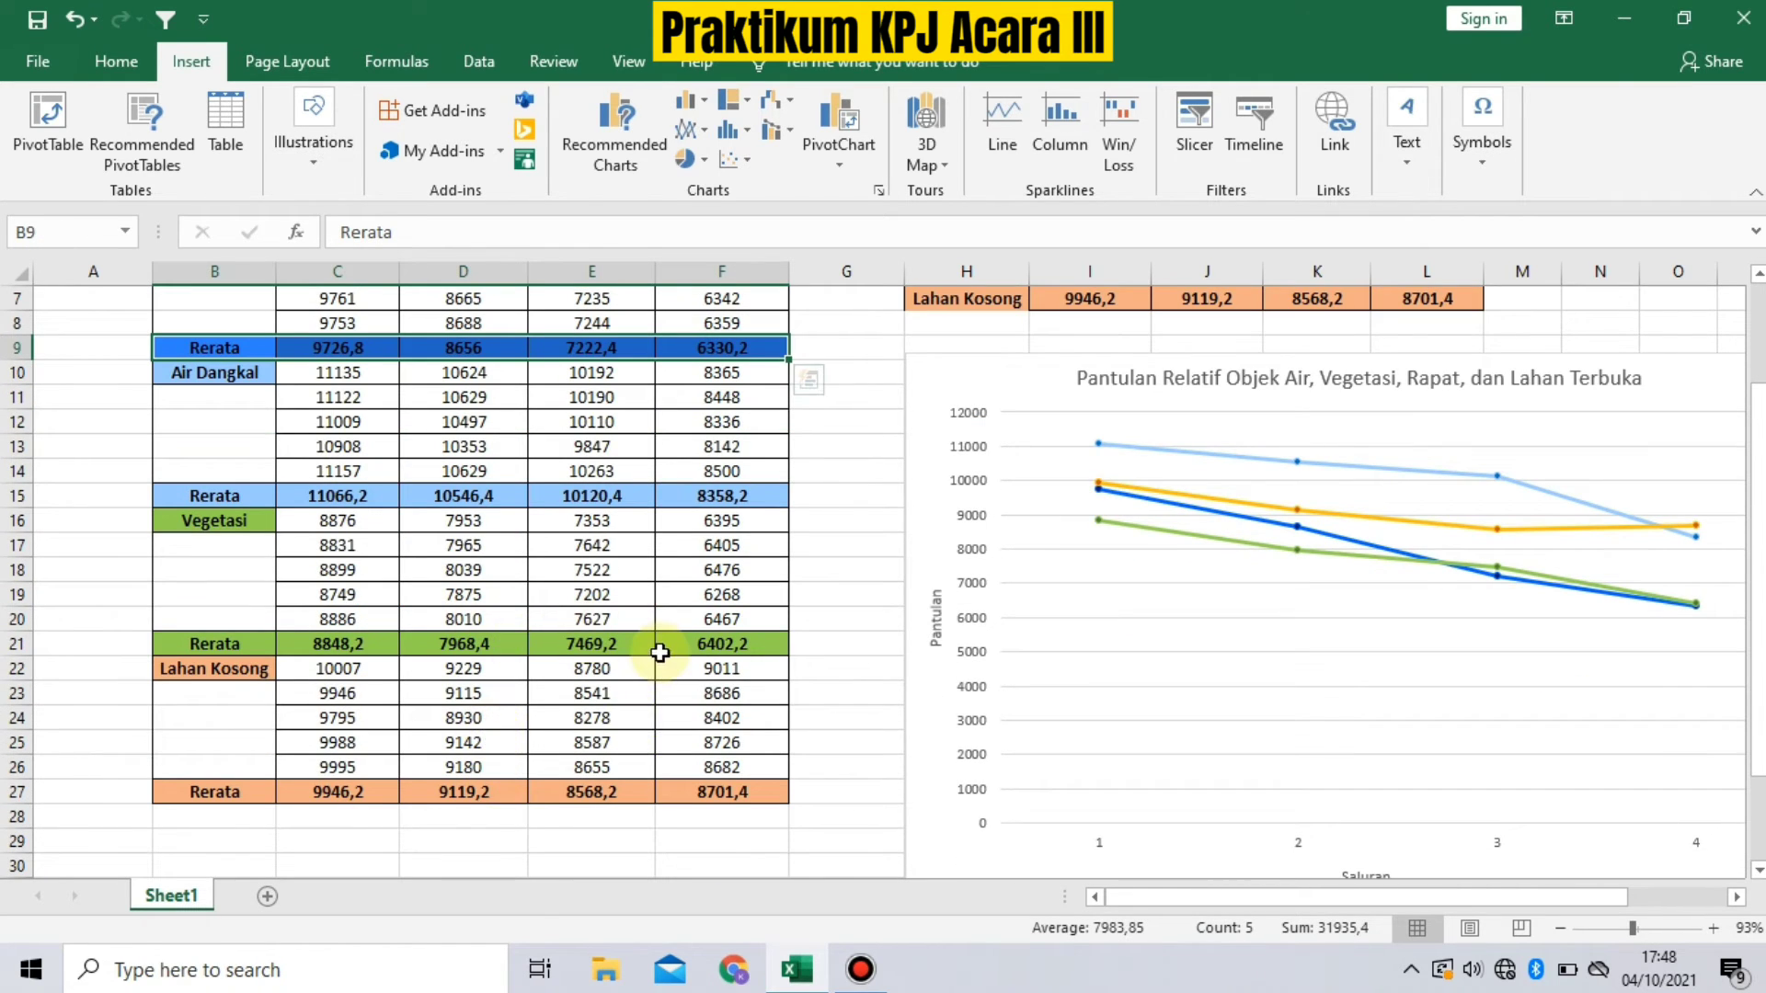
scroll(660, 652, "up", 2)
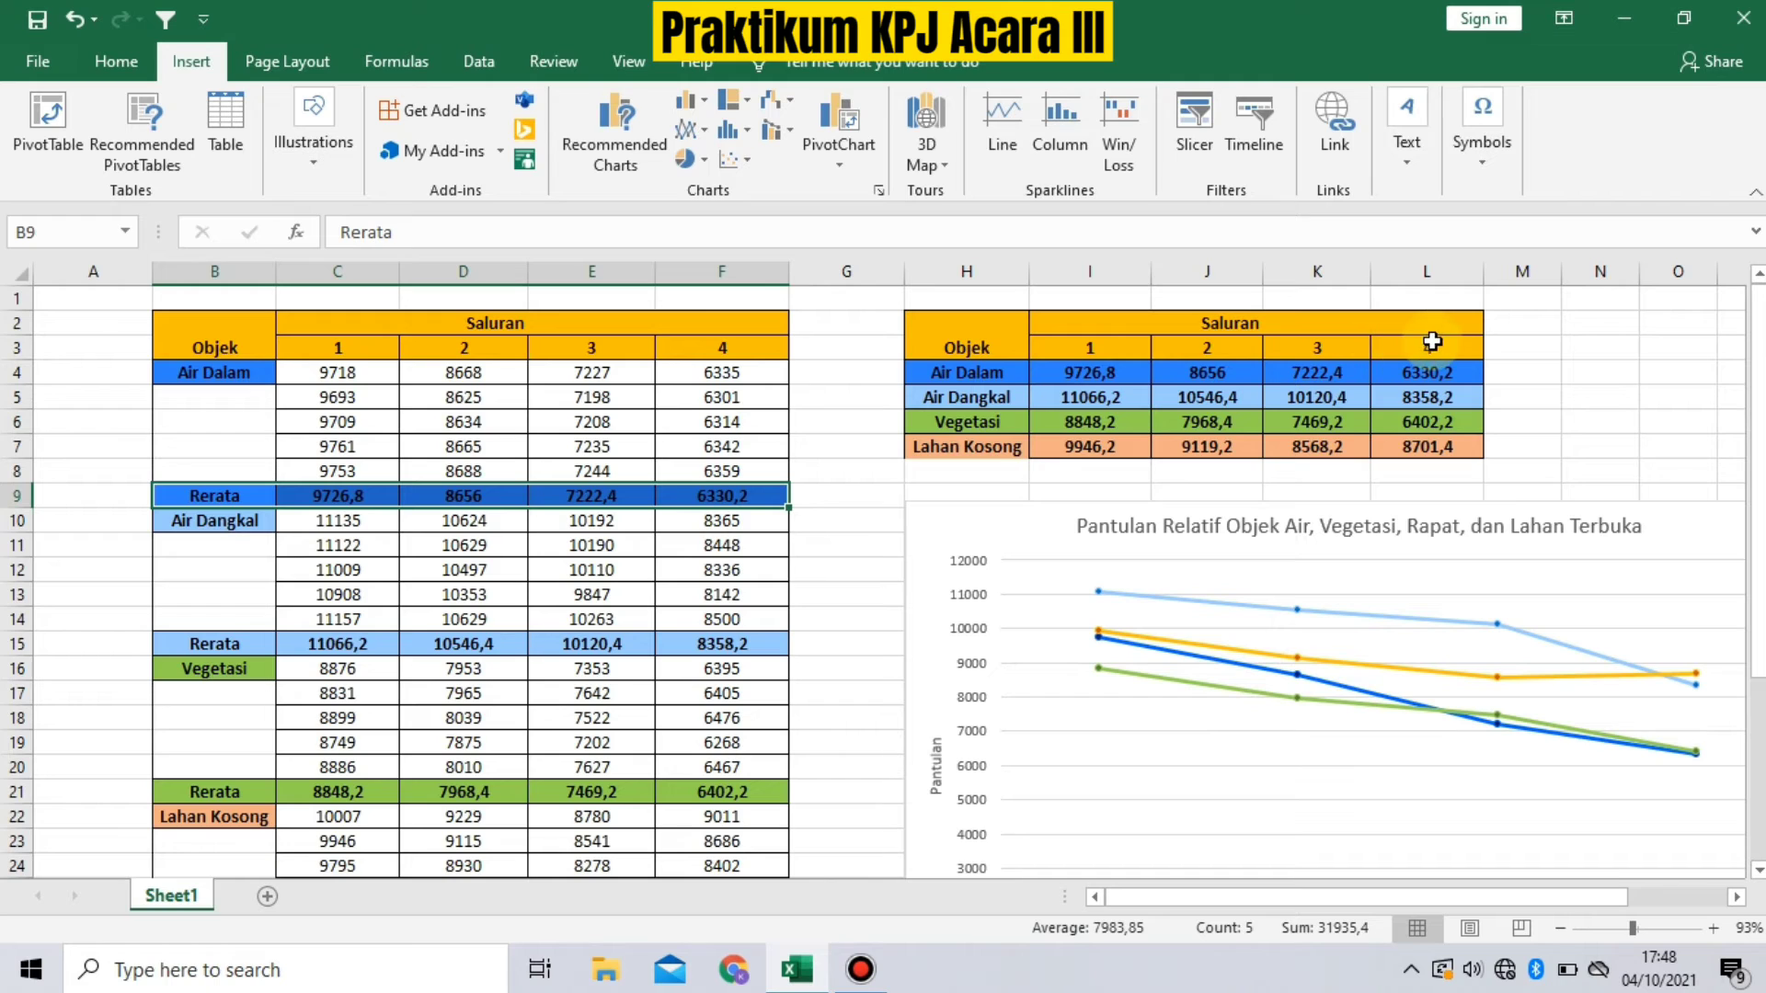
Step: Insert a 2-D line chart with markers from the object averages in H4:L7, and delete that new chart
left_click_drag(958, 369, 1417, 444)
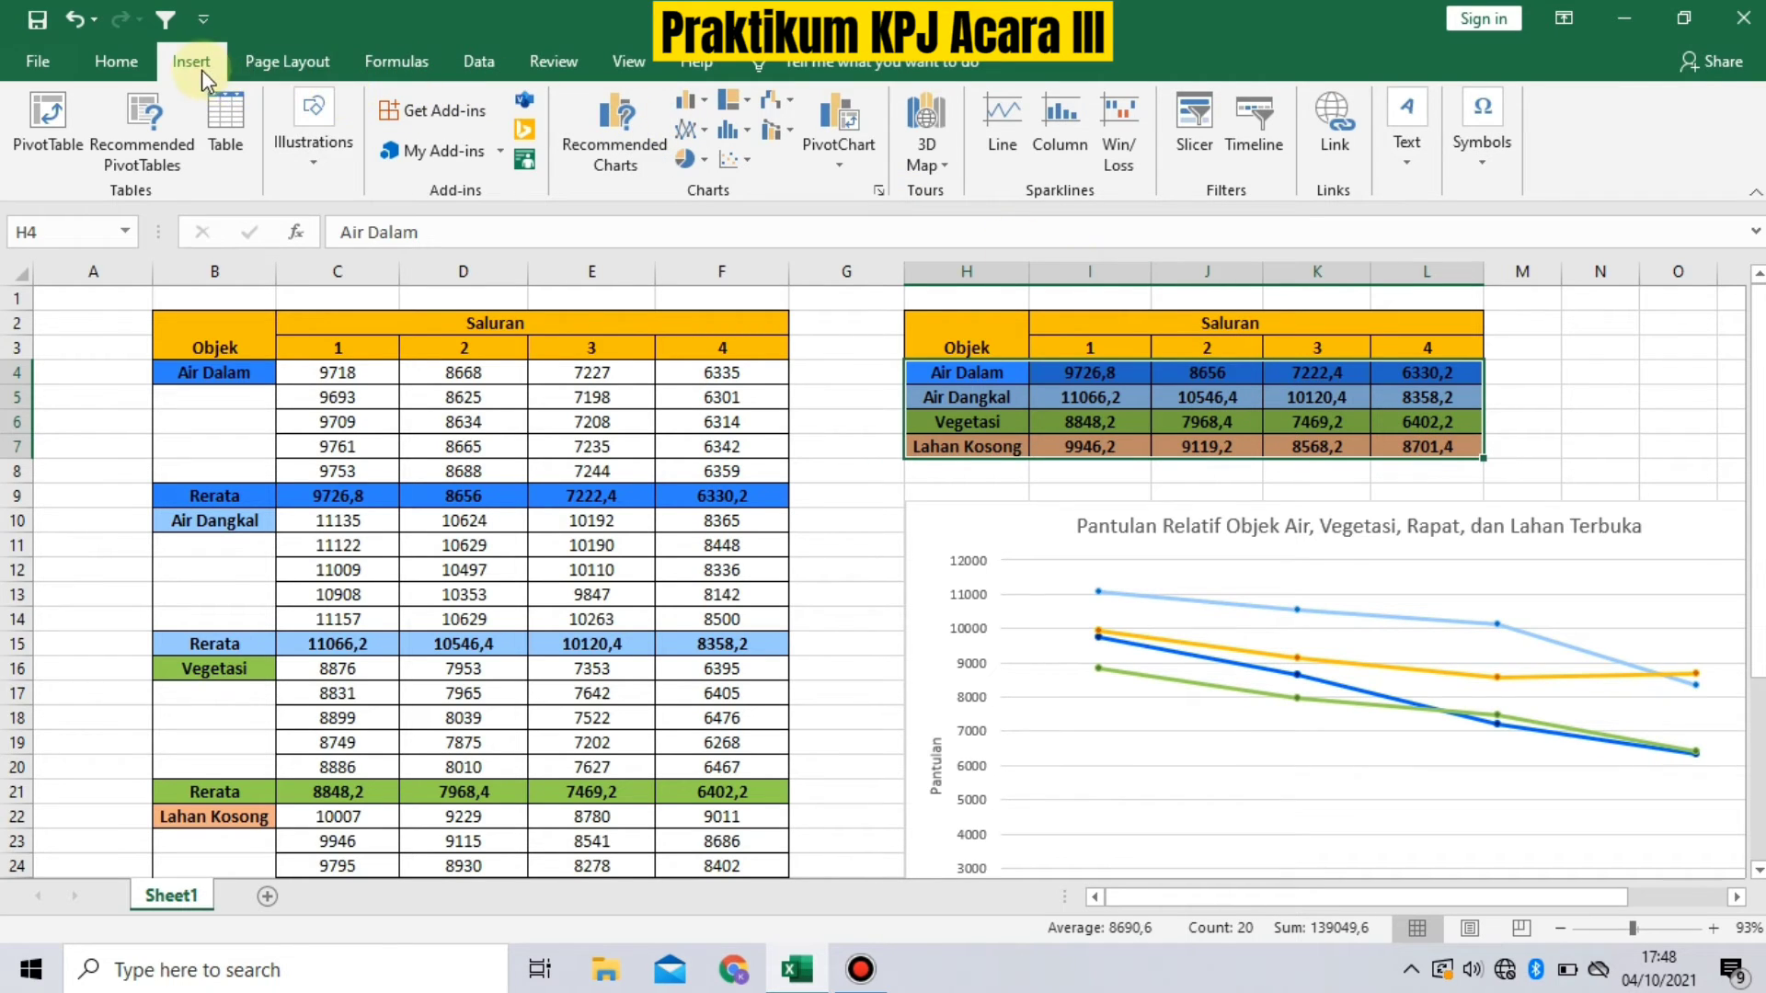
left_click(710, 131)
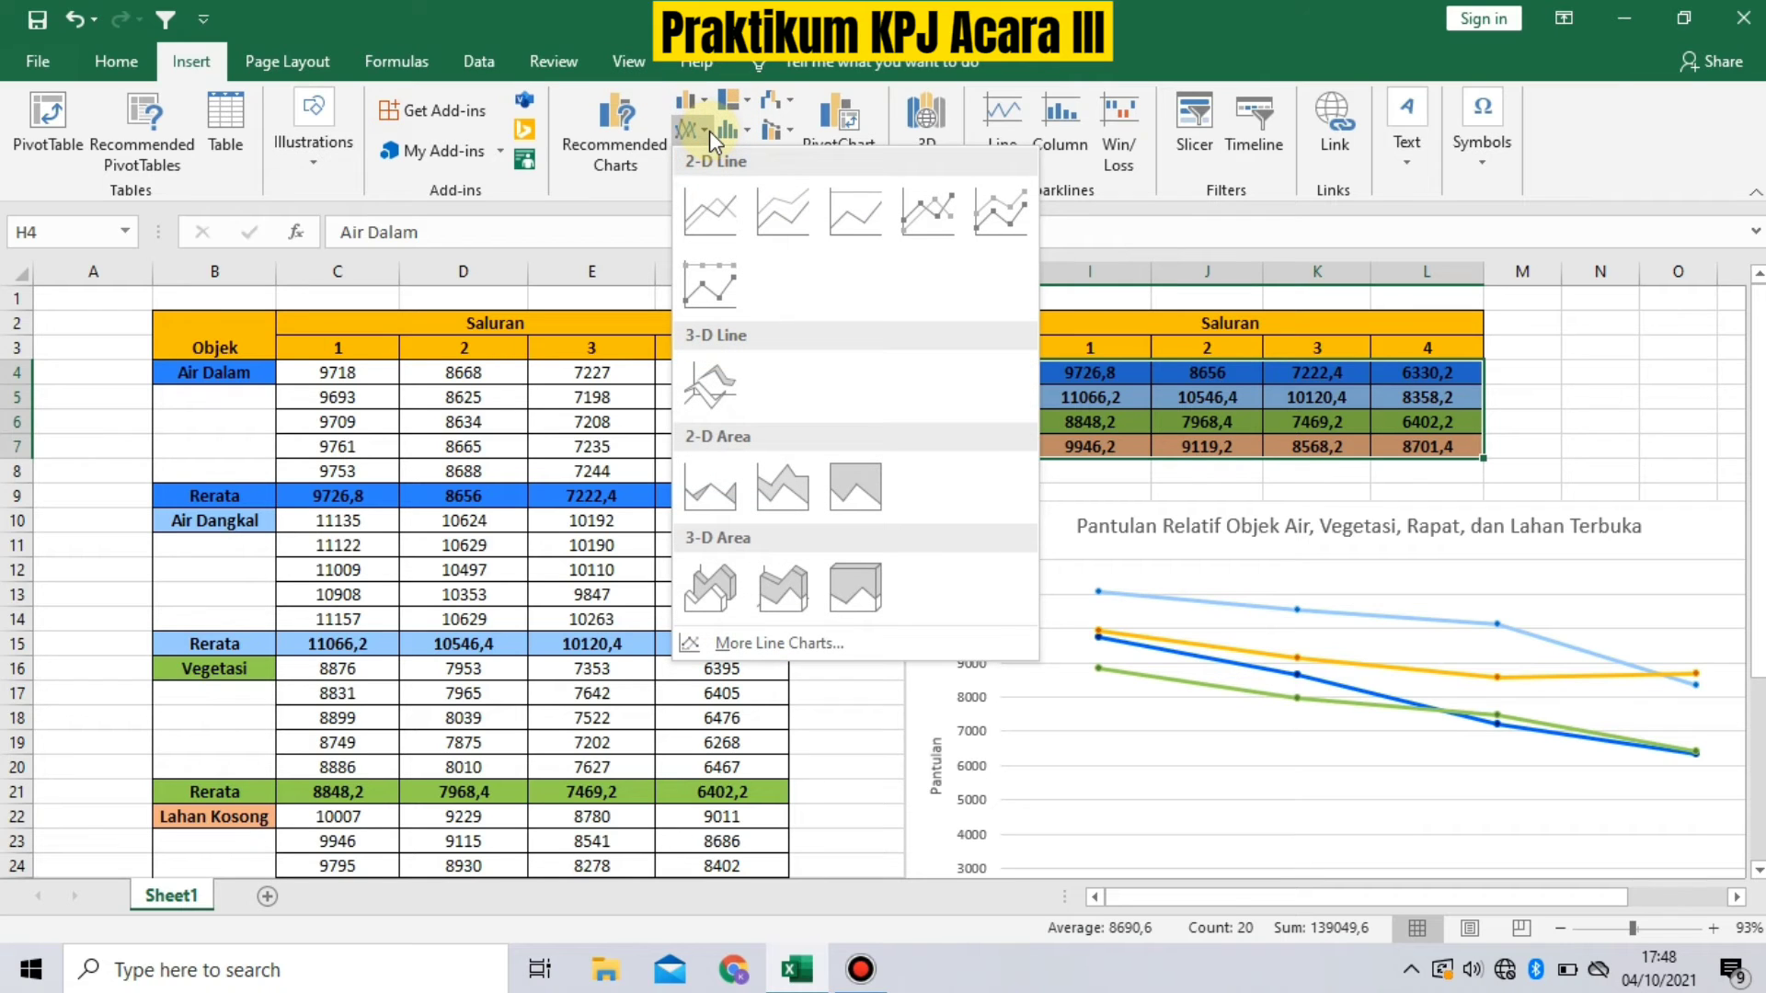
left_click(920, 213)
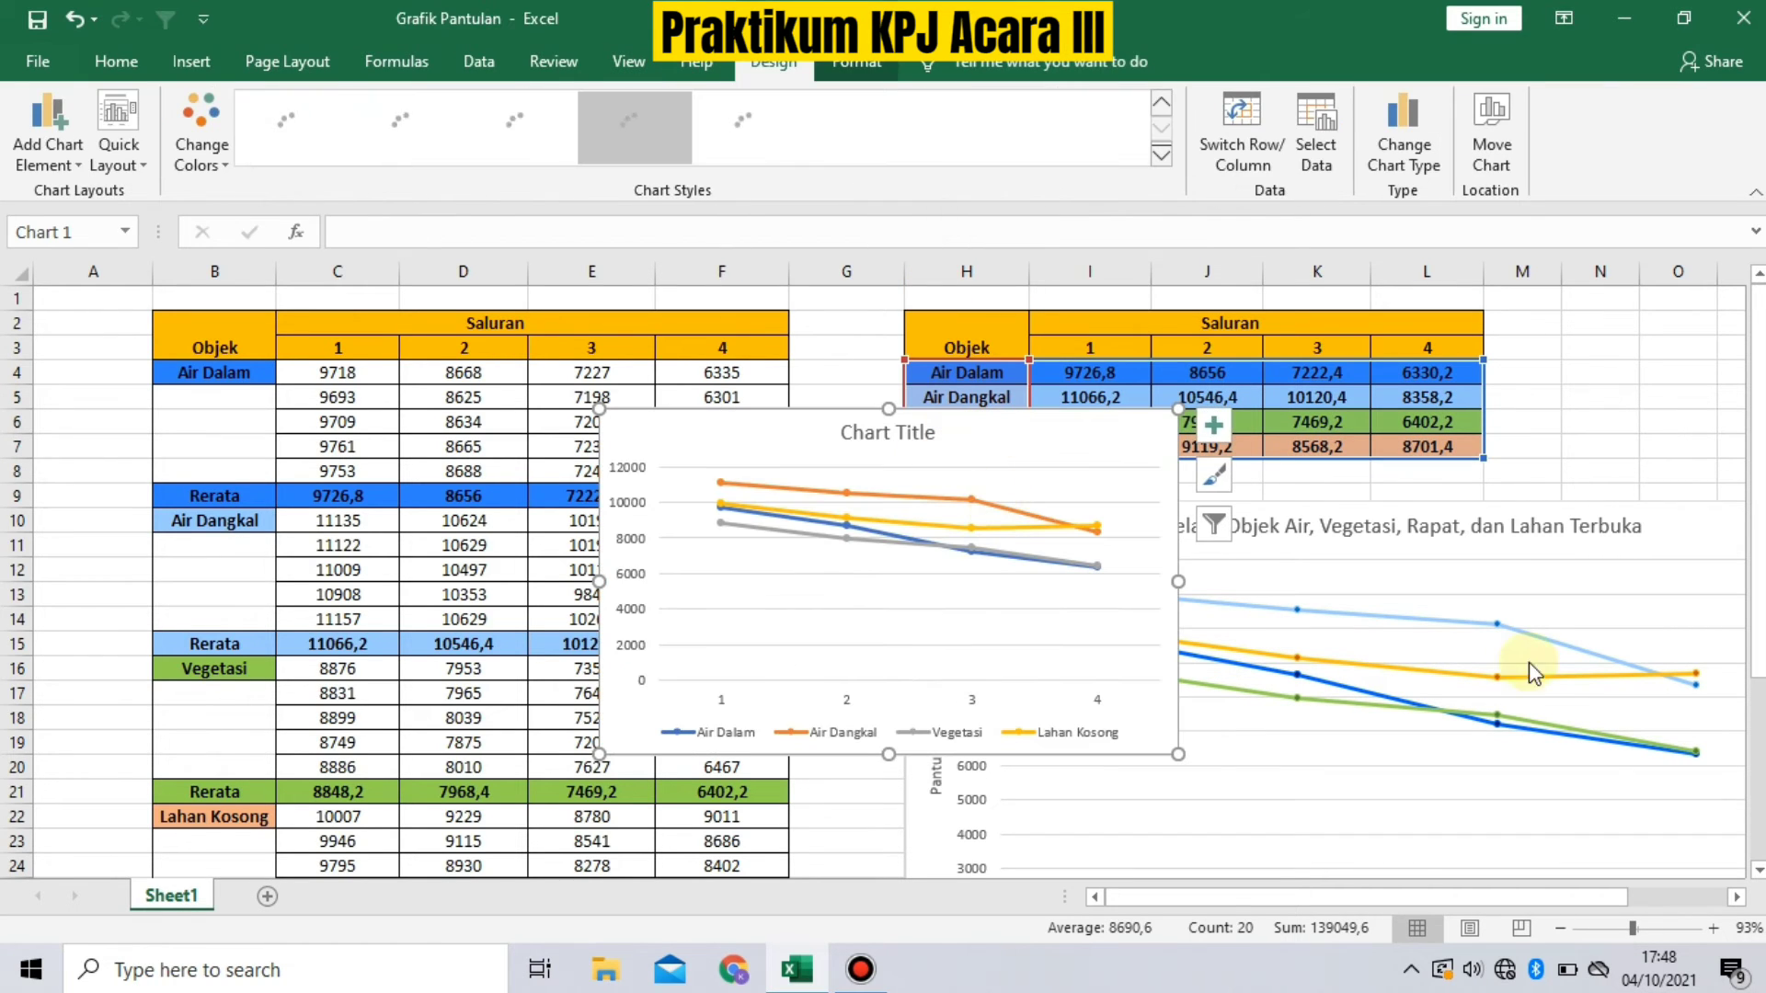
key("Delete")
Step: Change the existing chart's title to "Pantulan Relatif Objek Air Dalam, Air Dangkal, Vegetasi Rapat, dan Lahan Terbuka"
left_click(1103, 525)
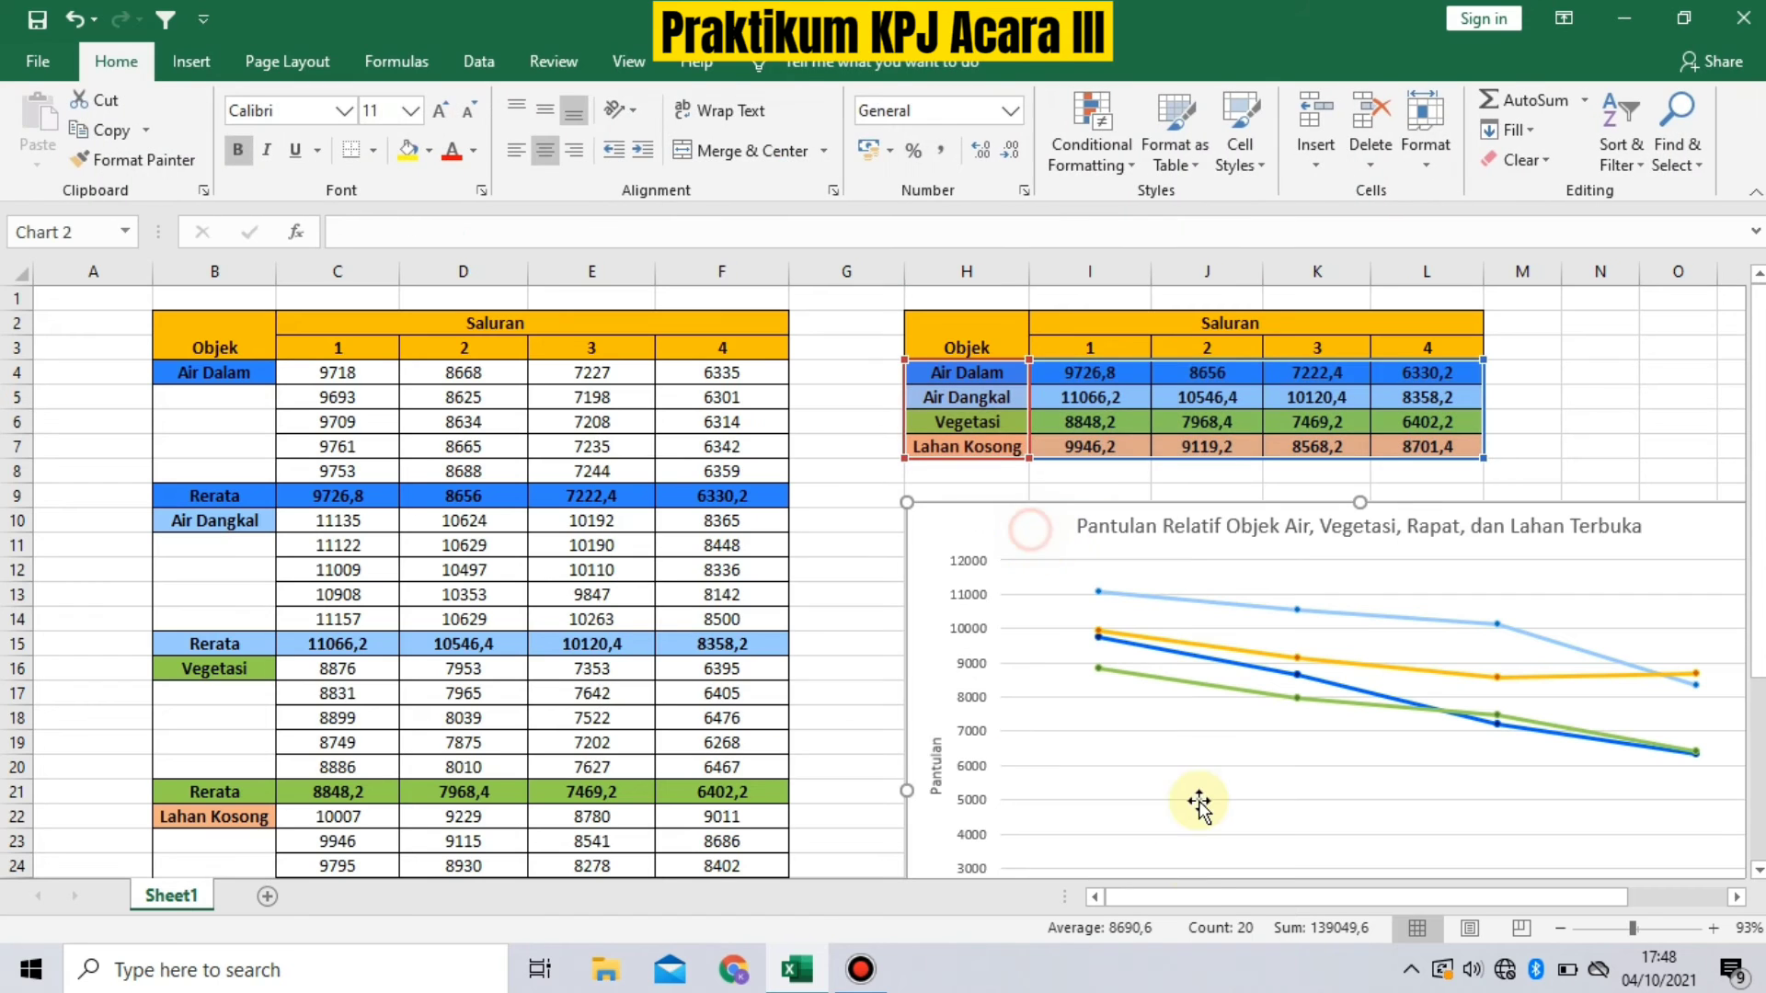
left_click_drag(1200, 897, 1285, 892)
scroll(785, 564, "down", 2)
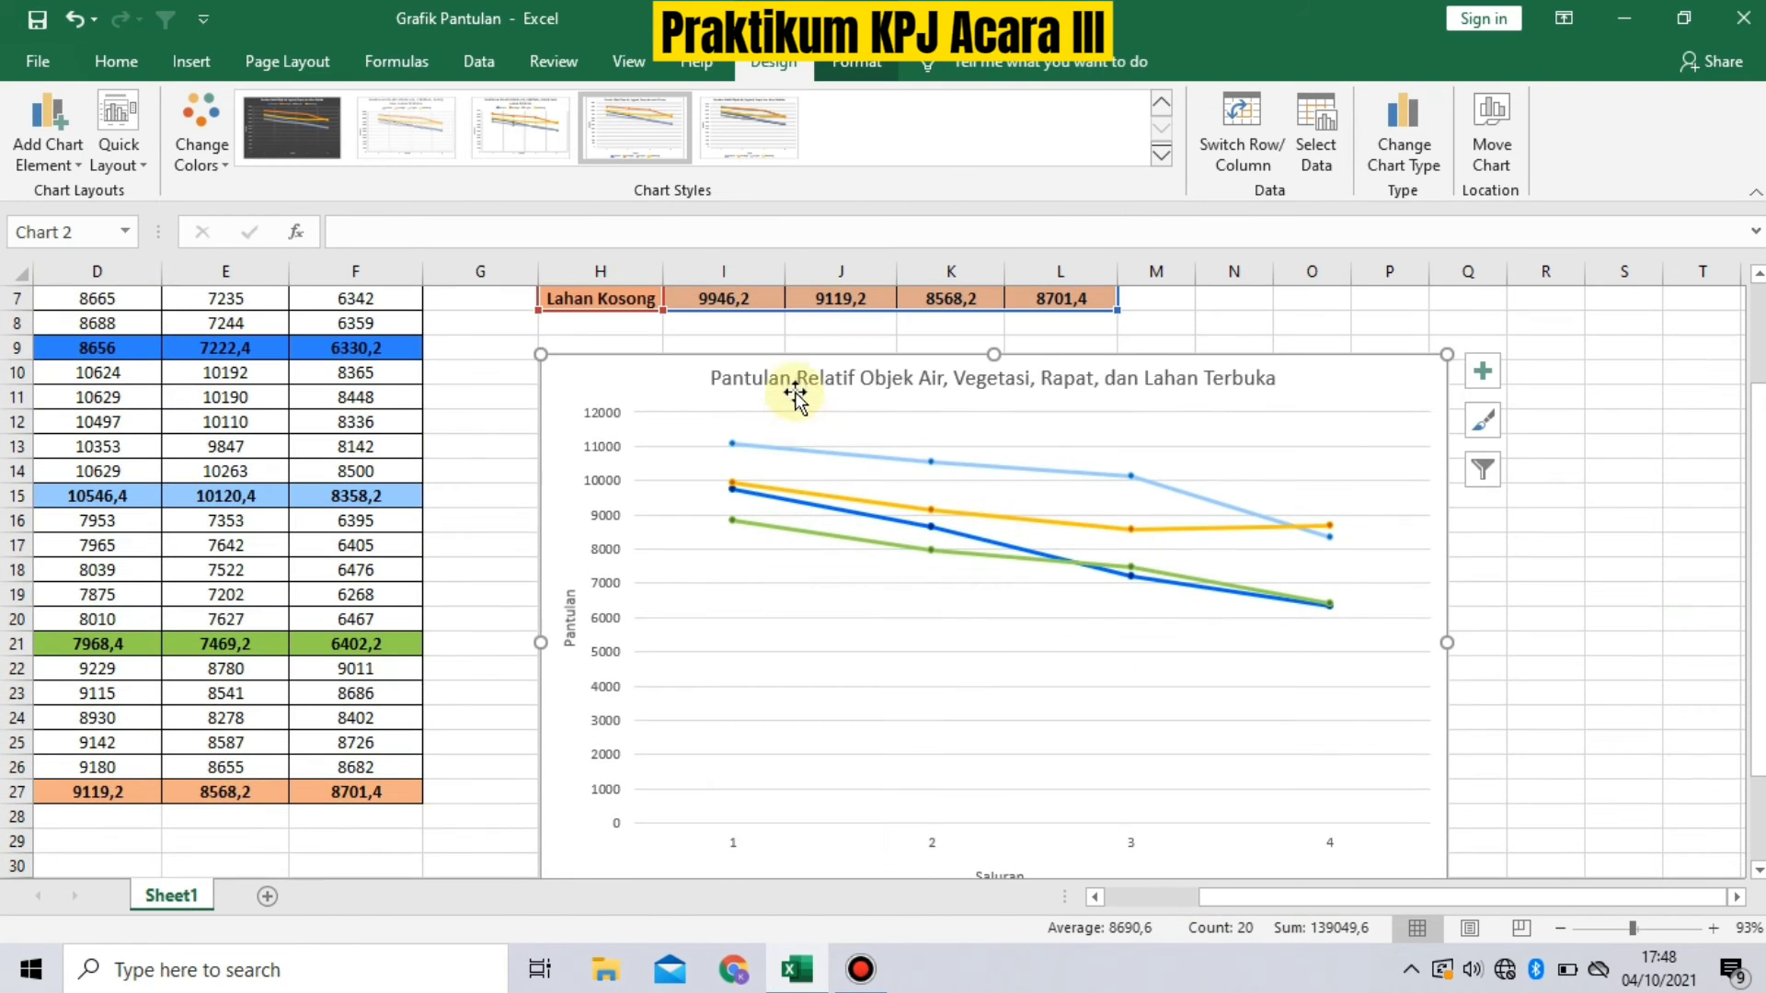
left_click(729, 380)
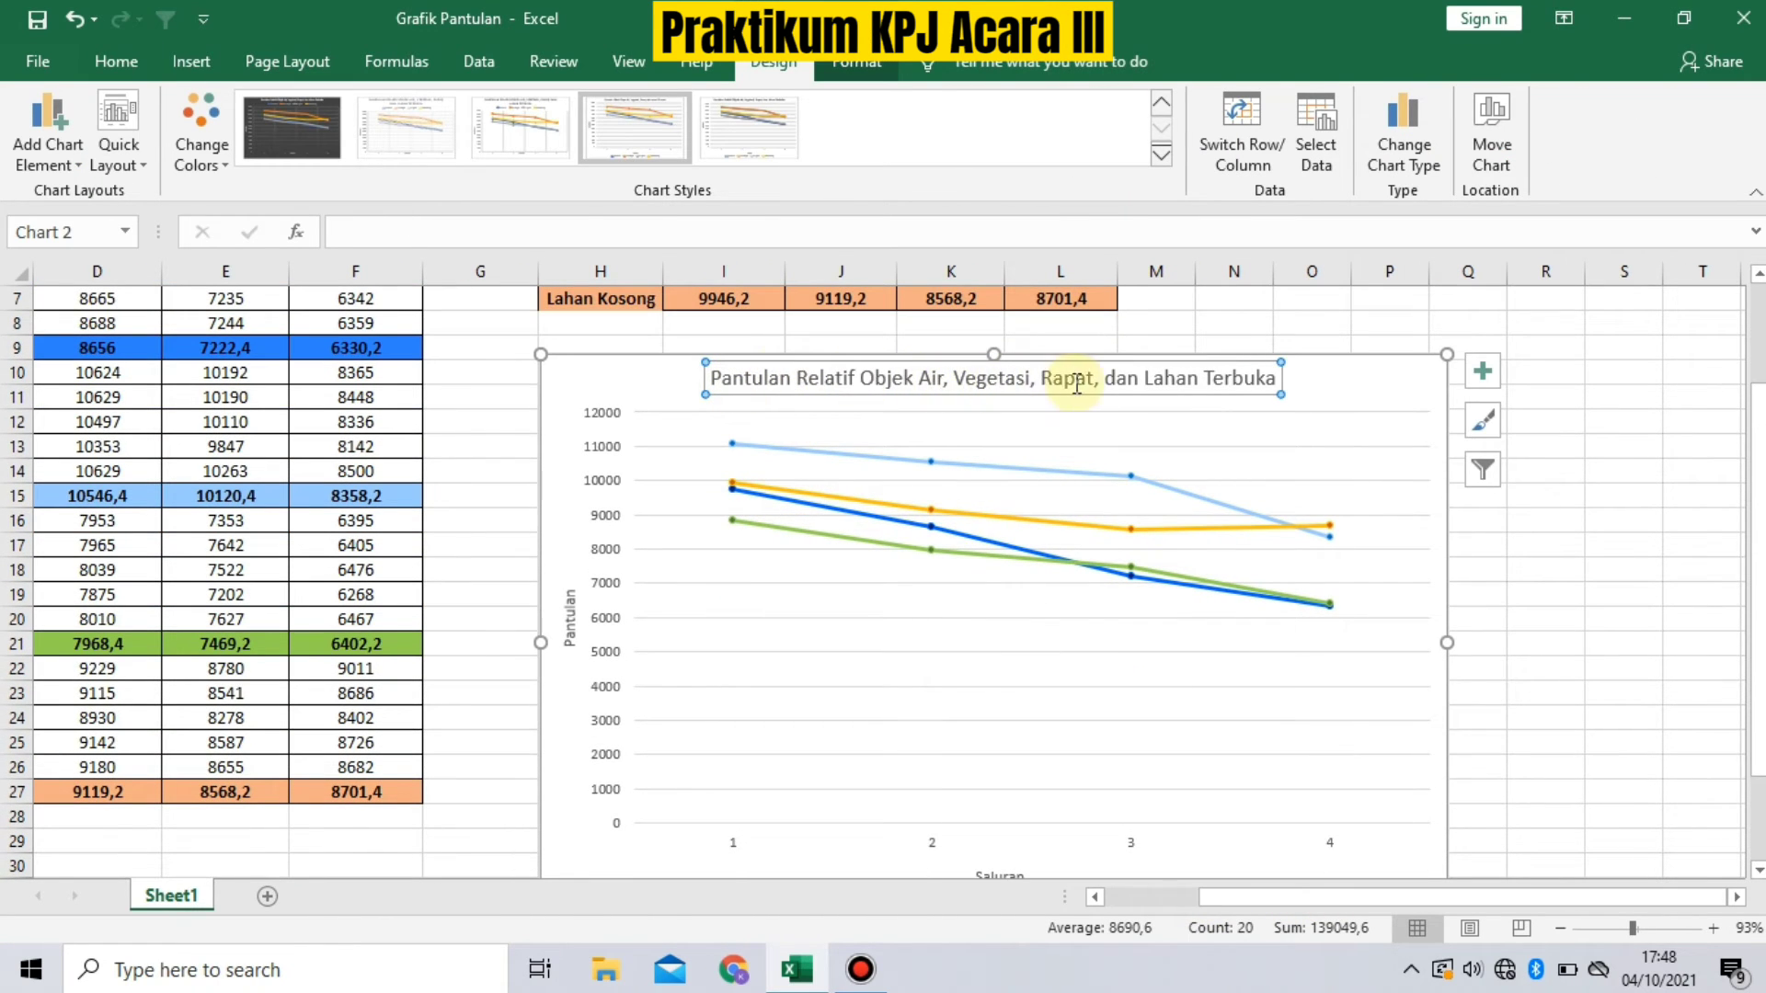
left_click(1035, 379)
key("BackSpace")
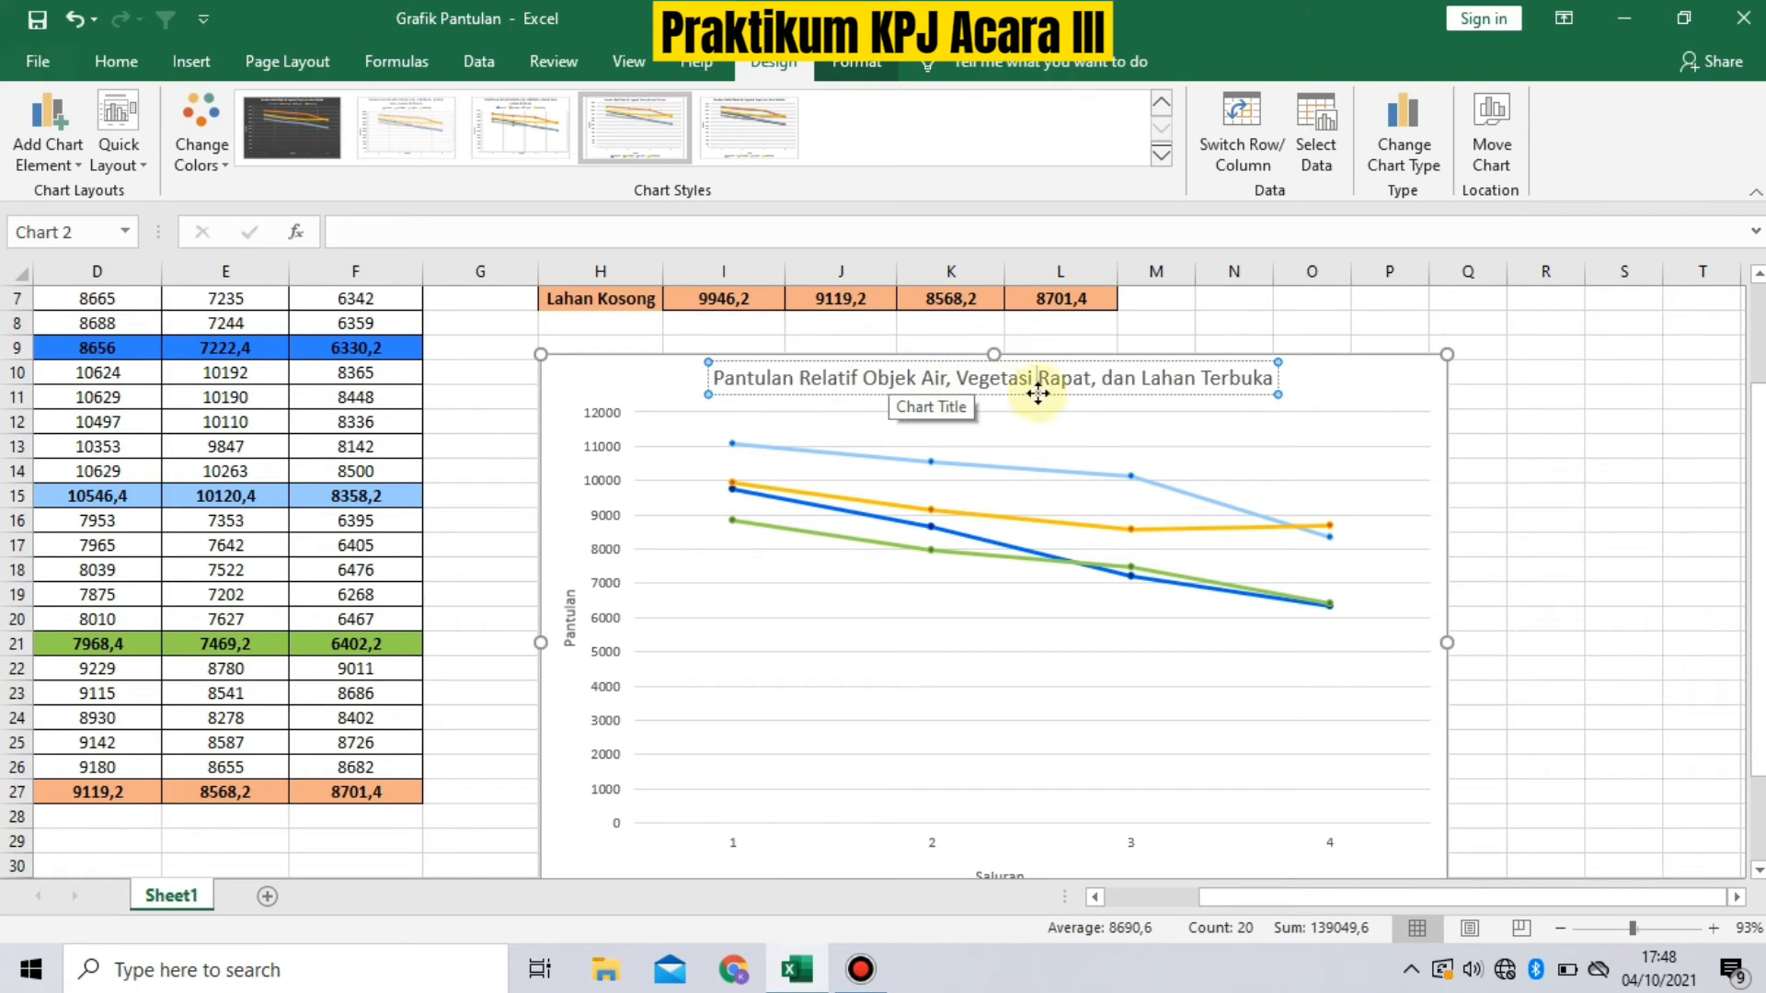
type("Dalam, Air")
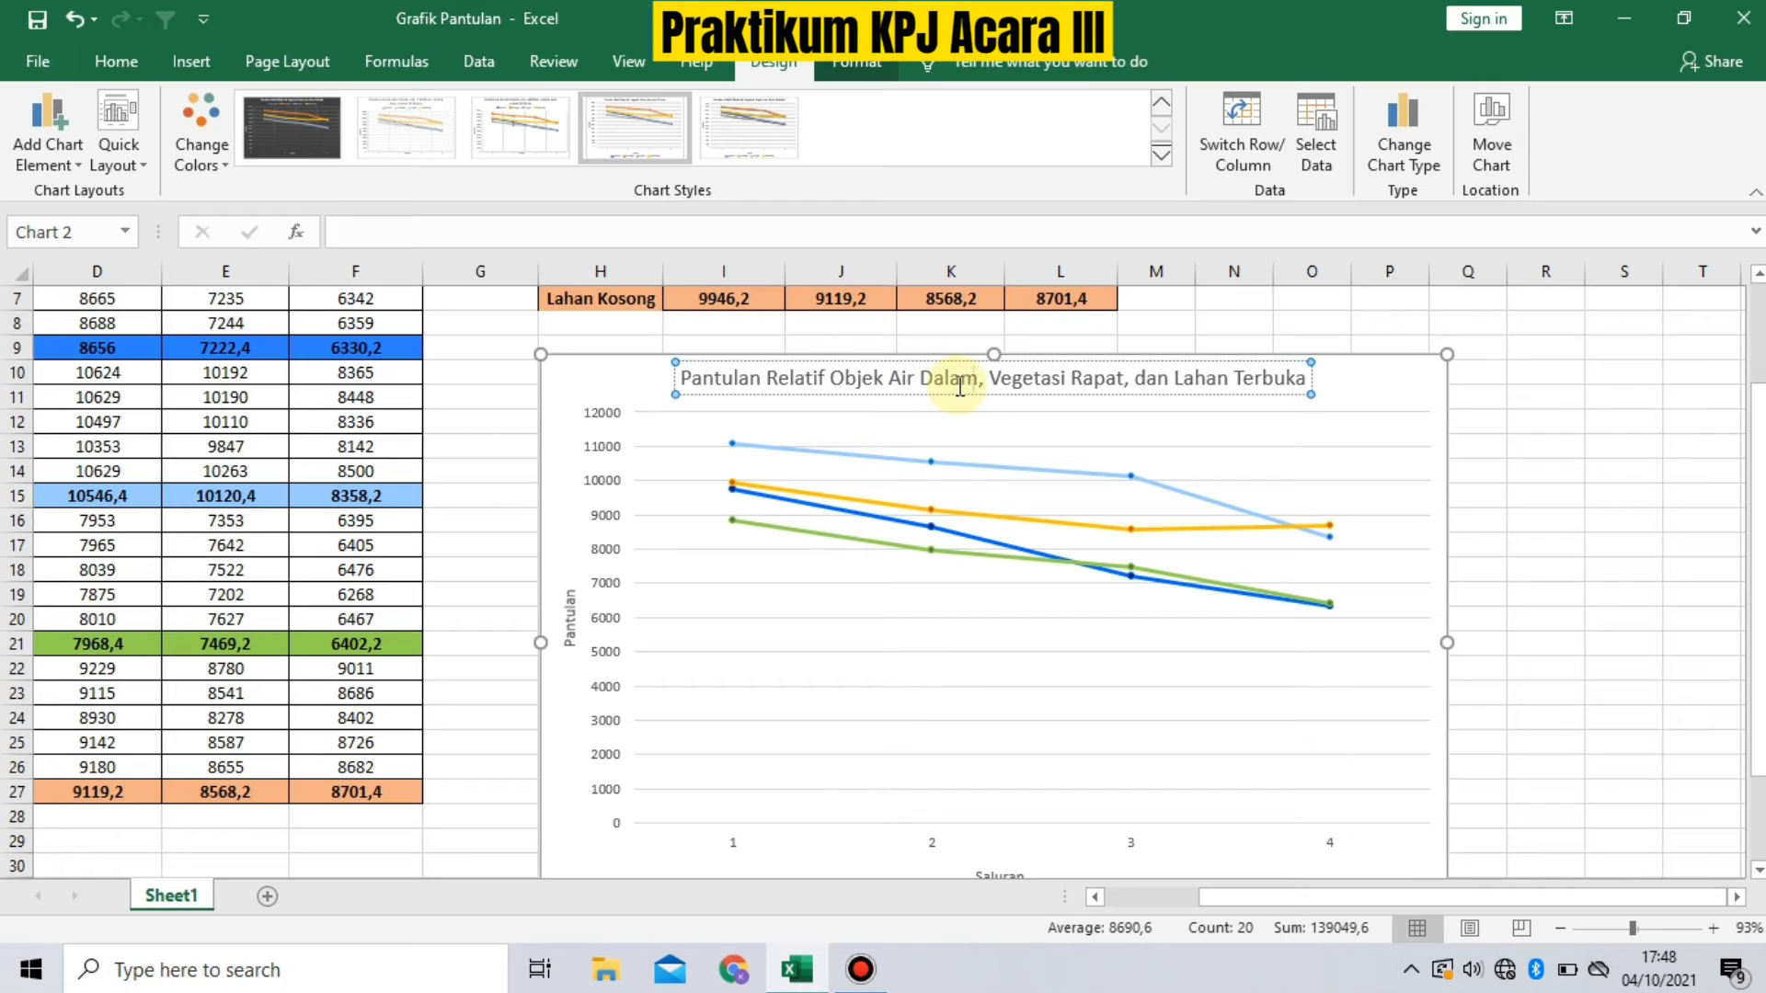
type(" Dangkal")
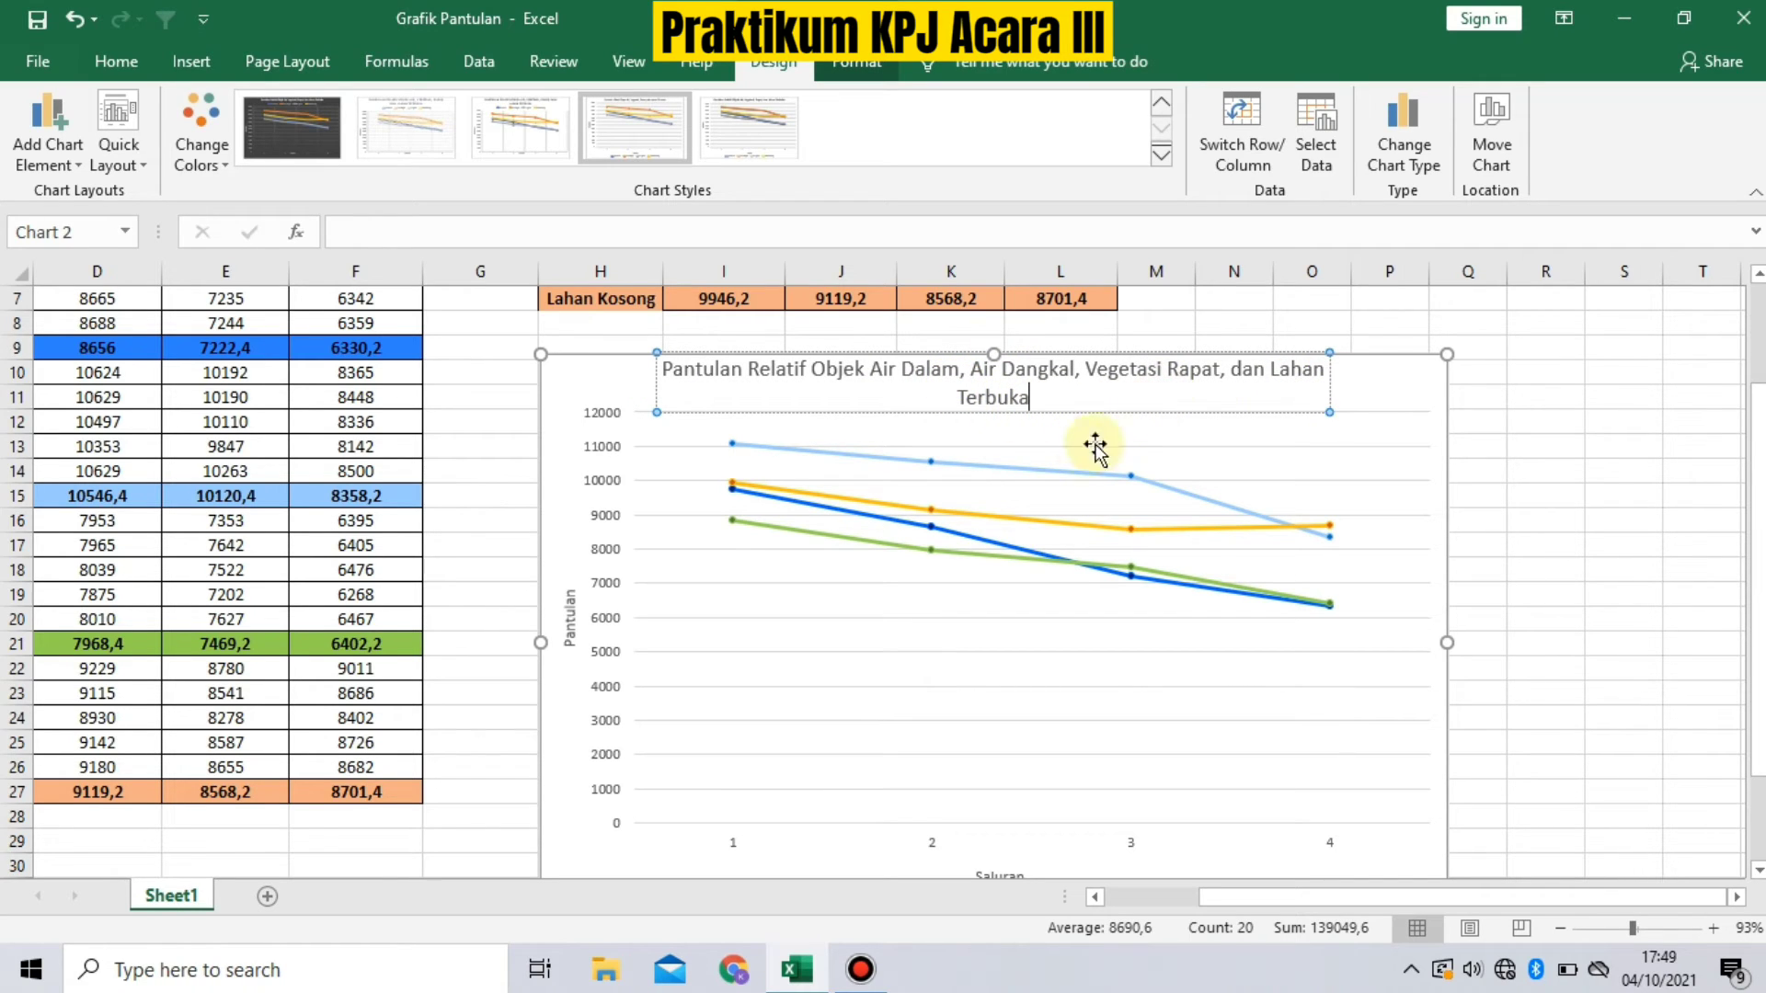
key("ctrl+End")
Step: Check the chart's Pantulan and Saluran axis titles and the legend of its four object lines
scroll(885, 556, "down", 1)
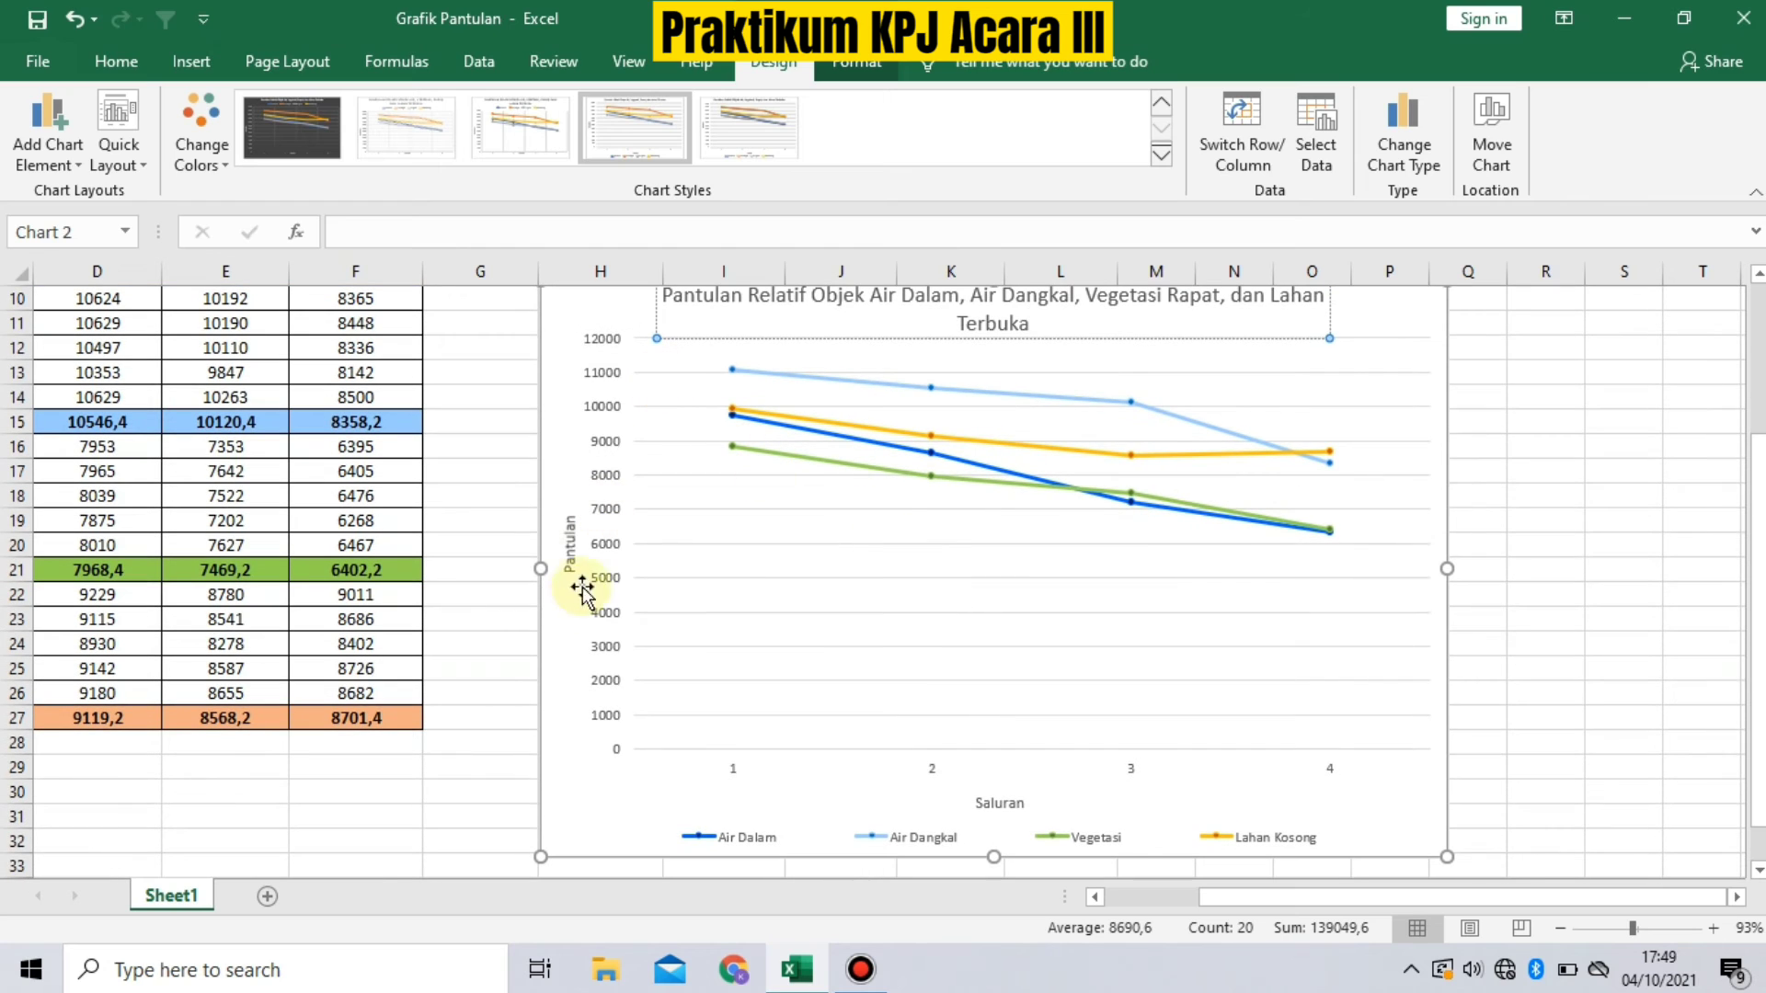
left_click(565, 549)
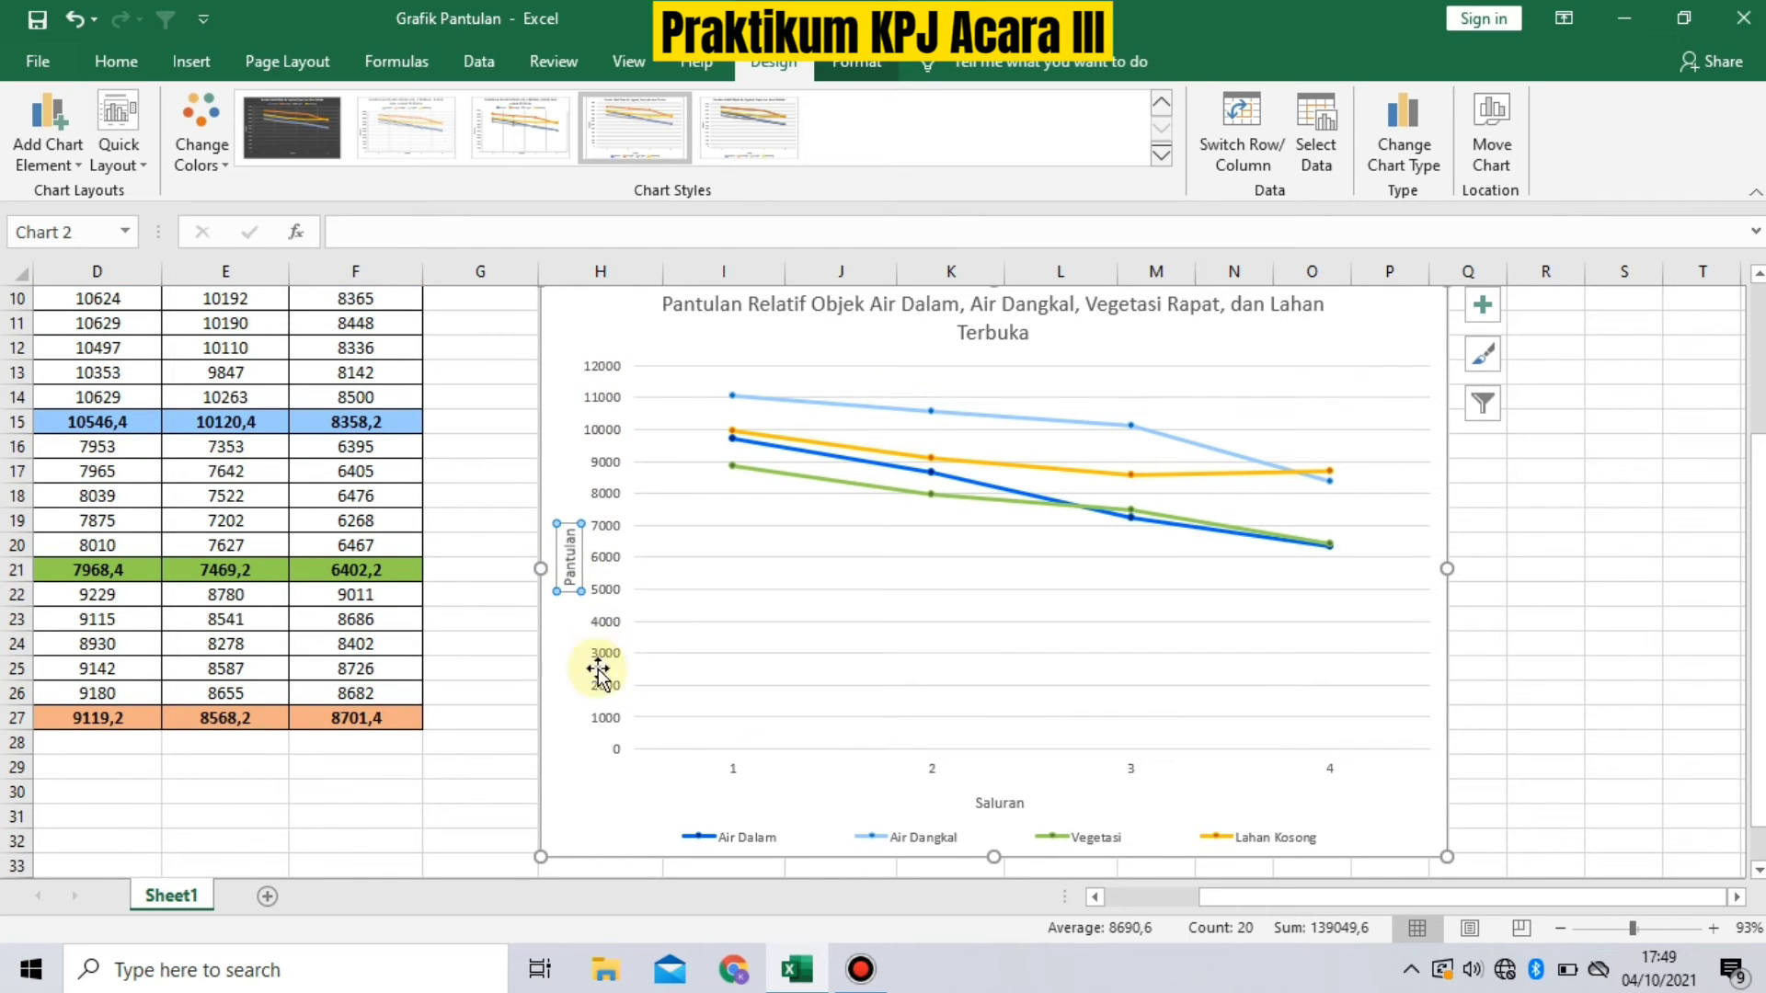
left_click(1000, 806)
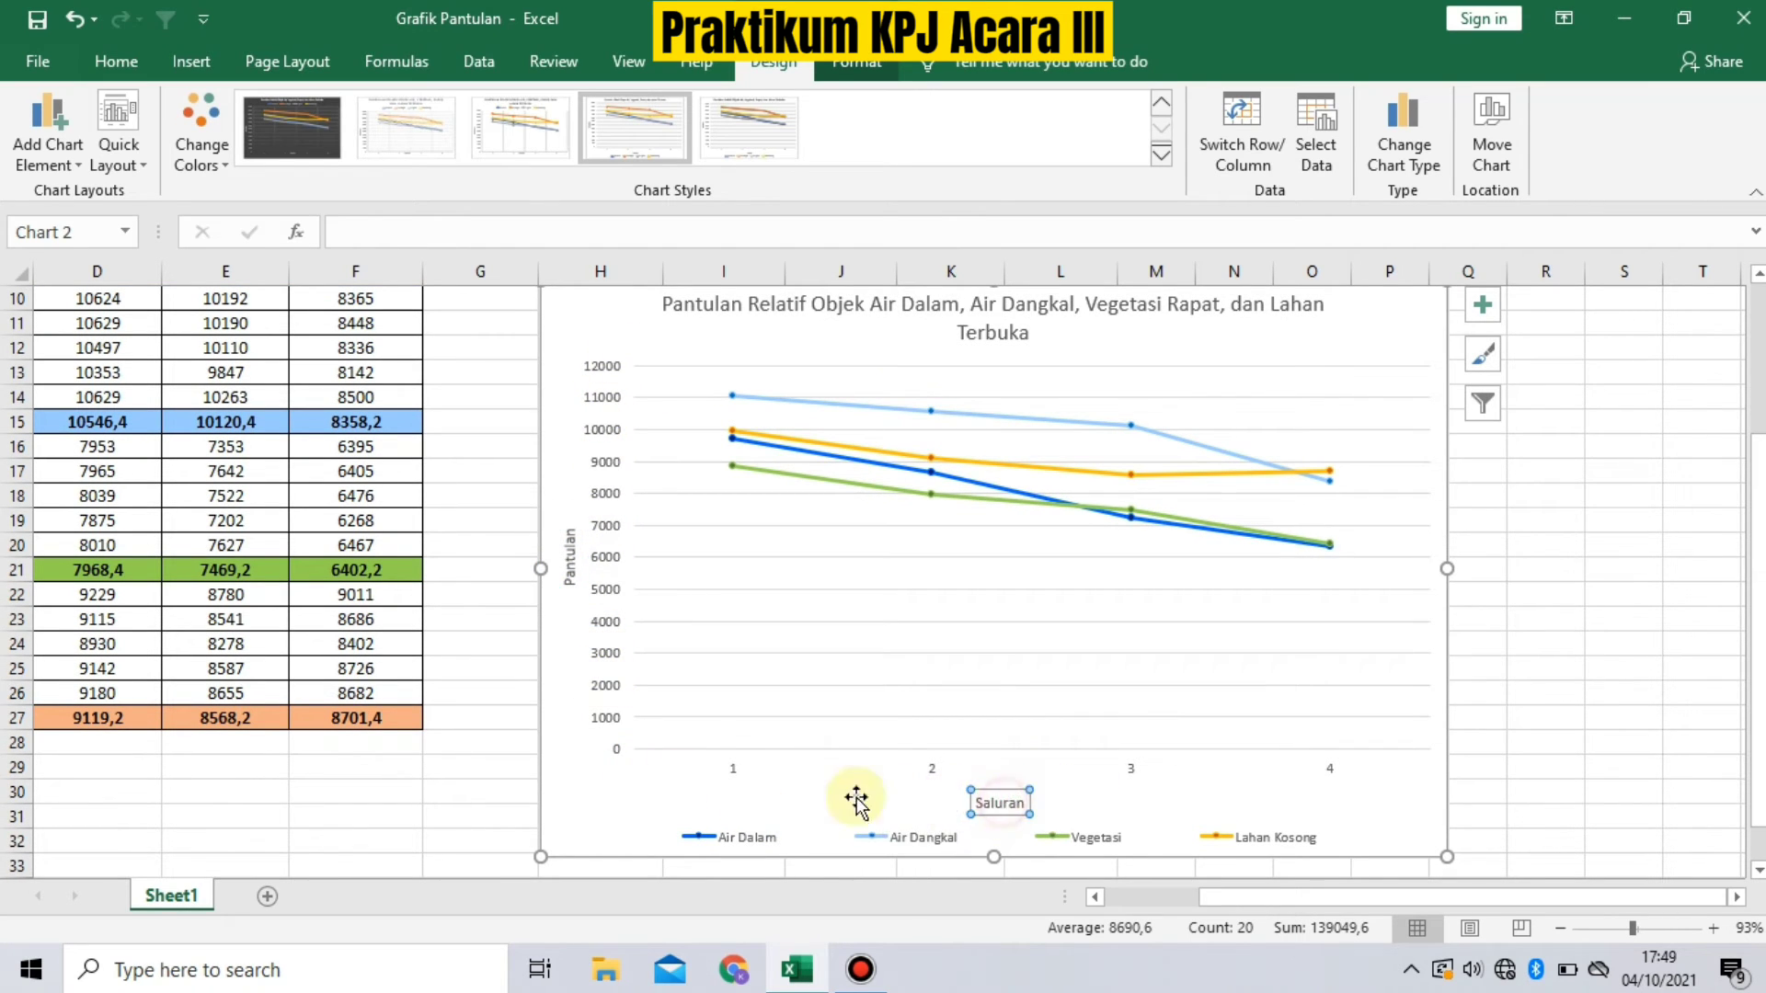
scroll(1232, 717, "up", 1)
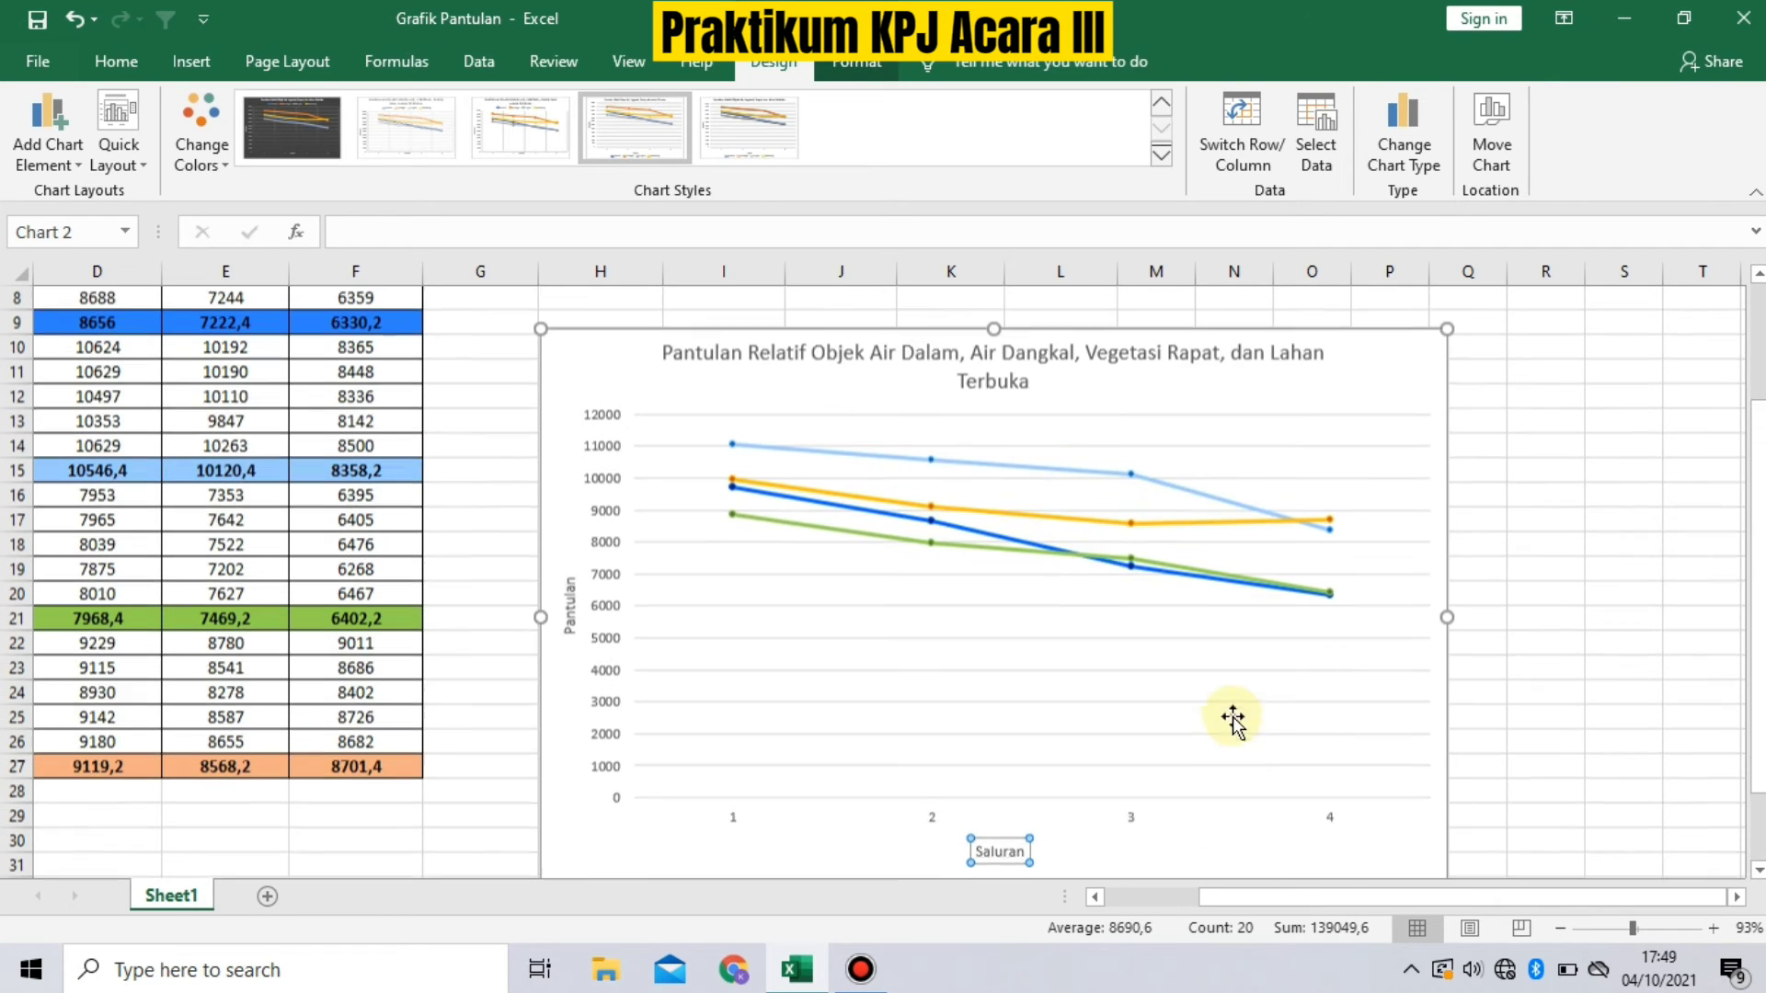
mouse_move(908, 531)
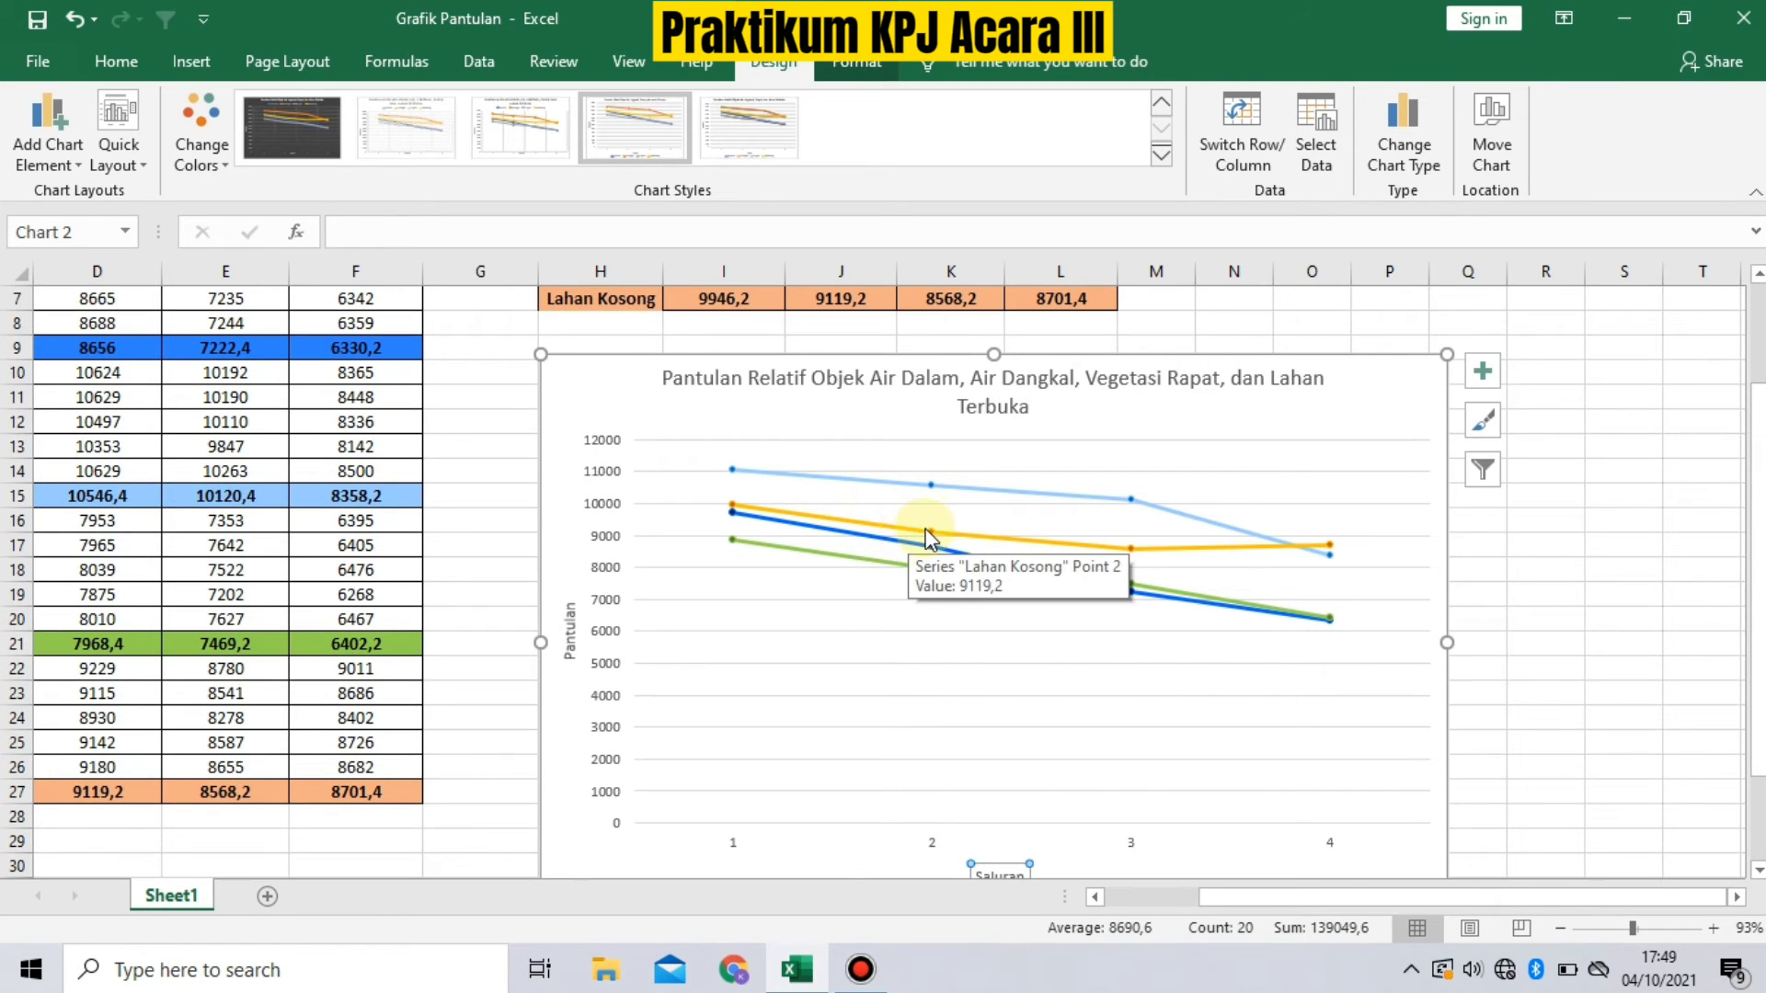
scroll(992, 562, "down", 1)
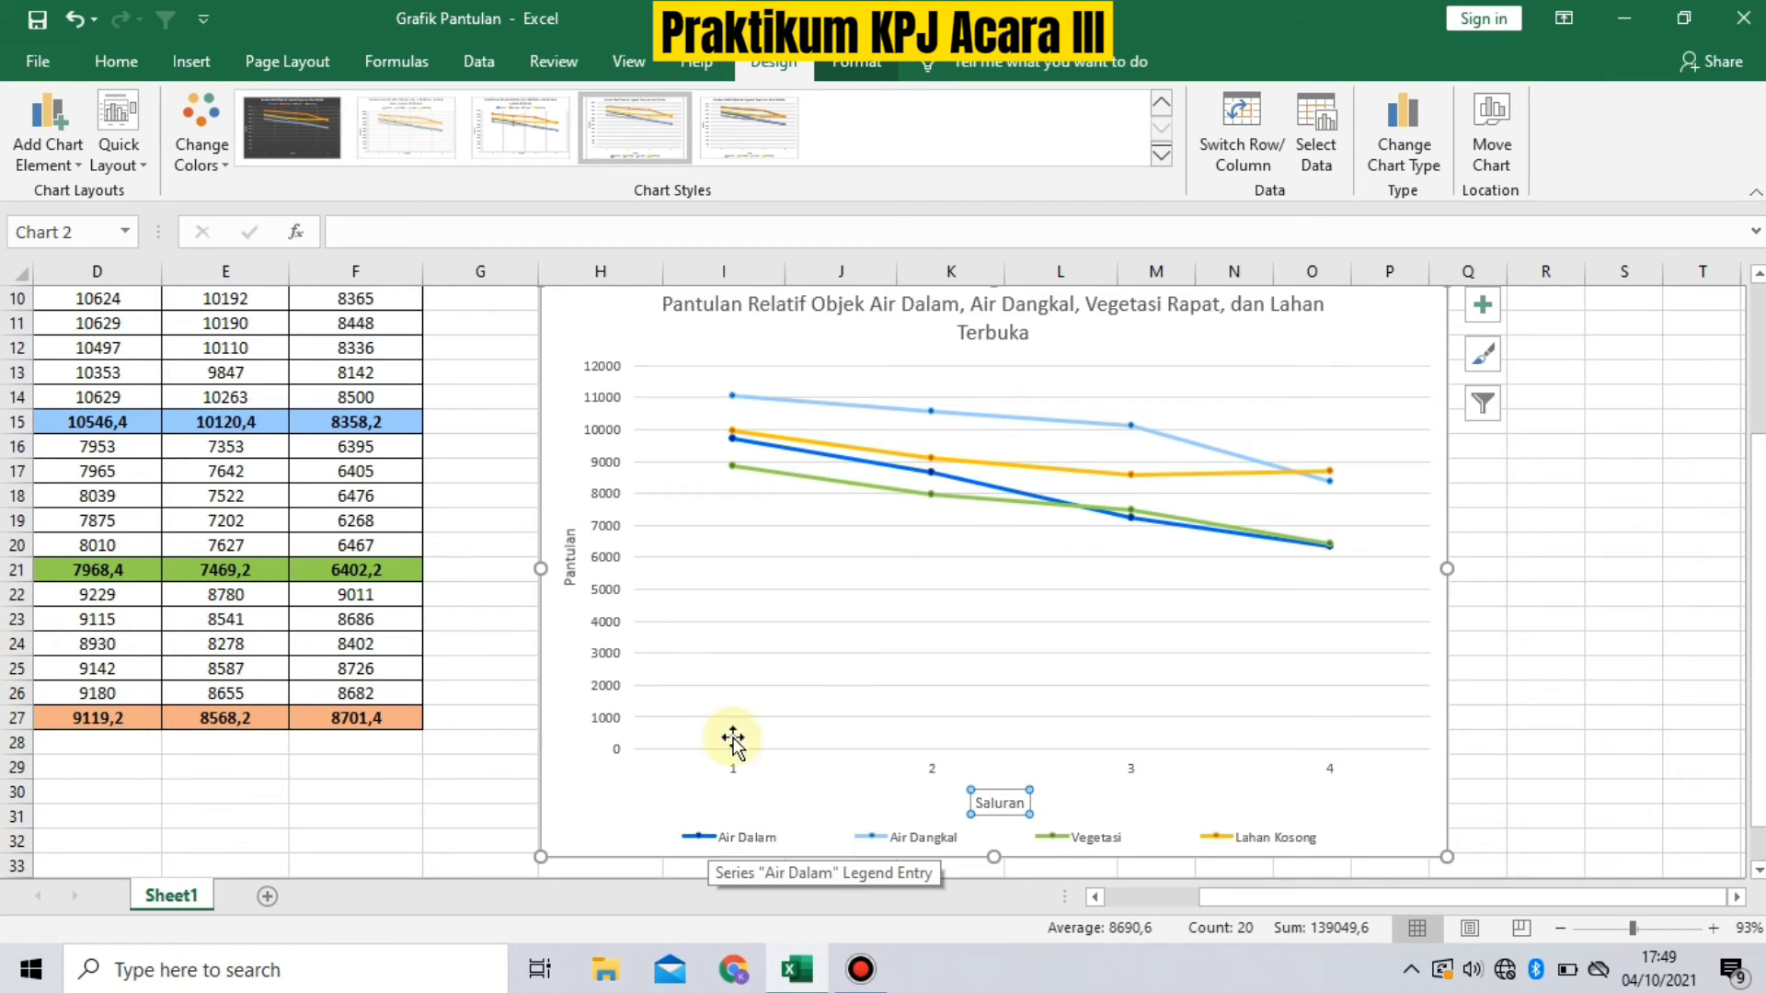
Step: Examine the Air Dalam, Air Dangkal and Vegetasi lines of the chart across channels 1 to 4
left_click(945, 471)
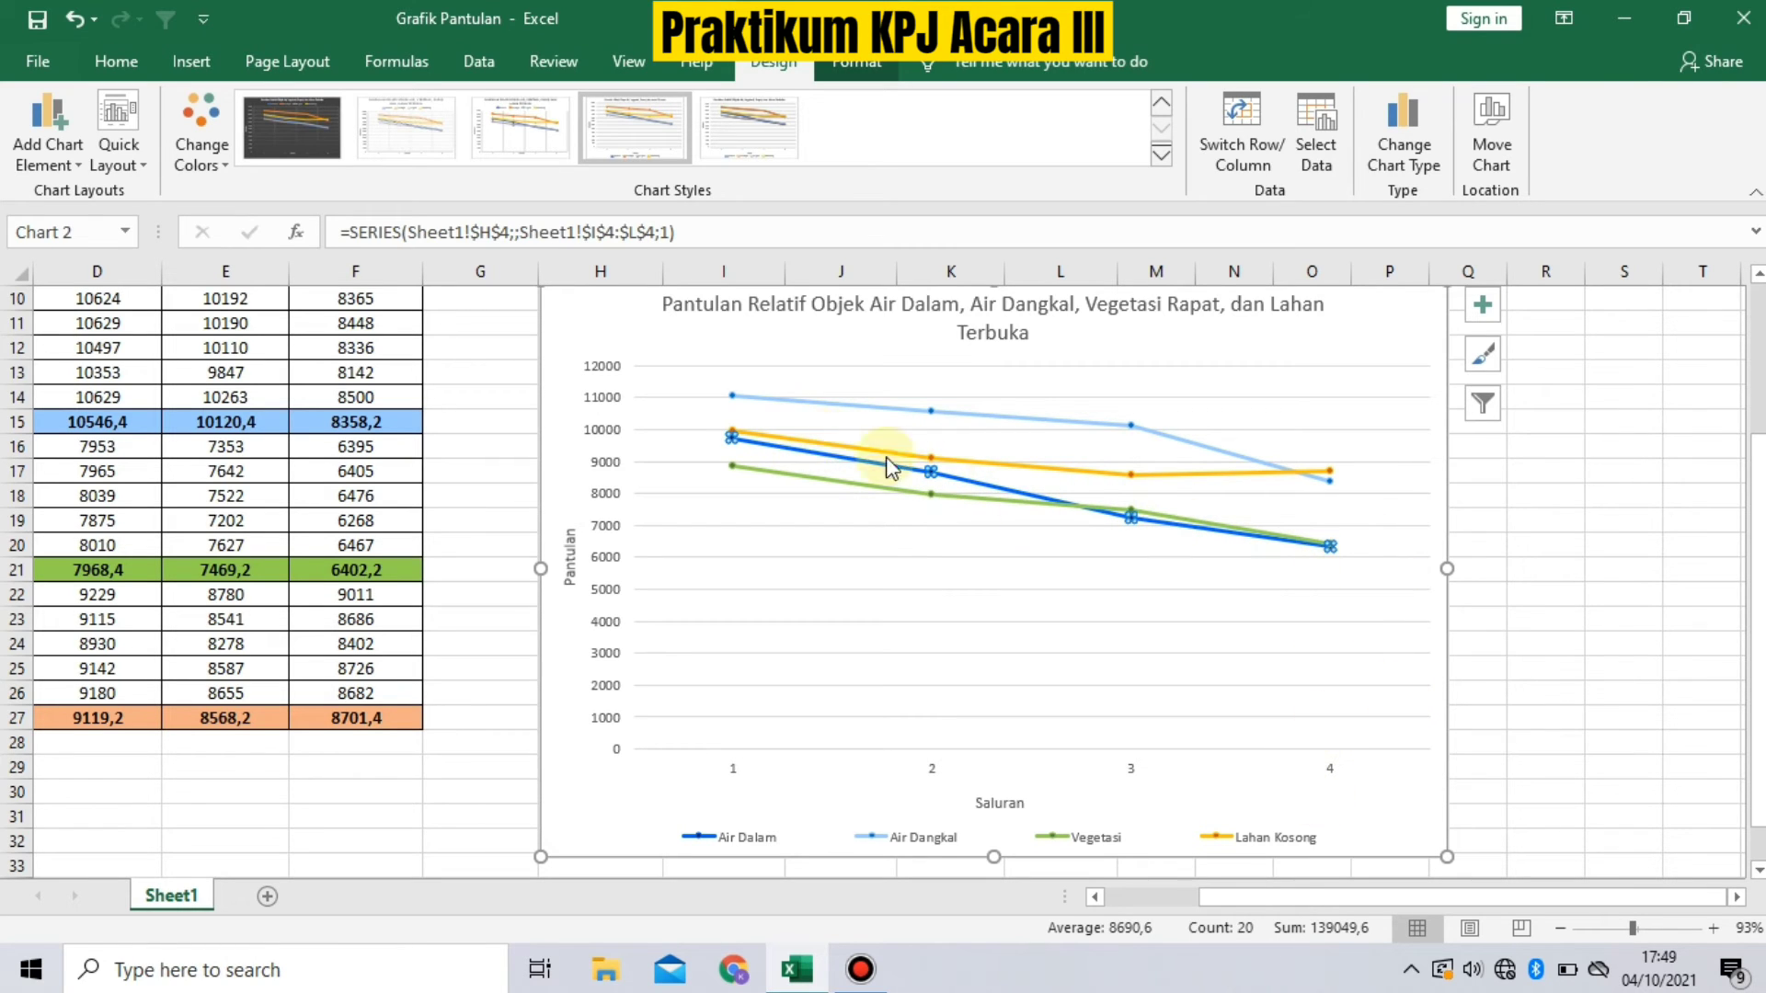
left_click(818, 400)
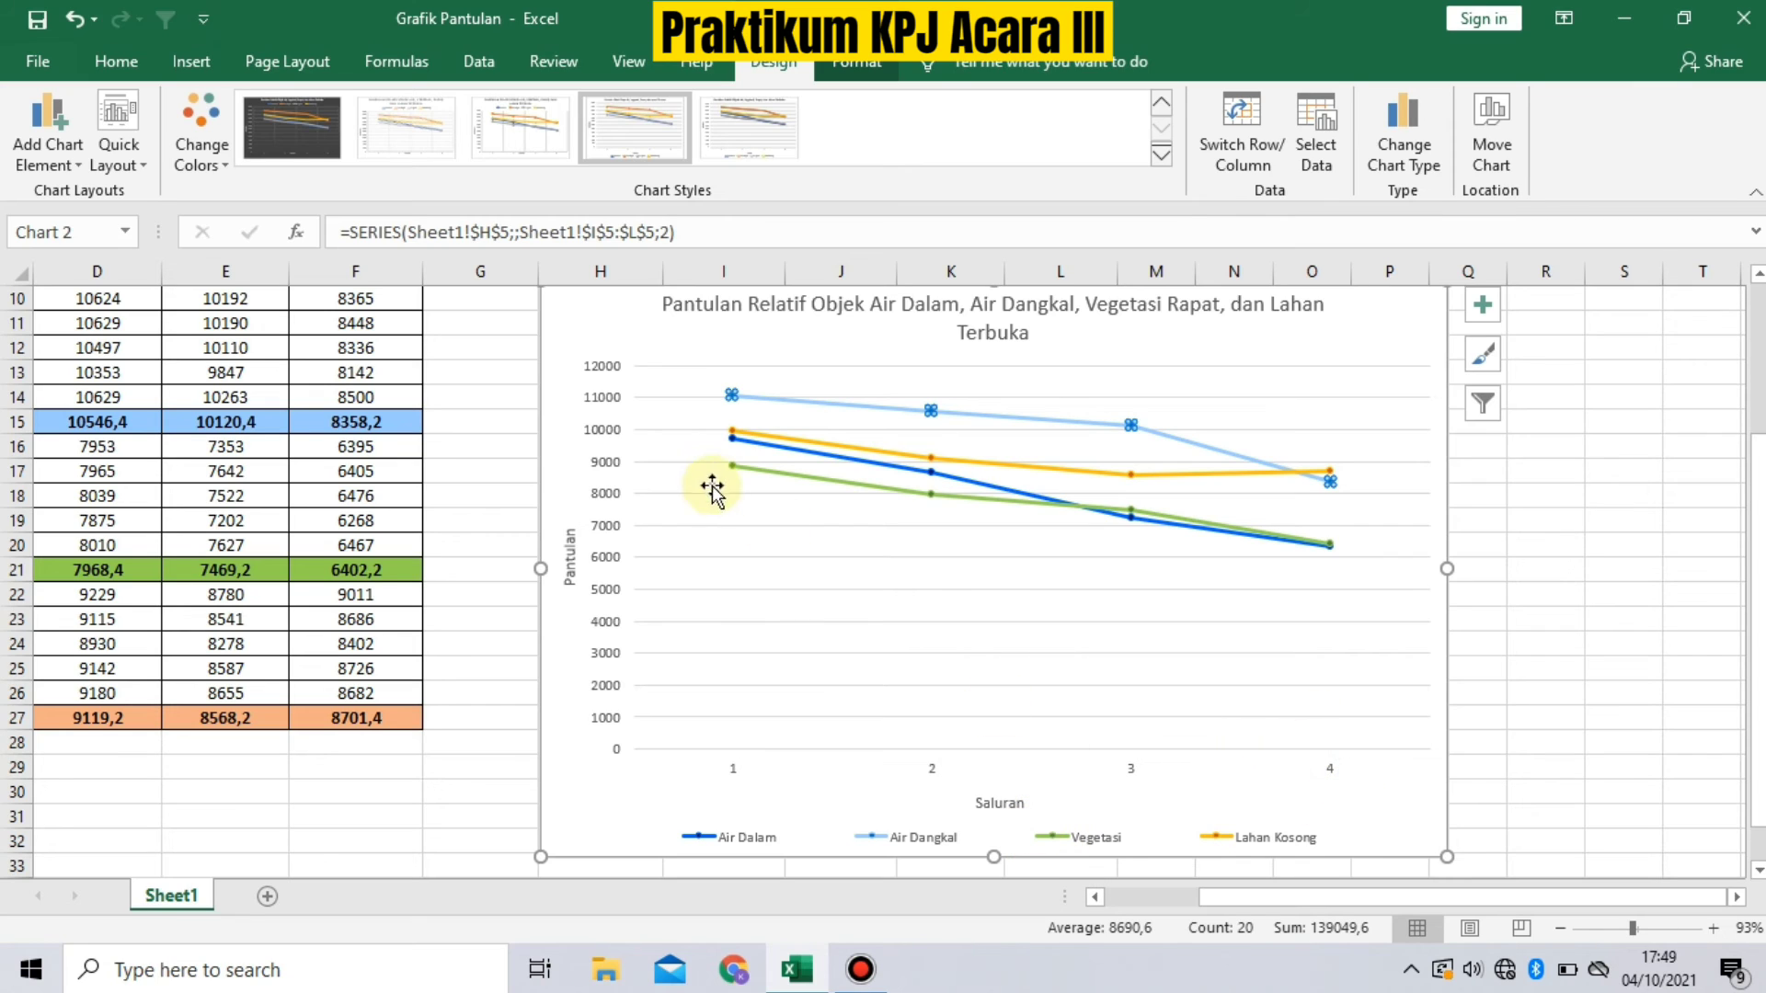
left_click(749, 470)
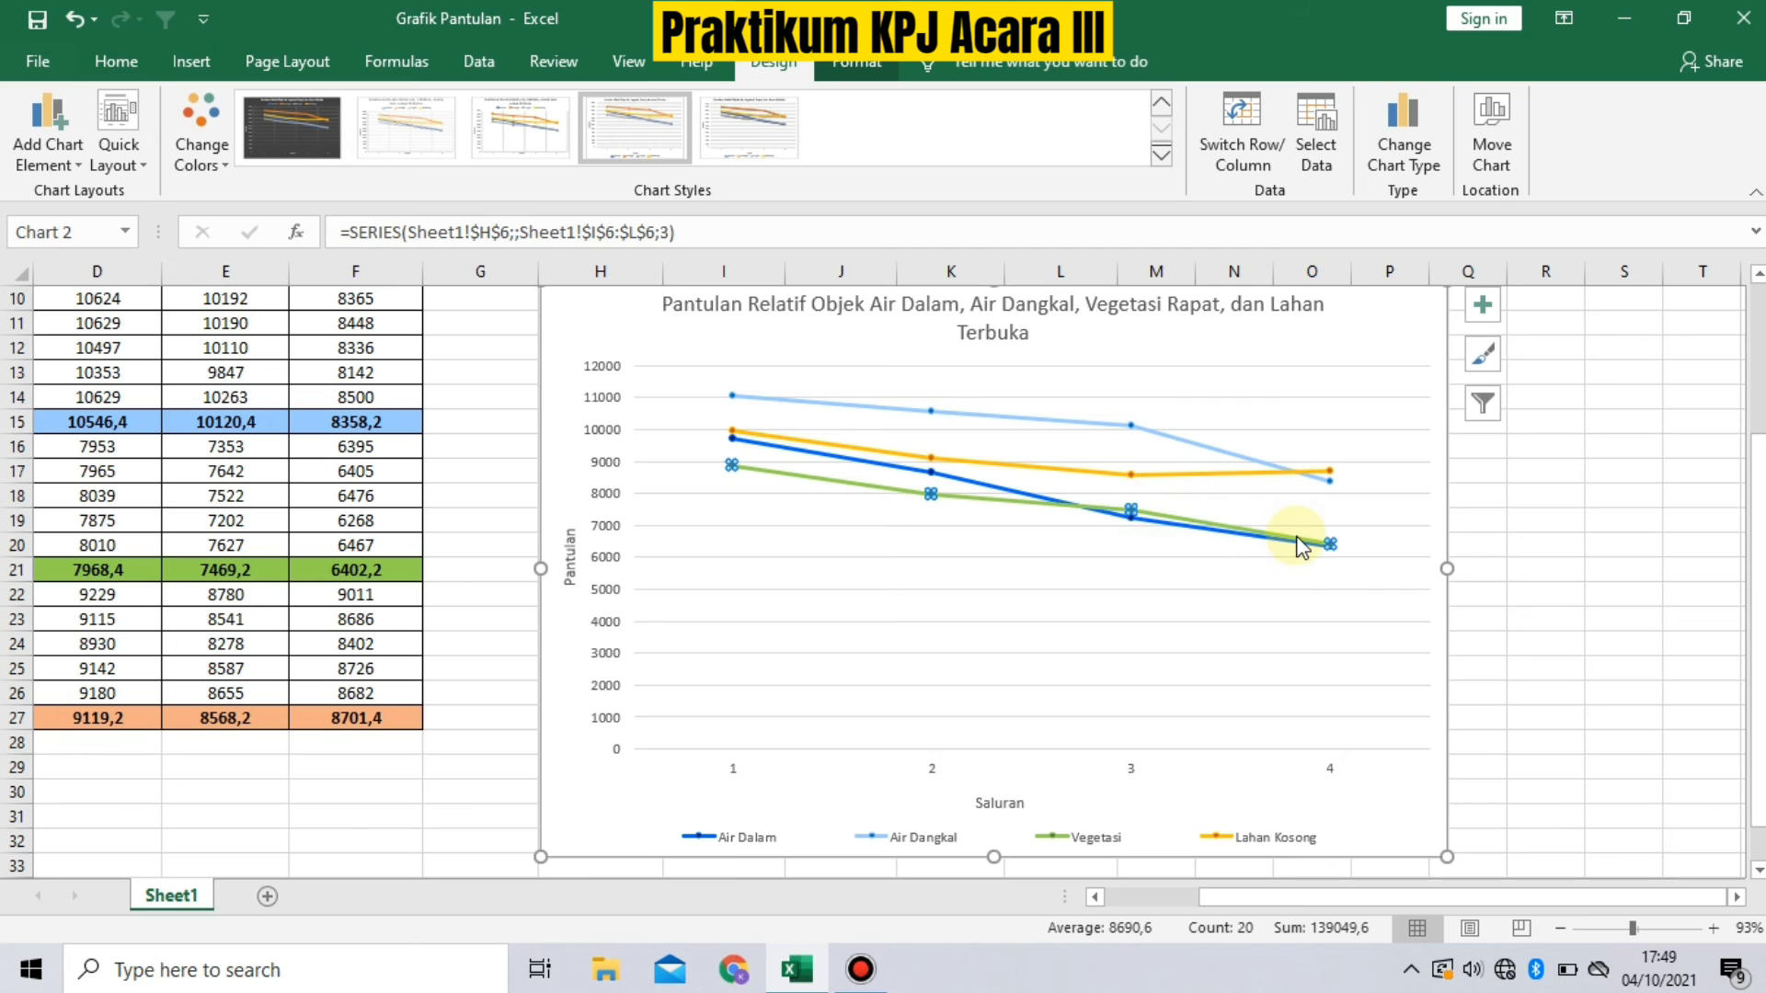
mouse_move(1222, 538)
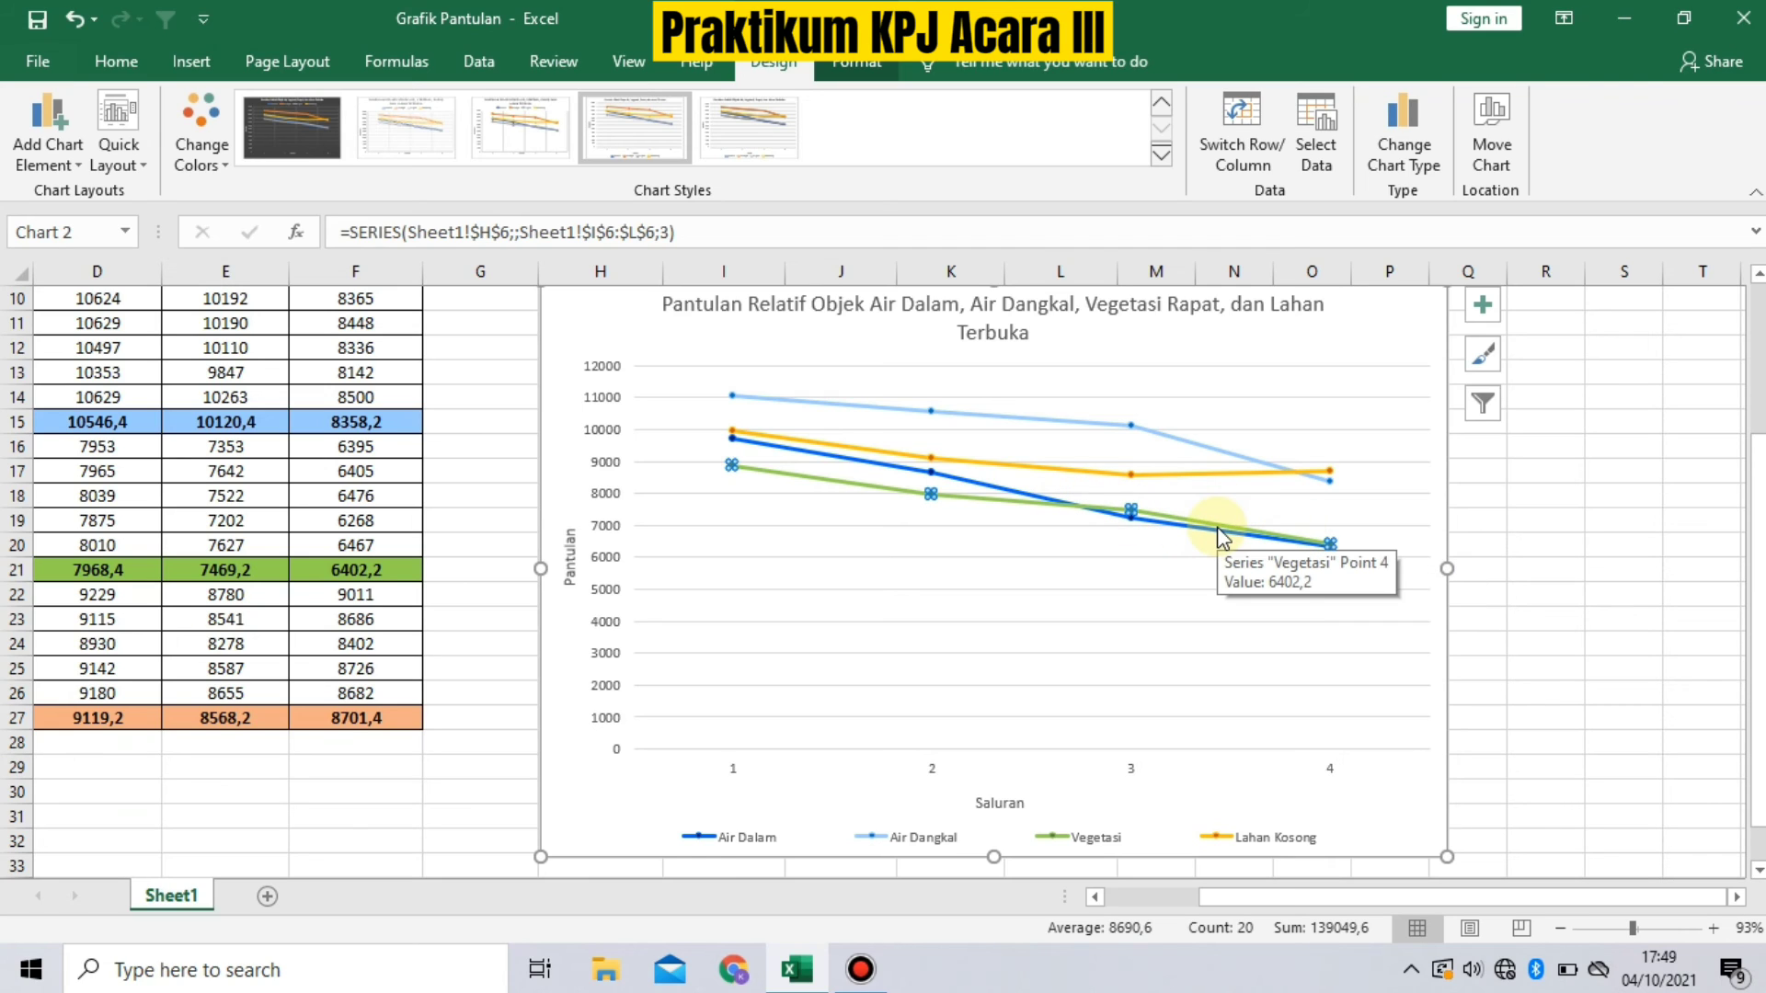
left_click(1207, 529)
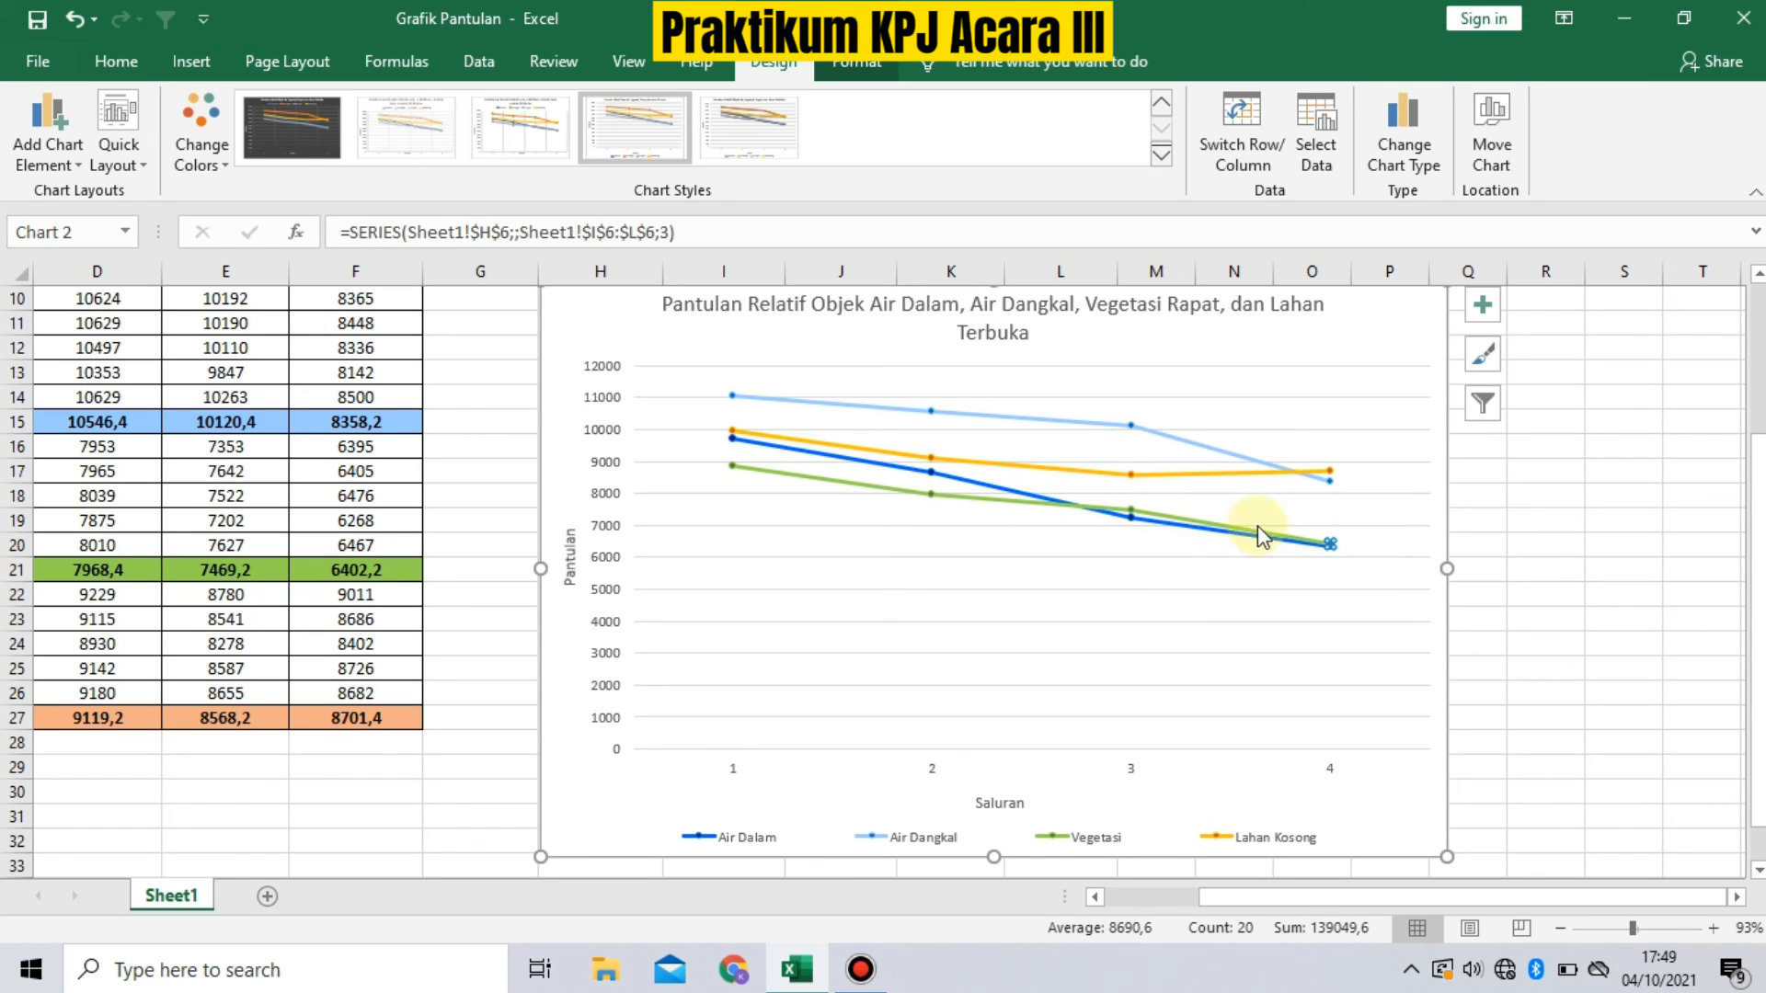
mouse_move(1132, 515)
mouse_move(1273, 543)
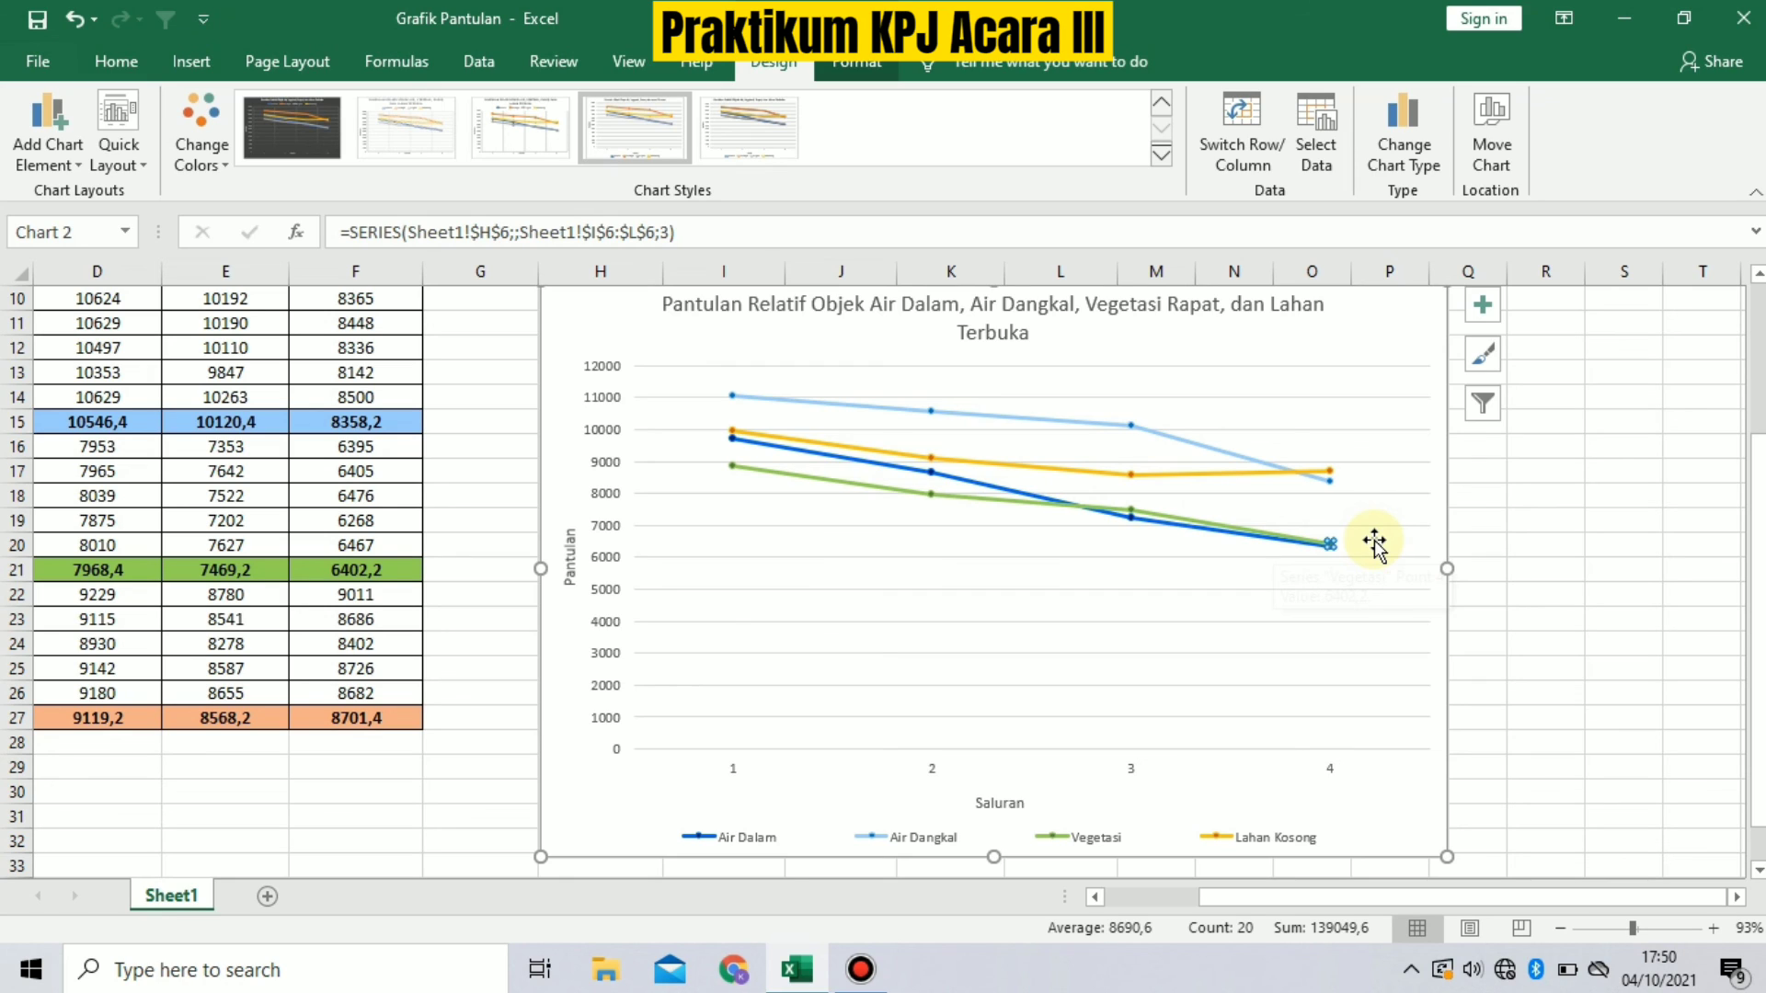
Step: Examine the Lahan Kosong line of the chart from channel 1 to channel 4
left_click(1149, 476)
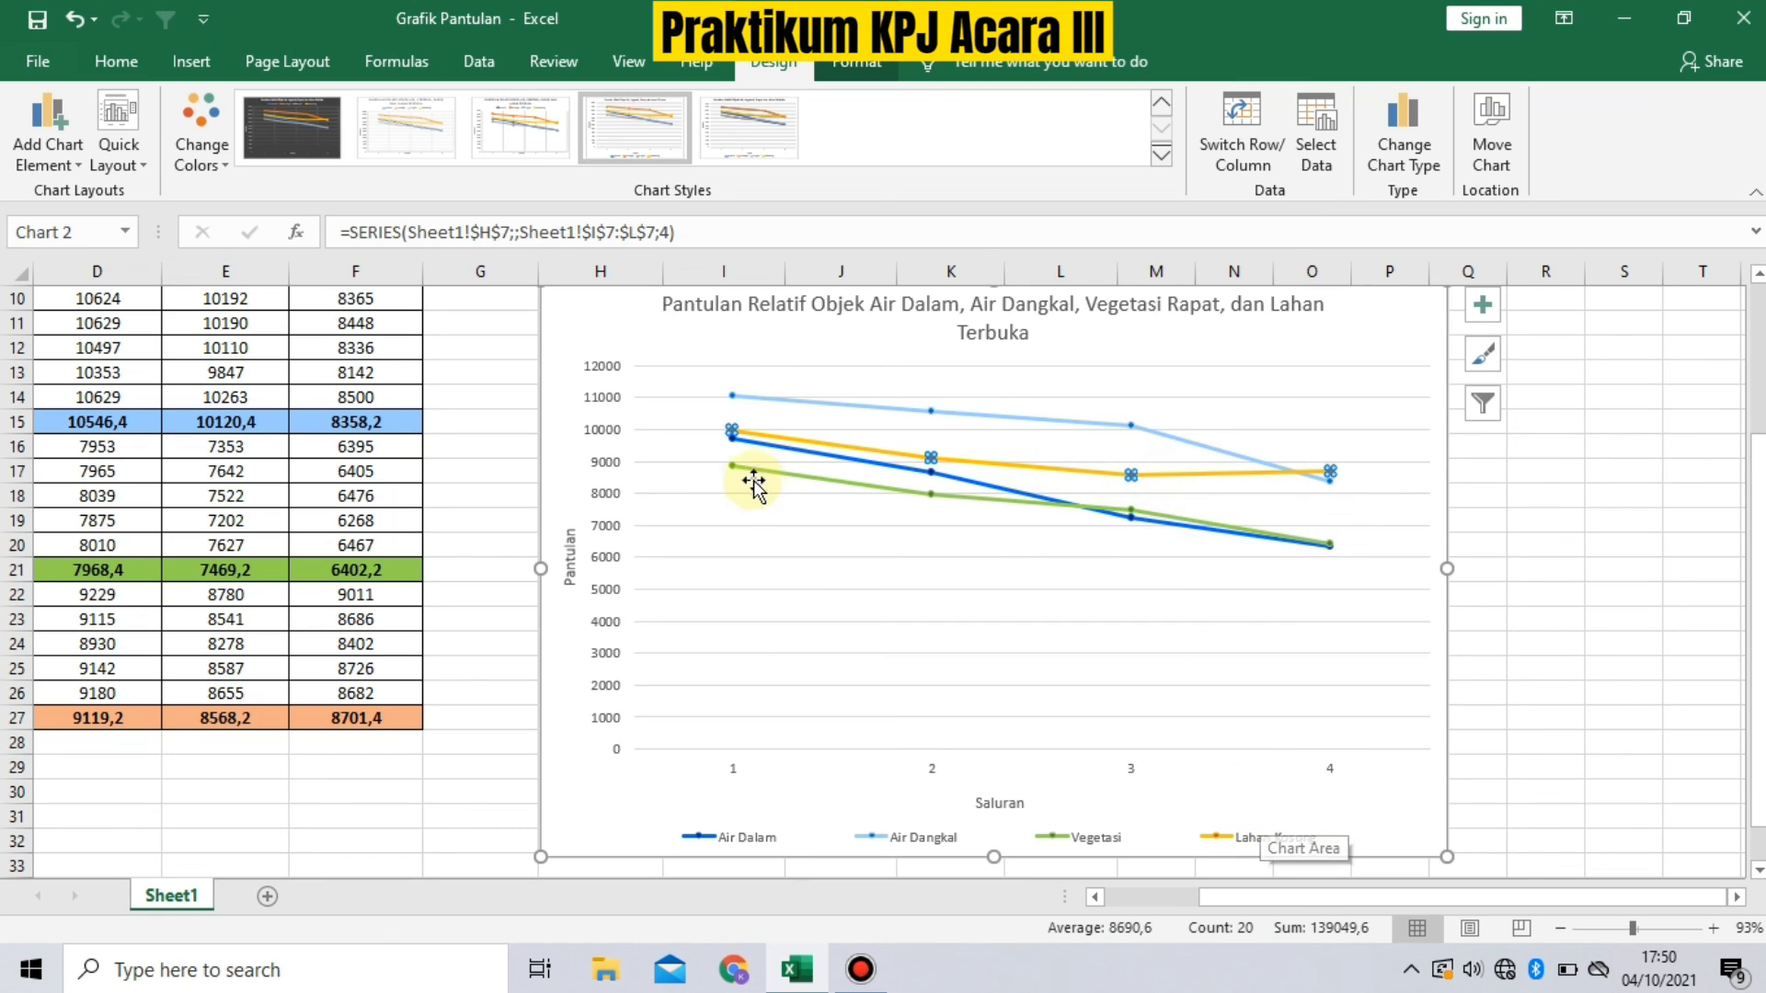
left_click(736, 430)
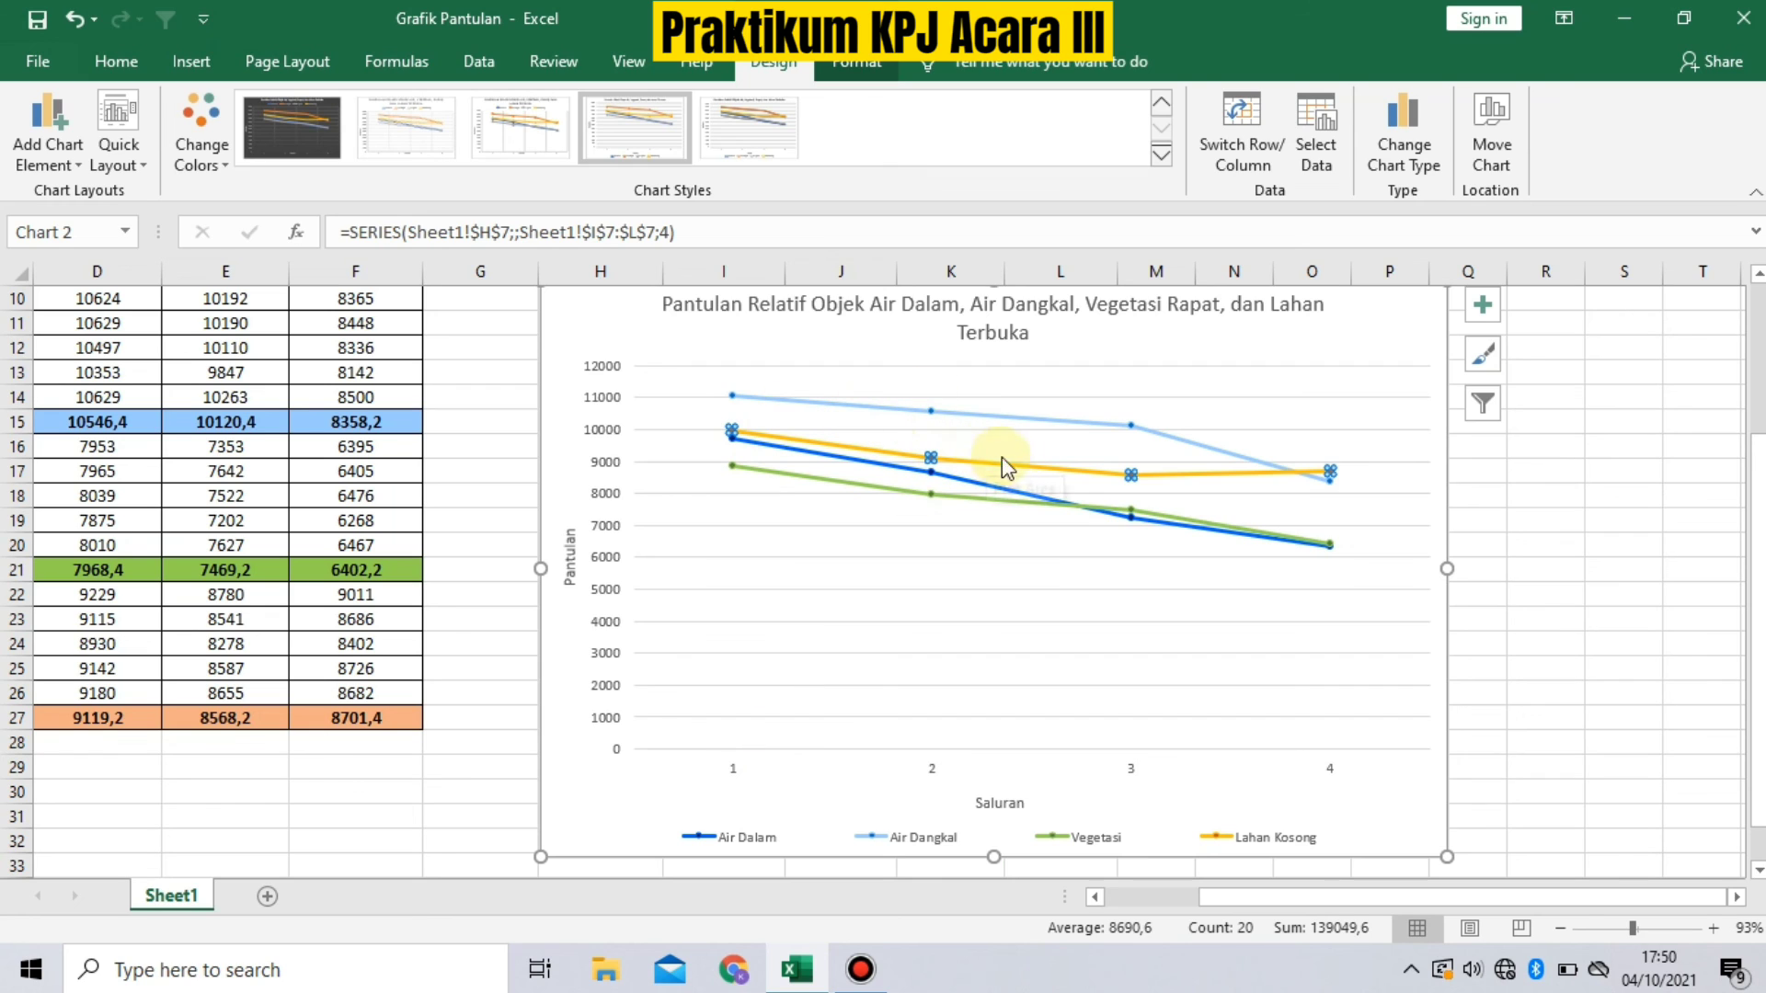
mouse_move(1160, 477)
mouse_move(1330, 470)
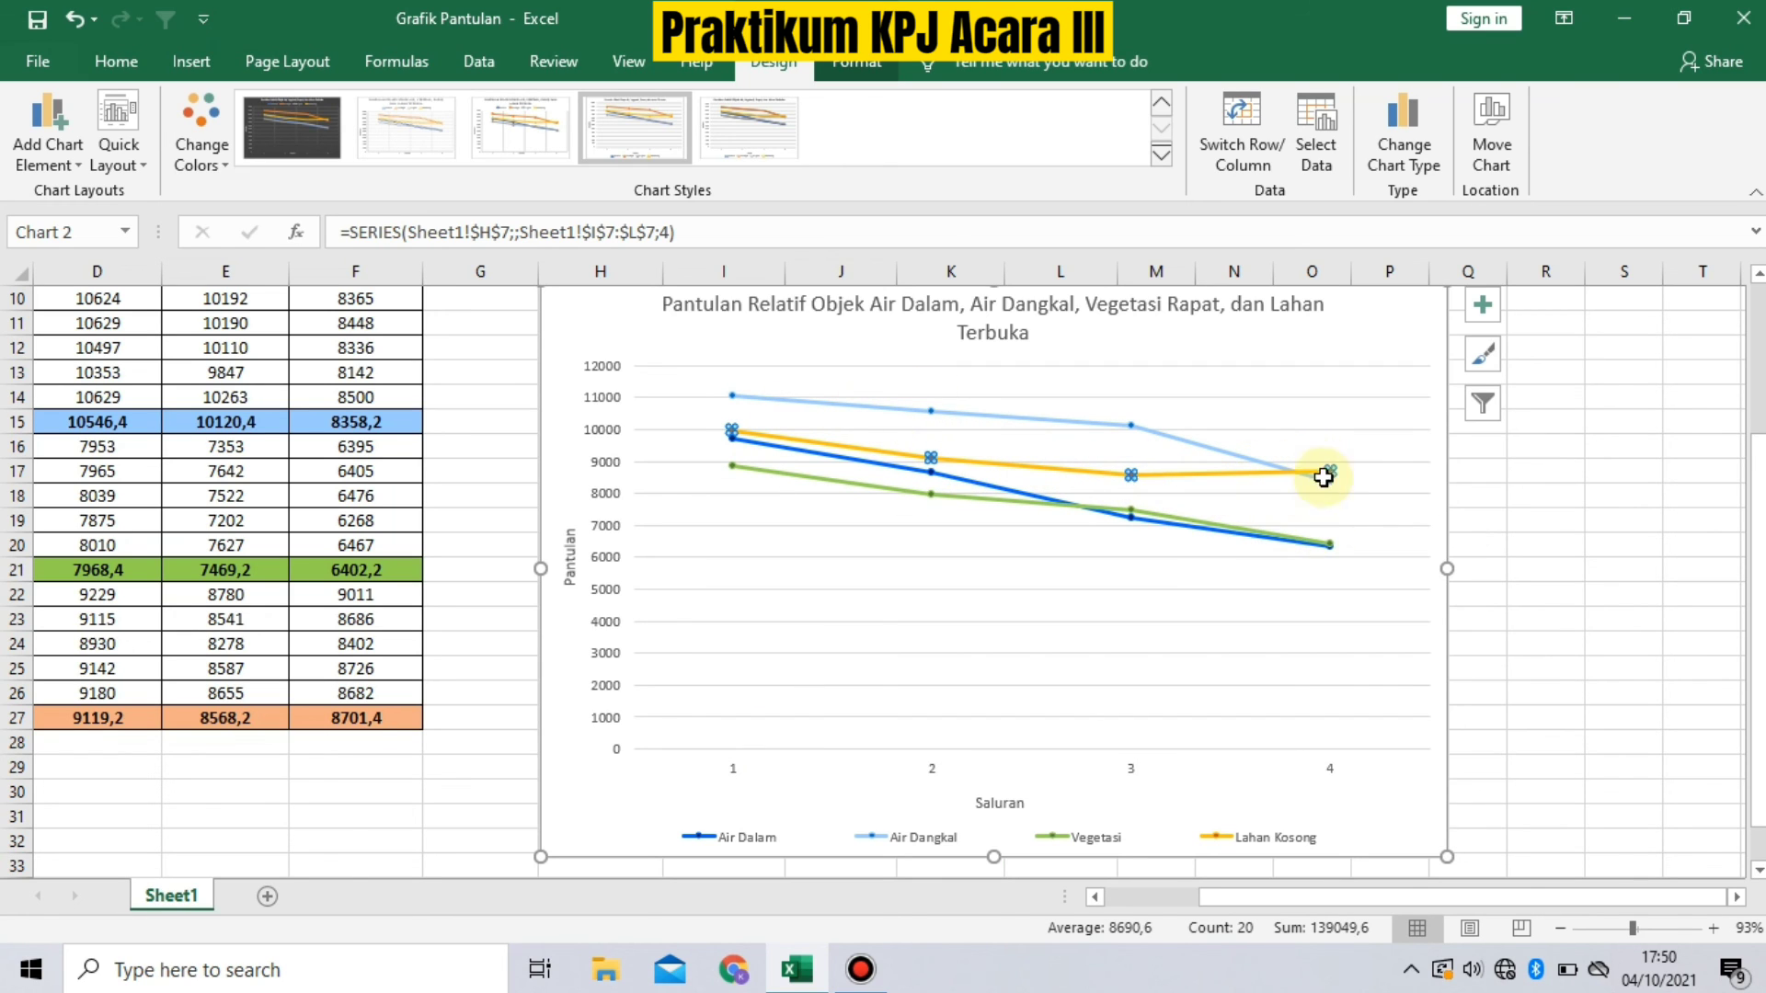
Step: Zoom the worksheet out to 46% to view both tables and the whole chart together
scroll(1472, 690, "up", 3)
left_click(1563, 929)
left_click(1562, 929)
left_click(1563, 929)
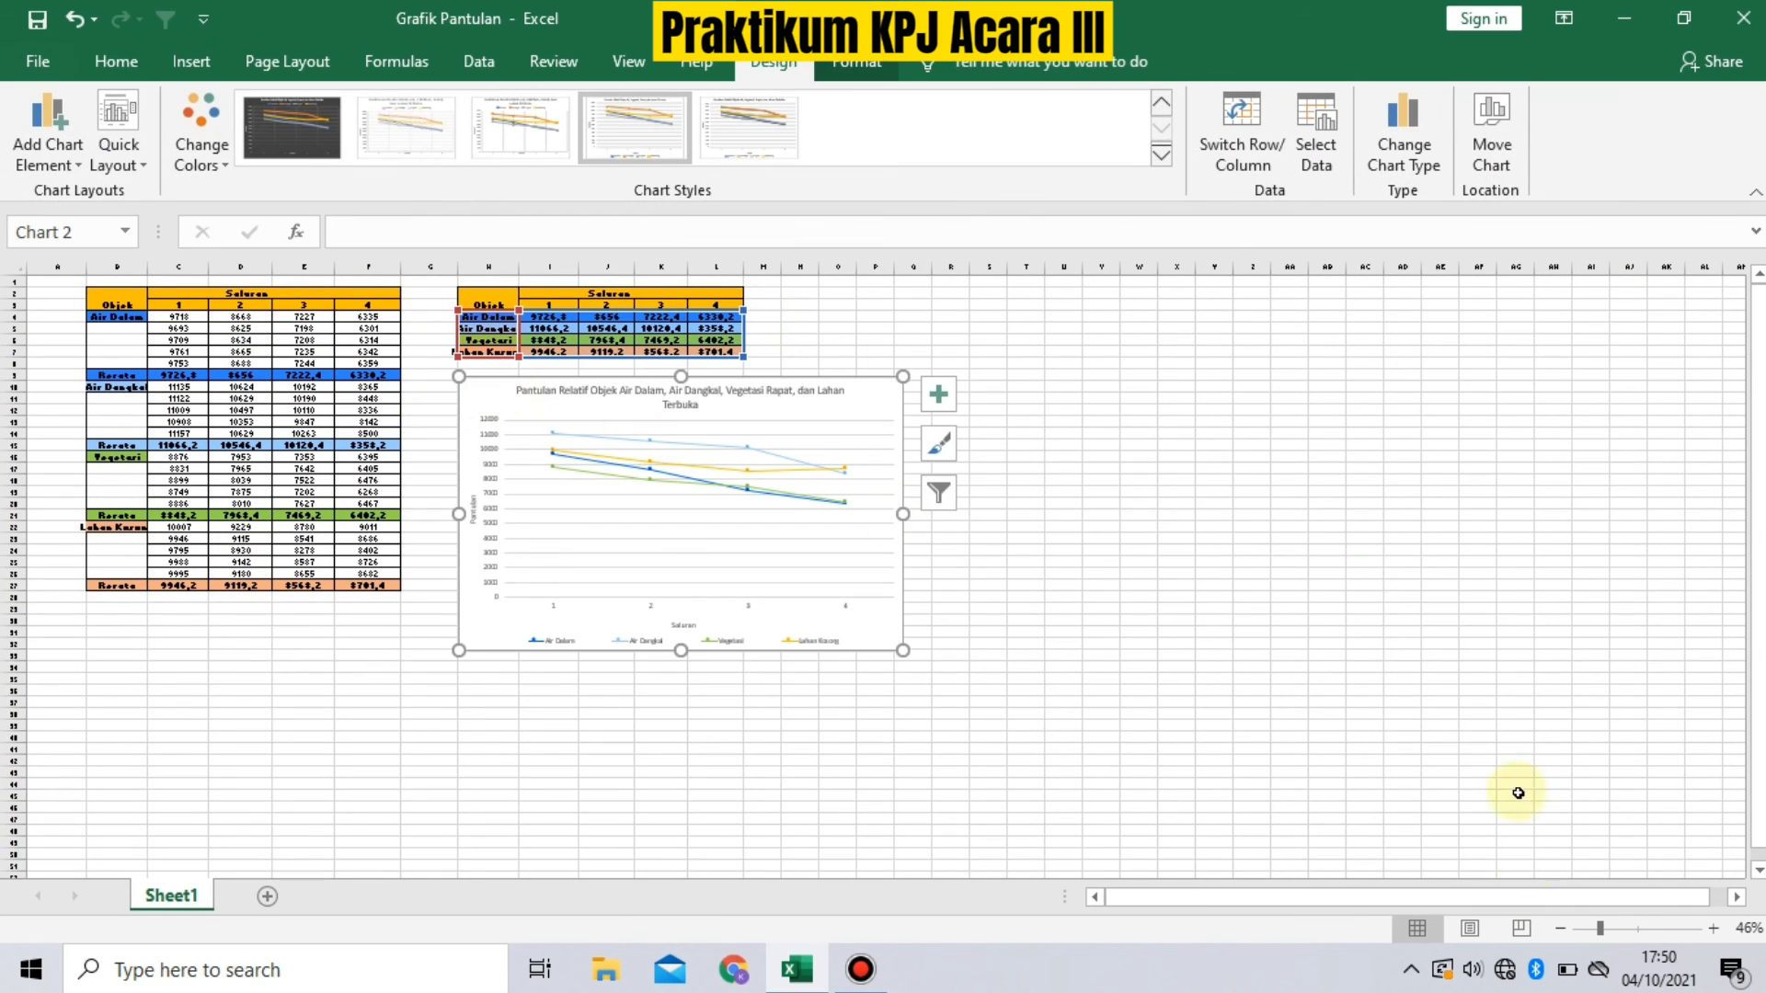